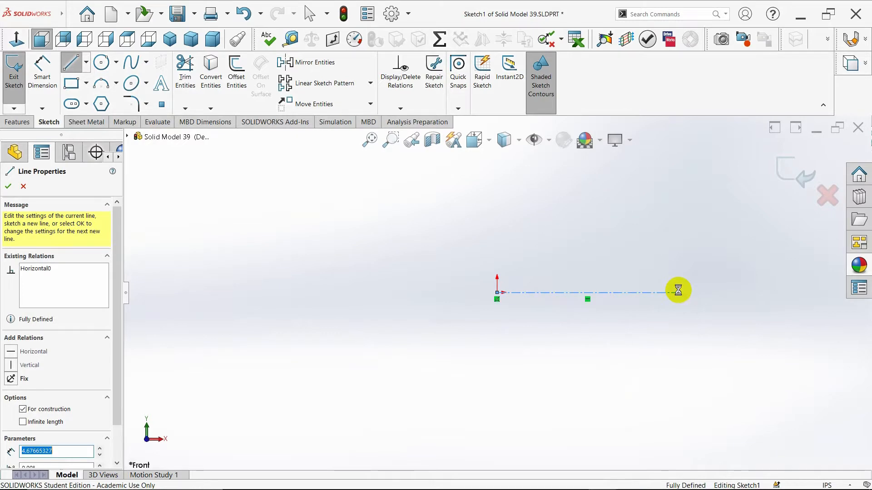
# Sketch a vertical centerline about 3 in long upward from the origin
pyautogui.press('Escape')
pyautogui.click(86, 62)
pyautogui.click(93, 89)
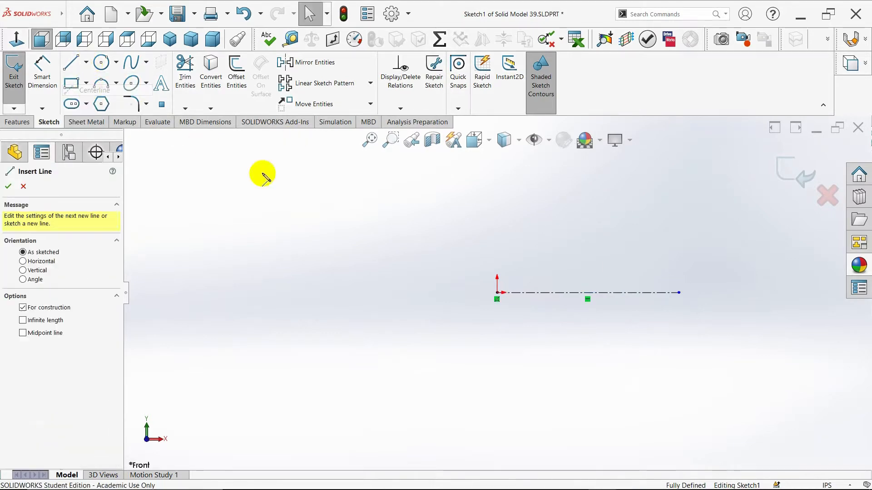
pyautogui.click(498, 294)
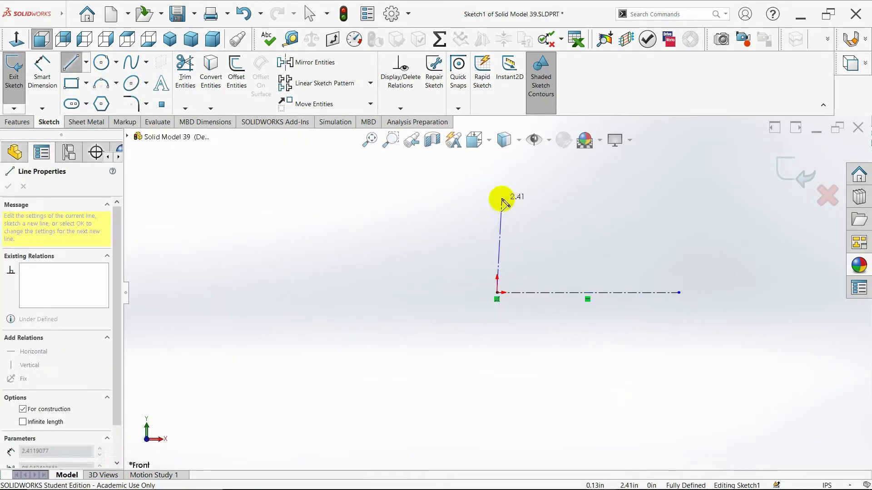
pyautogui.doubleClick(498, 177)
pyautogui.press('Escape')
pyautogui.press('f')
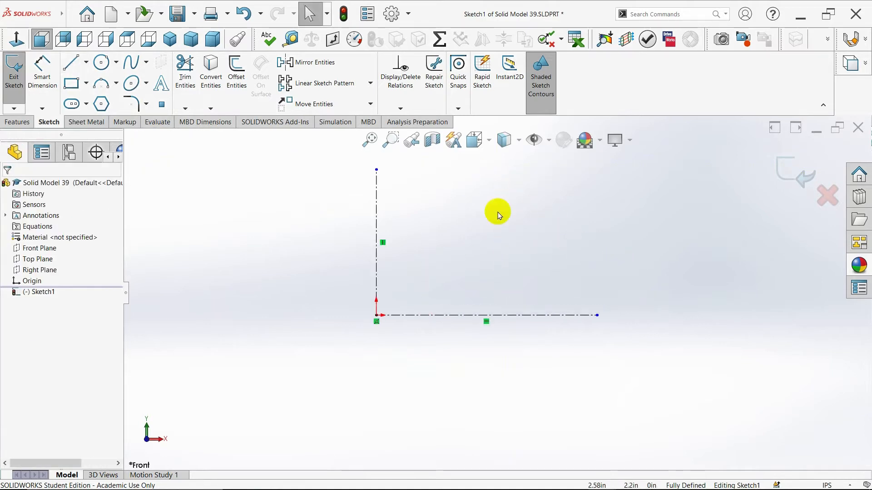
# Sketch a closed five-line profile from the origin, about 4.5 in wide and 1.3 in high, sloping from the top edge to a shorter right edge
pyautogui.click(71, 63)
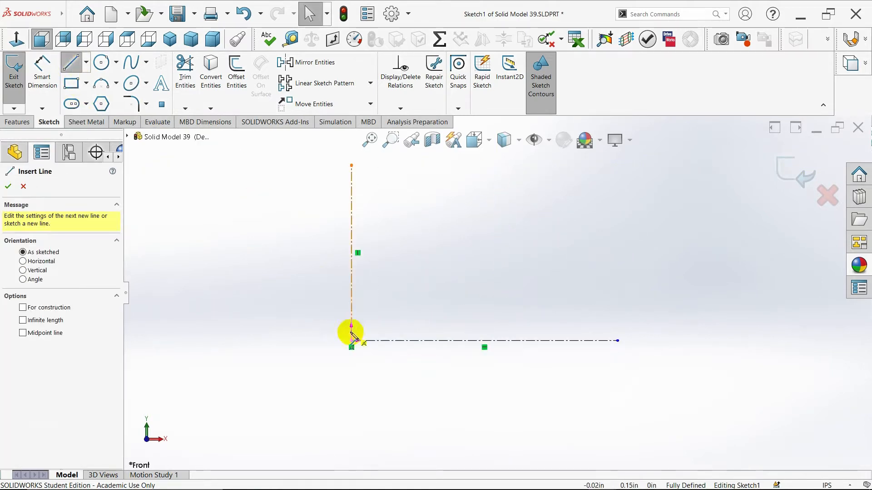
pyautogui.click(352, 341)
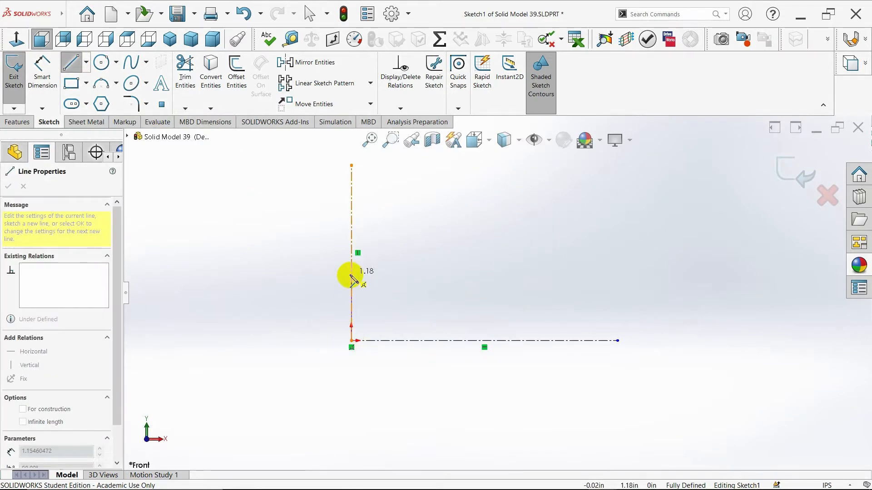
pyautogui.click(351, 269)
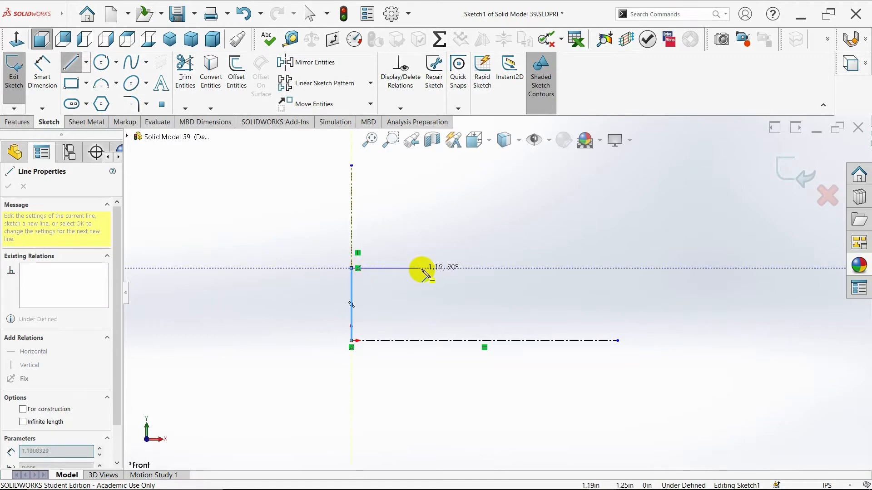
pyautogui.click(472, 268)
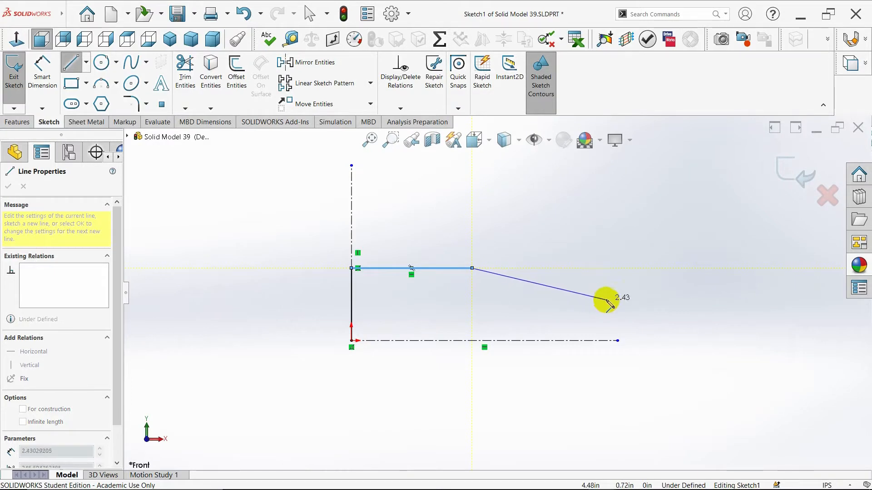
pyautogui.click(607, 305)
pyautogui.click(607, 341)
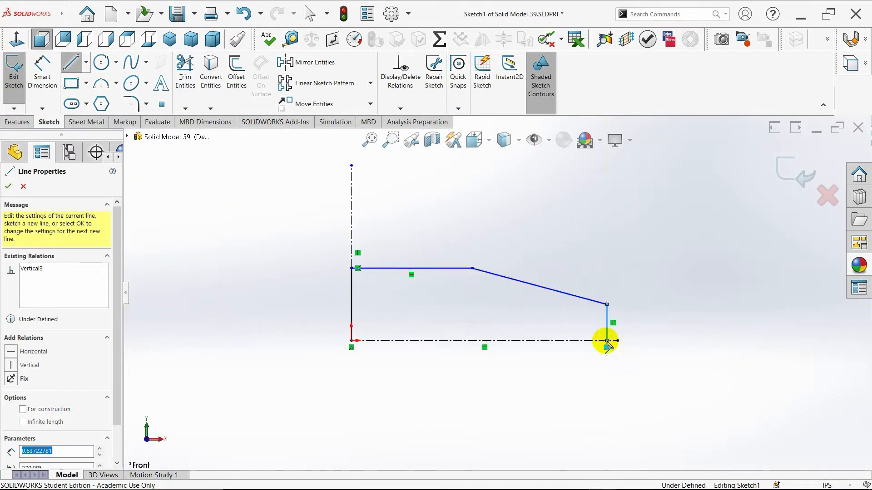
pyautogui.click(352, 340)
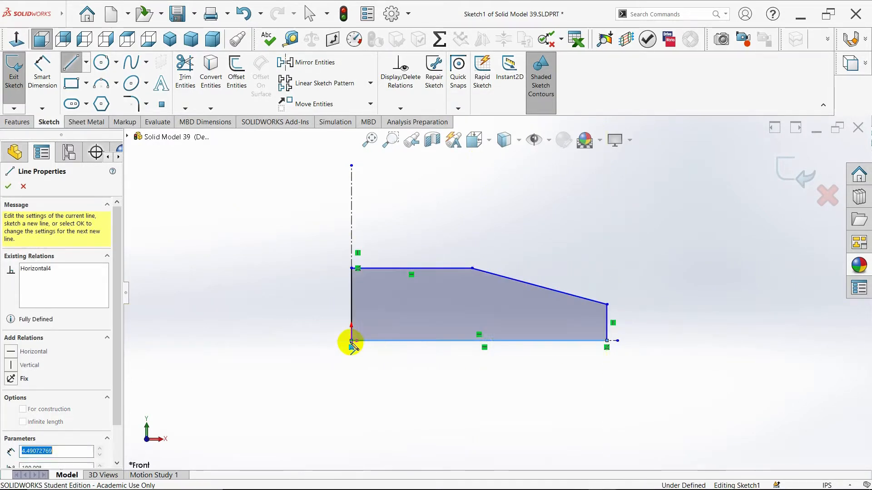
pyautogui.press('Escape')
pyautogui.scroll(2, 522, 318)
pyautogui.scroll(-3, 503, 264)
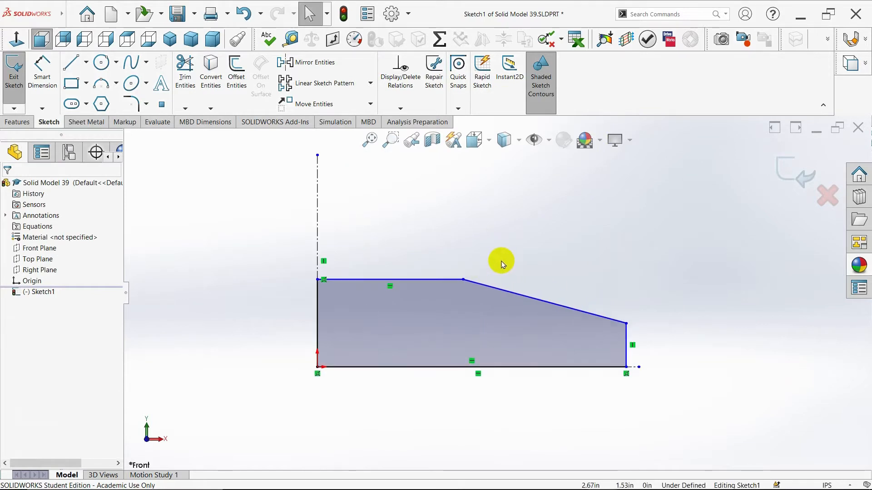
# Dimension the profile's left edge to 1 in and its bottom edge to 4 in
pyautogui.click(40, 81)
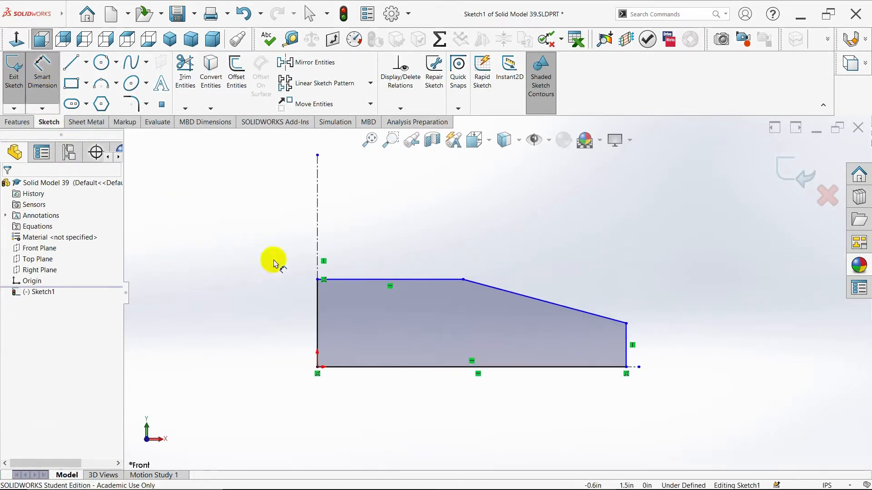
pyautogui.click(319, 306)
pyautogui.click(277, 307)
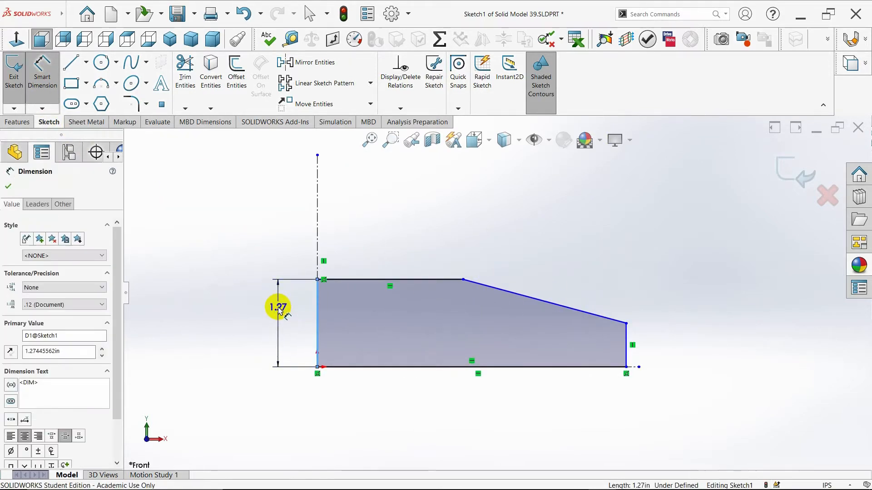
pyautogui.write('1')
pyautogui.press('Return')
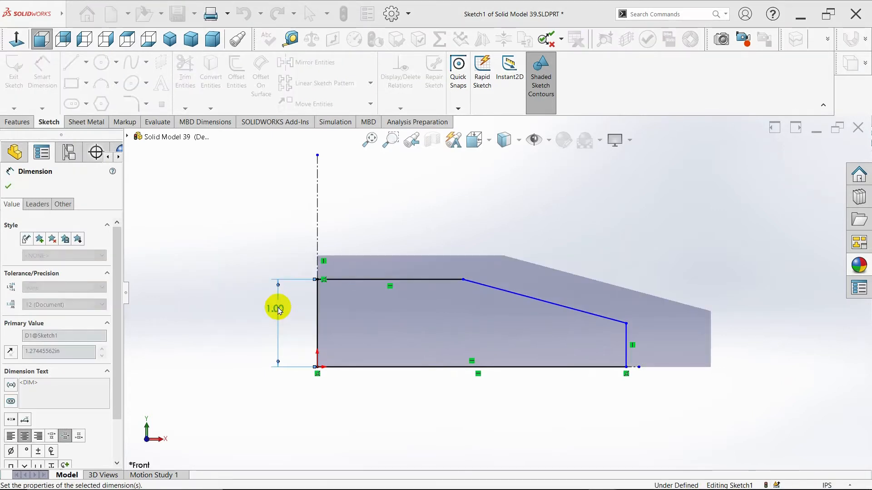
pyautogui.click(511, 369)
pyautogui.click(503, 409)
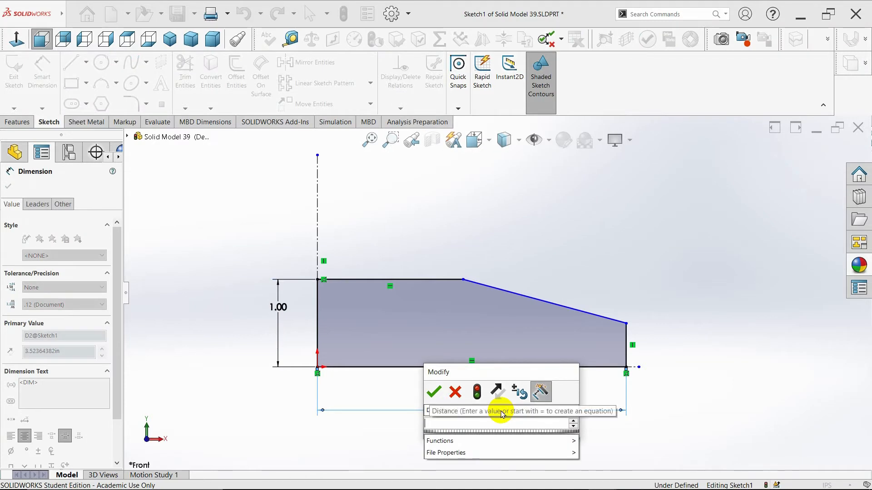
pyautogui.write('4')
pyautogui.press('Return')
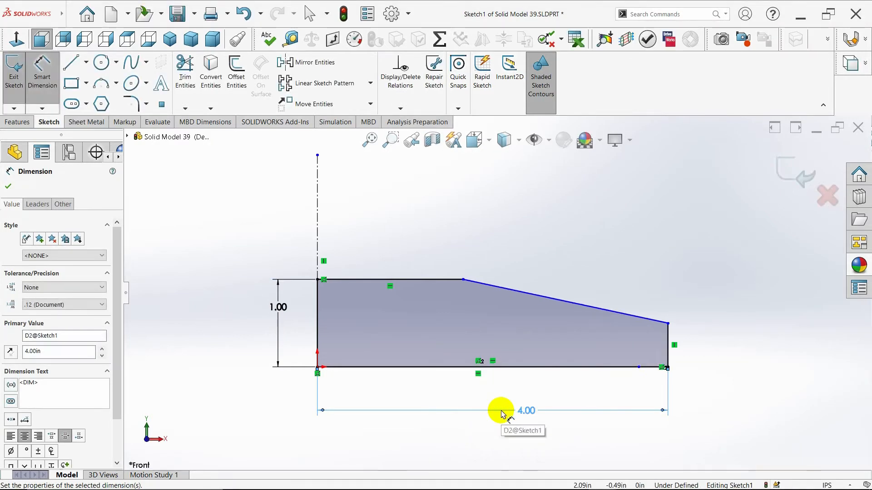
# Dimension the profile's short right edge to 0.375 in and its top edge to 1.5 in
pyautogui.click(668, 348)
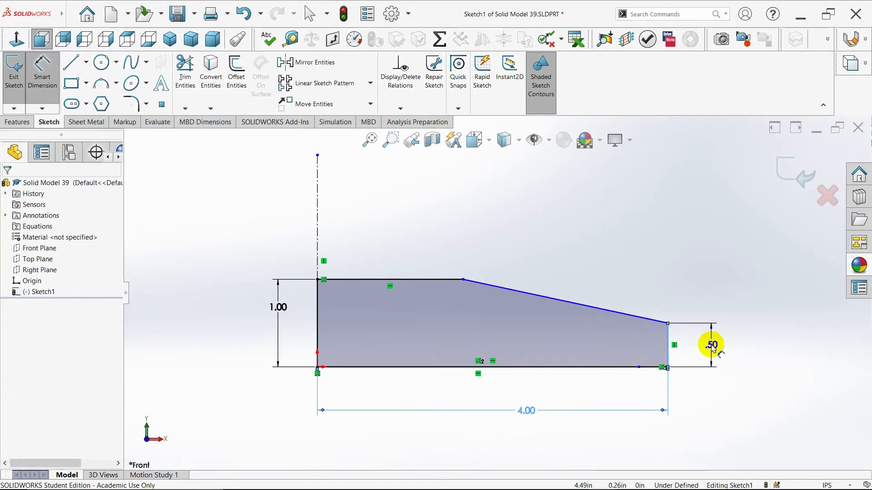
pyautogui.click(710, 347)
pyautogui.write('.375')
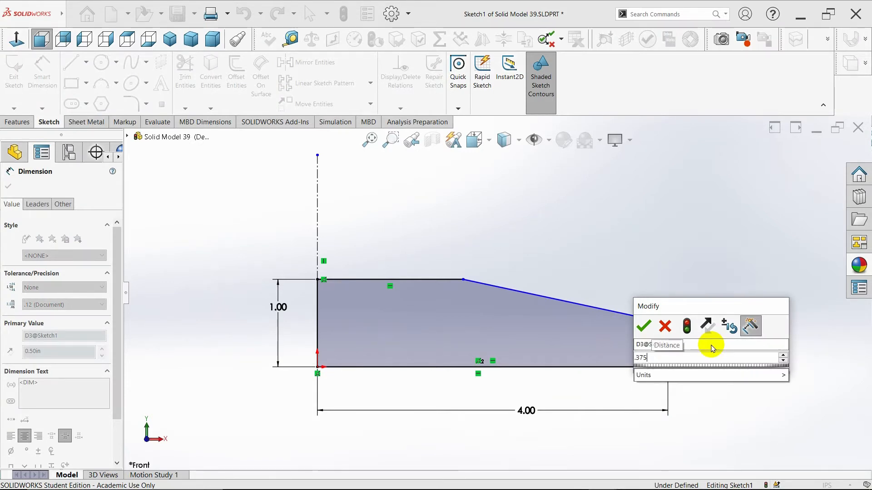
pyautogui.press('Return')
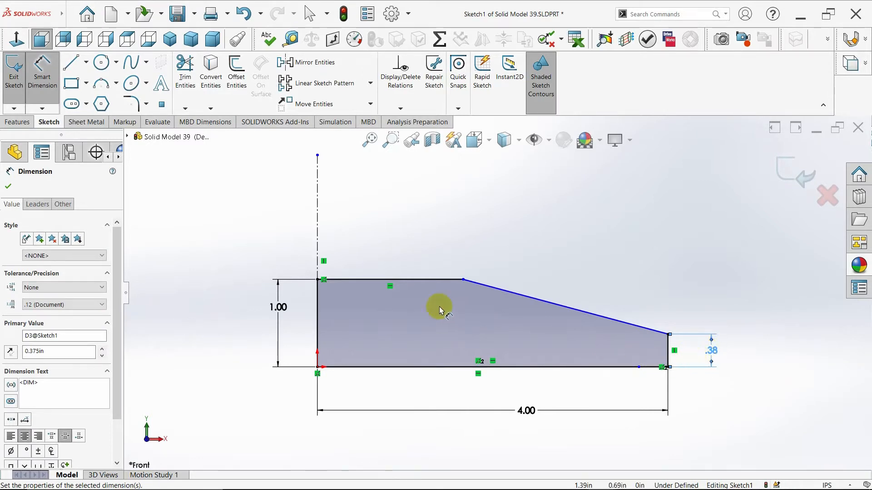
pyautogui.click(419, 284)
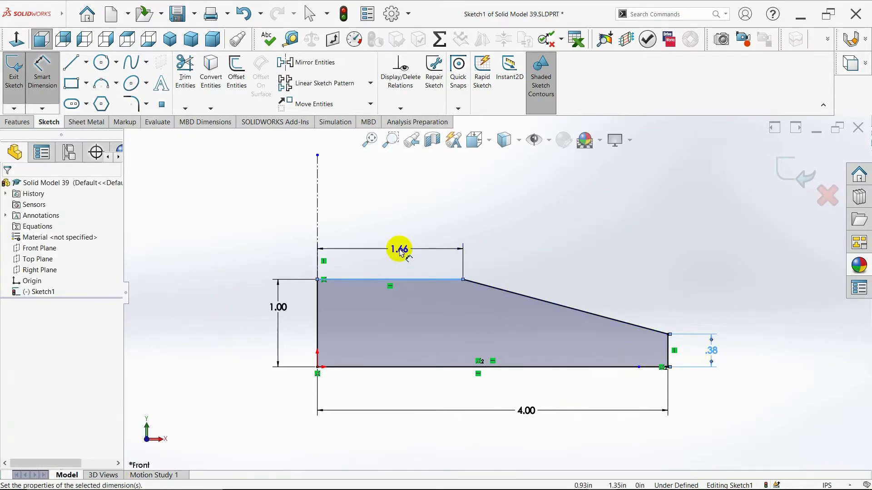
pyautogui.click(399, 250)
pyautogui.write('1.5')
pyautogui.press('Return')
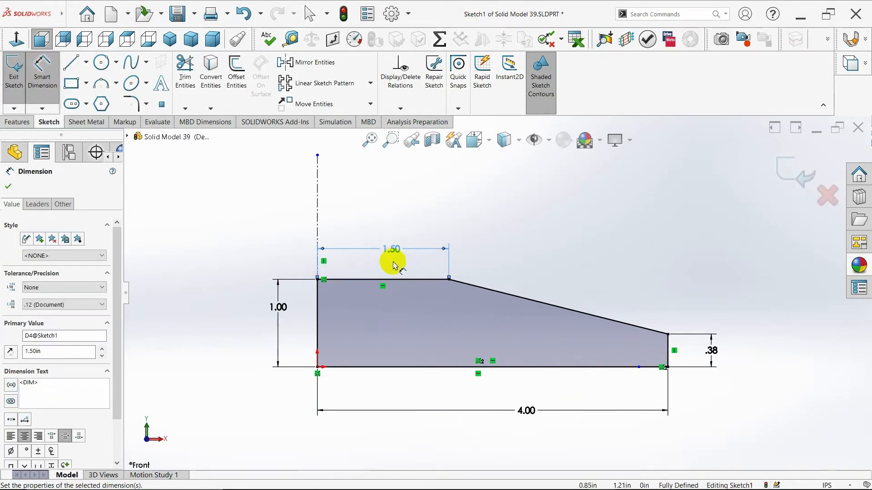
pyautogui.click(9, 187)
# Apply a 1.75 in sketch fillet to the corner between the top edge and the sloped line
pyautogui.click(131, 104)
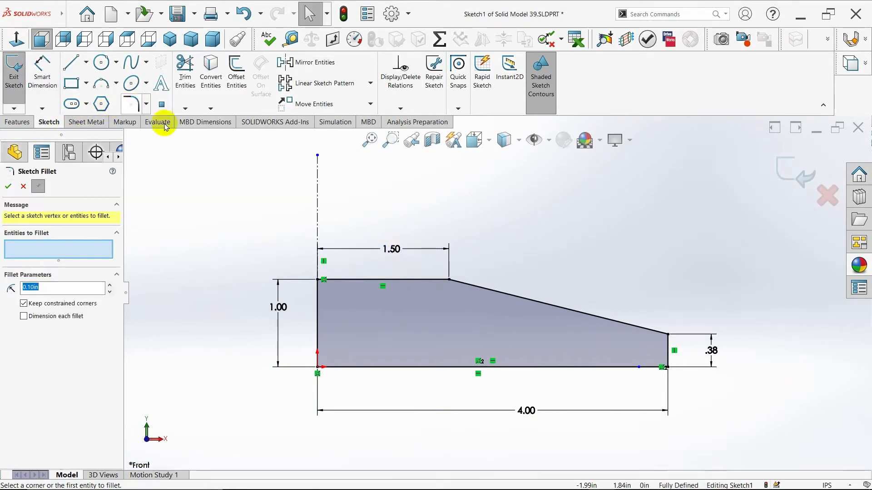
pyautogui.click(426, 280)
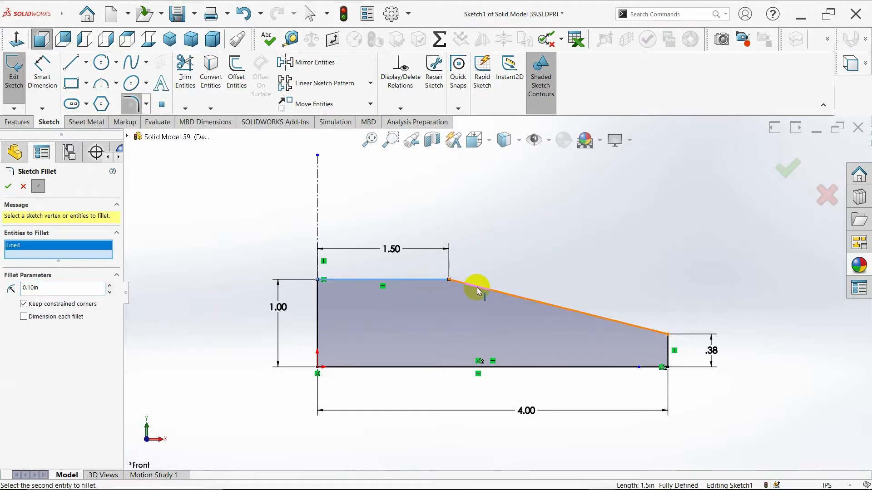
pyautogui.doubleClick(77, 289)
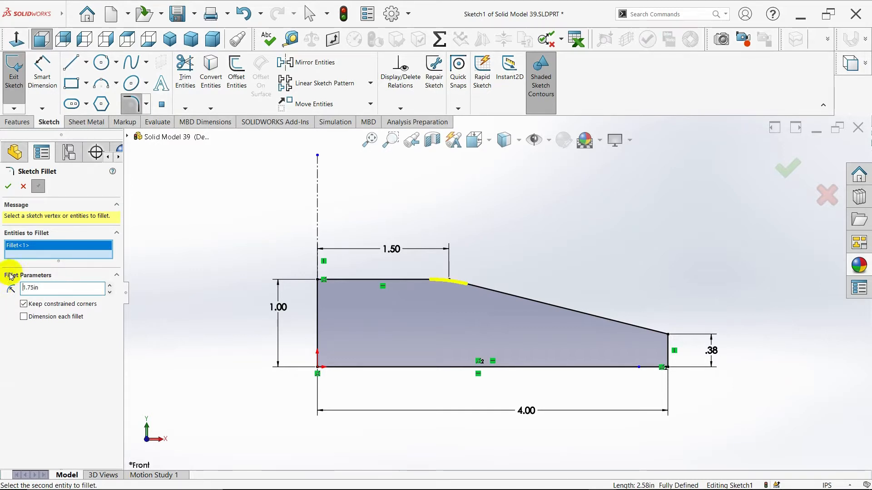
pyautogui.click(7, 190)
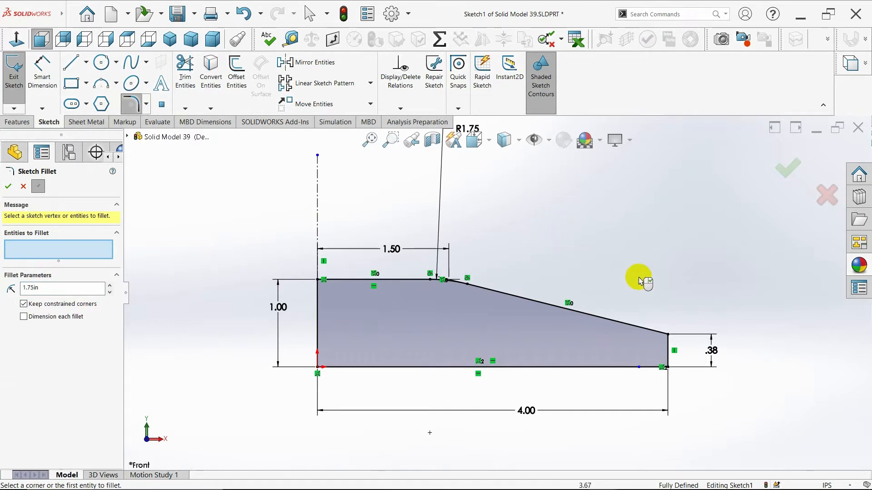
# Apply a 0.125 in sketch fillet to the corner between the sloped line and the short right edge
pyautogui.click(666, 350)
pyautogui.click(658, 332)
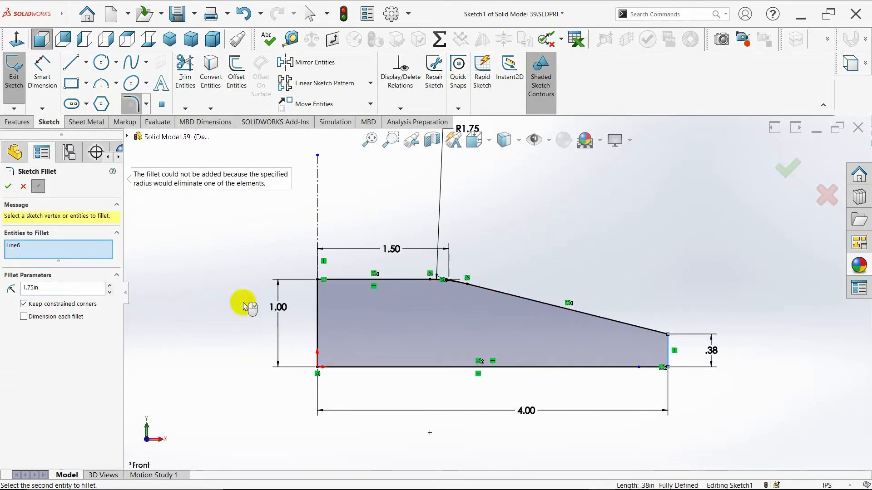
pyautogui.click(46, 289)
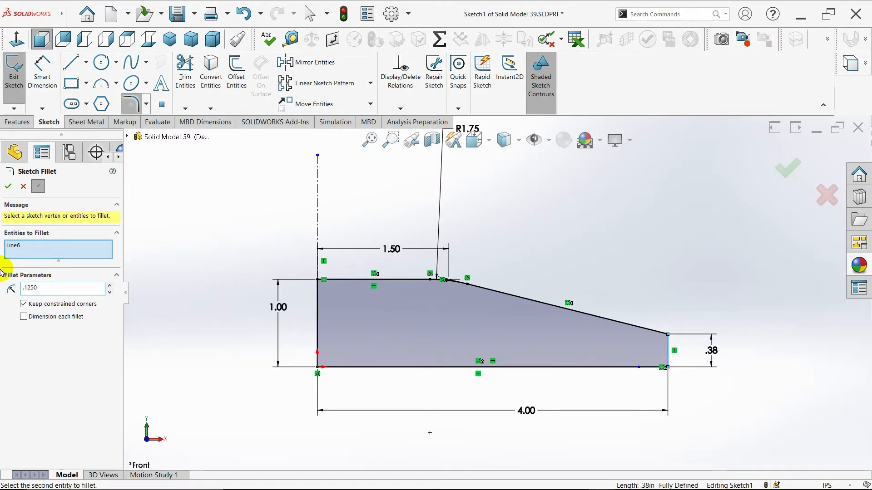
pyautogui.click(647, 332)
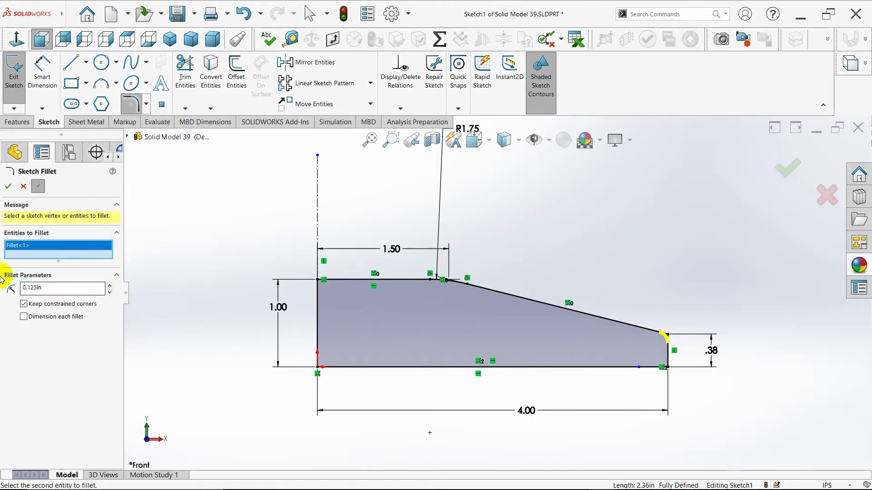
pyautogui.click(8, 186)
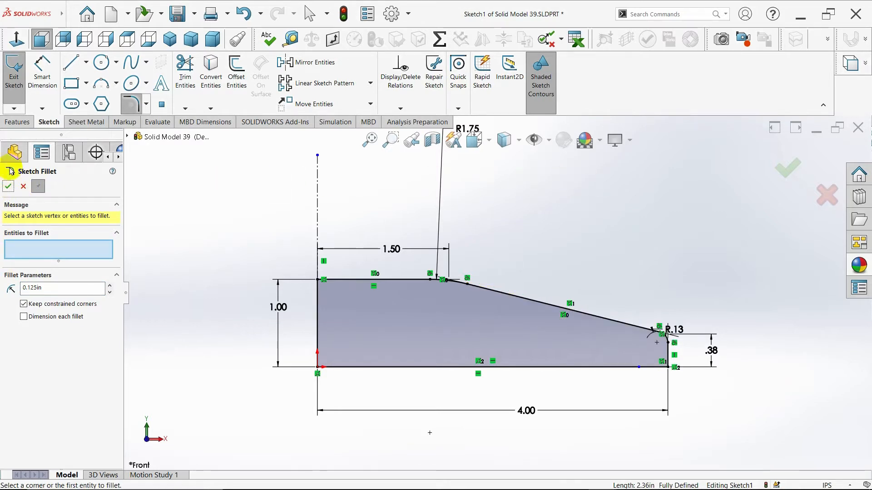
pyautogui.click(22, 187)
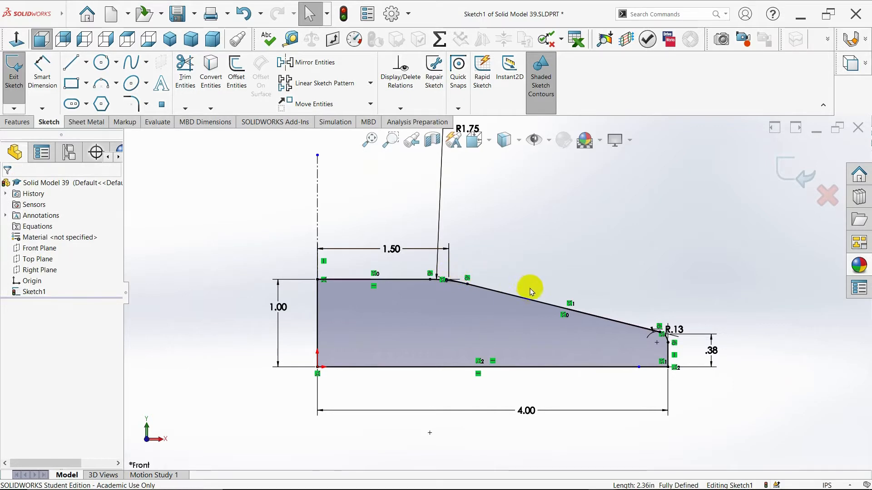
# Replace the sloped line with a concave three-point arc of about 4.34 in radius joining the two fillet ends
pyautogui.click(536, 304)
pyautogui.press('Delete')
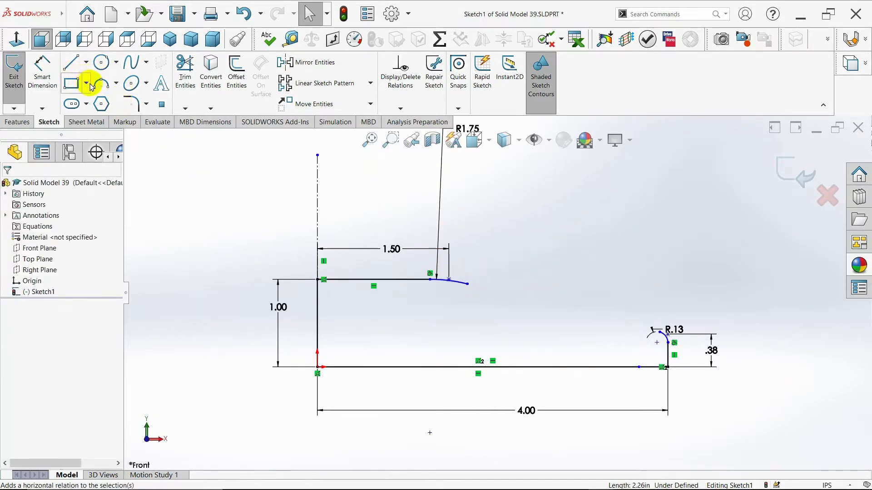
pyautogui.click(115, 85)
pyautogui.click(121, 116)
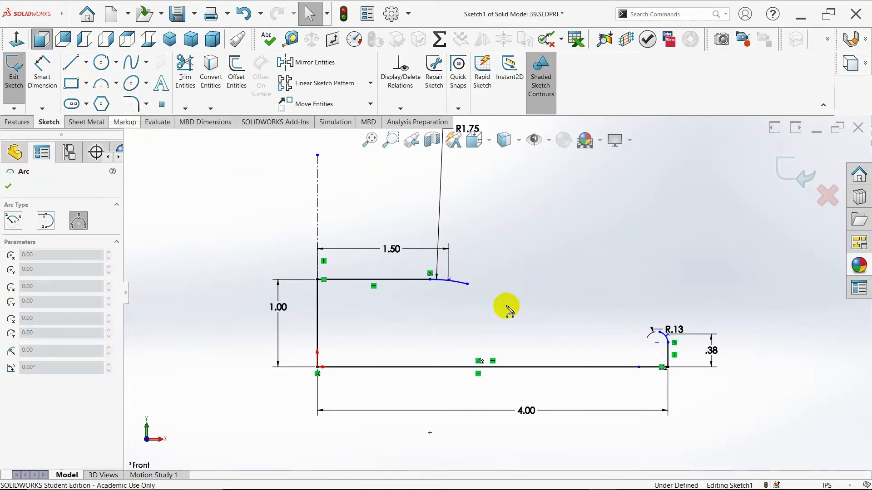
pyautogui.moveTo(468, 285); pyautogui.dragTo(659, 333)
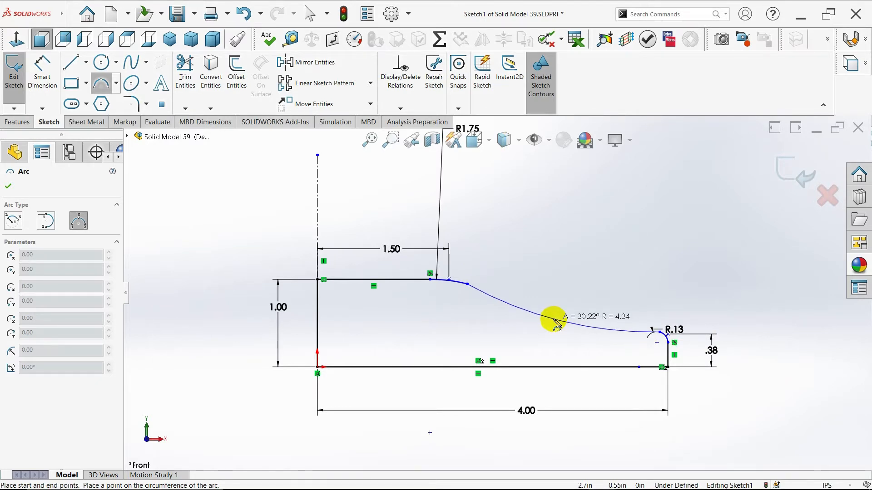
pyautogui.click(556, 324)
pyautogui.press('Escape')
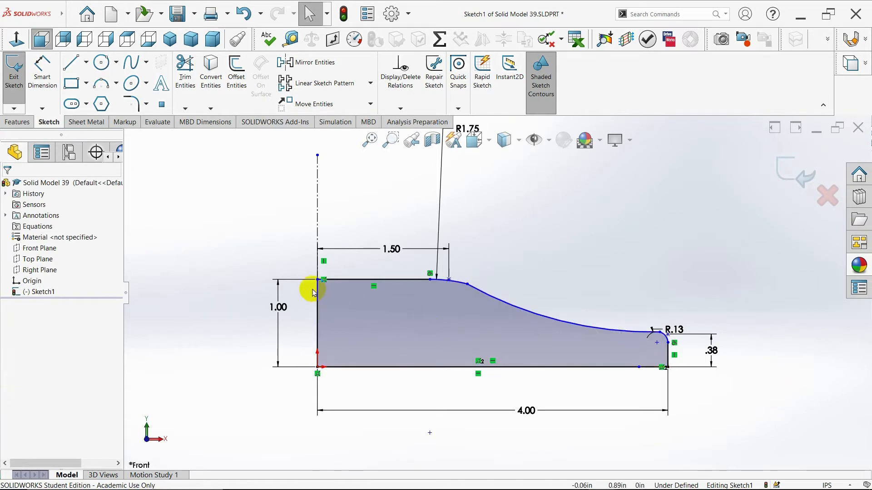
# Dimension the concave arc's radius and the horizontal distance from the origin to the arc's upper end
pyautogui.click(43, 68)
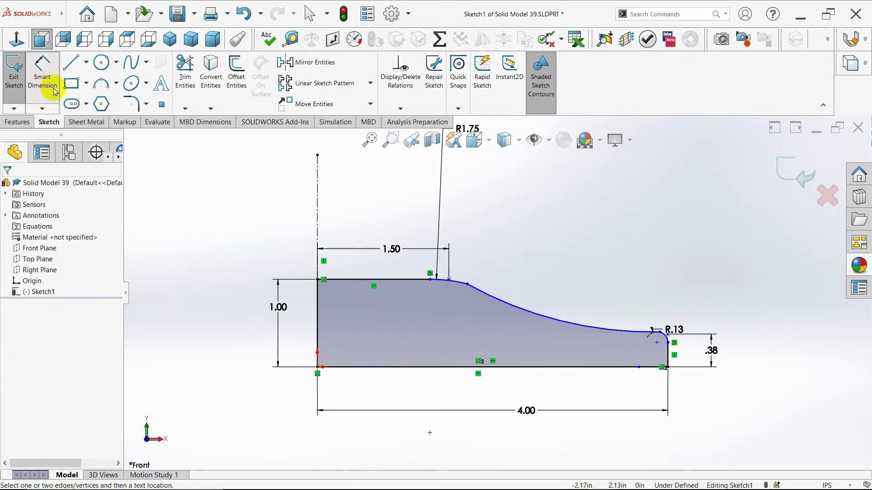
pyautogui.click(531, 313)
pyautogui.click(577, 249)
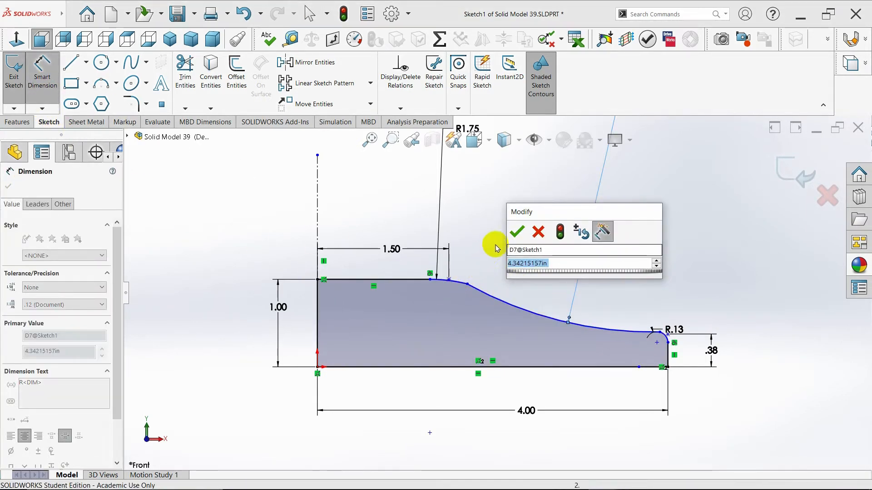
pyautogui.click(517, 232)
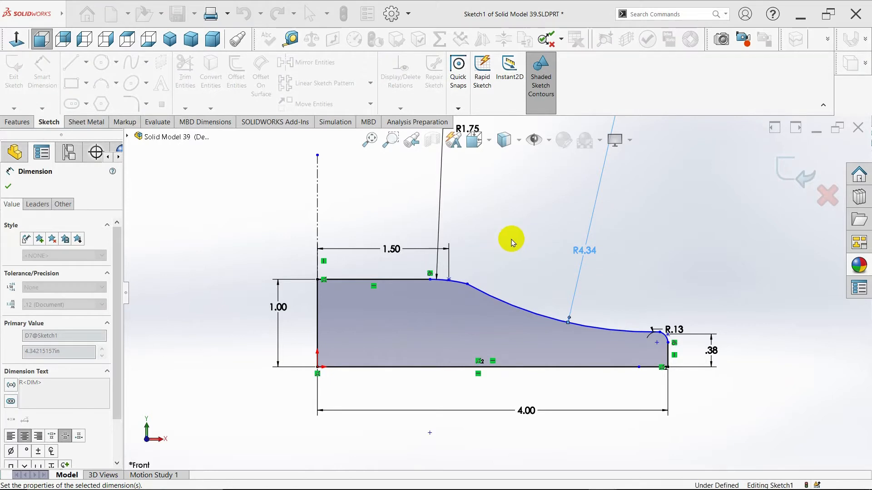
pyautogui.click(468, 286)
pyautogui.click(317, 367)
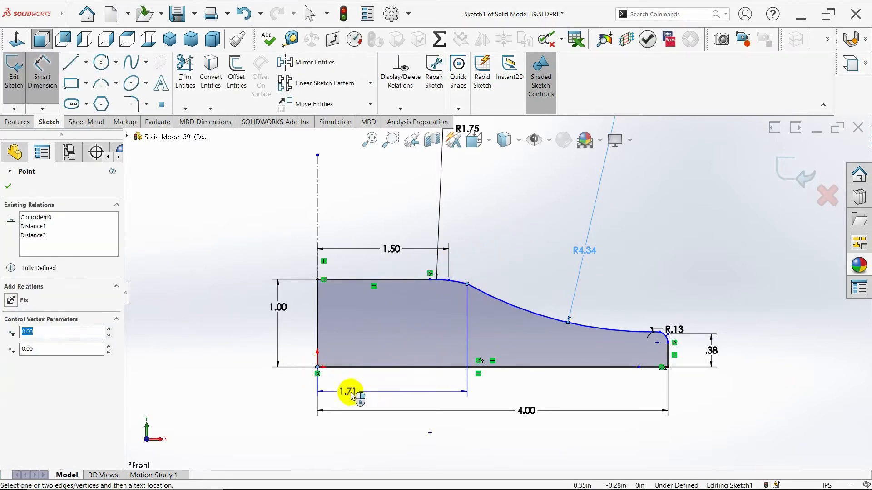
pyautogui.click(394, 396)
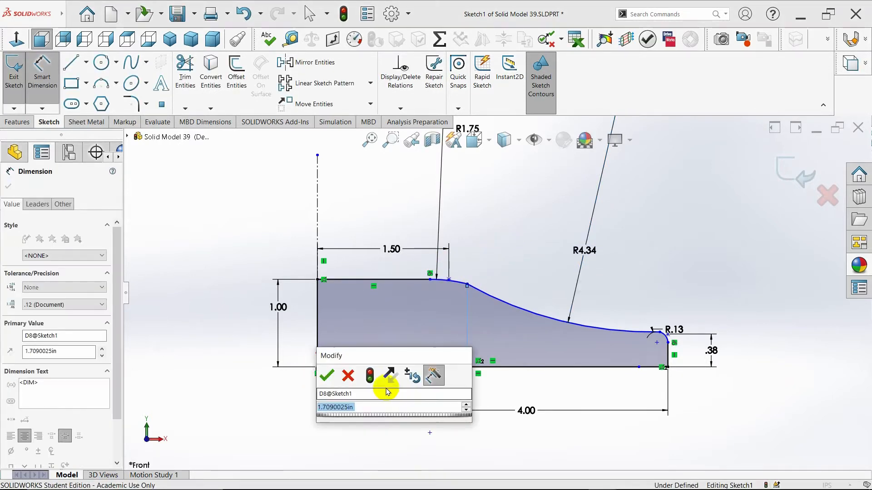
pyautogui.click(331, 377)
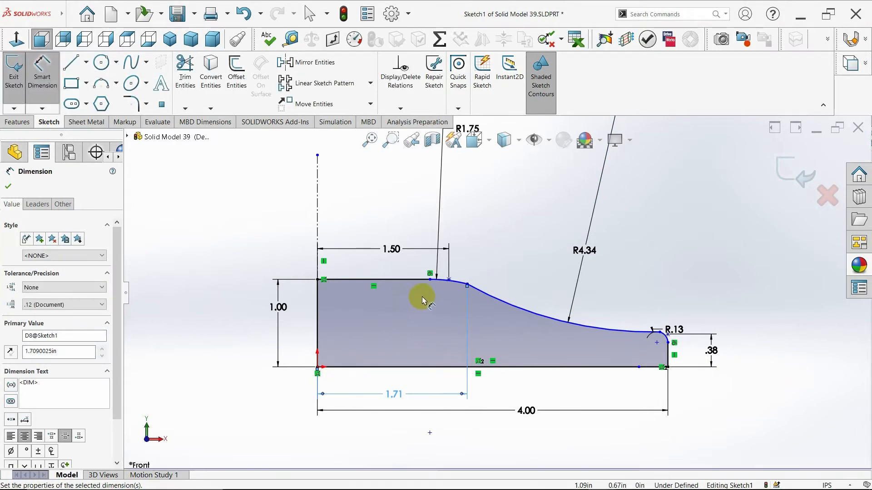
# Dimension the top edge up to the fillet's start and the height of the arc's lower end above the bottom edge
pyautogui.click(430, 281)
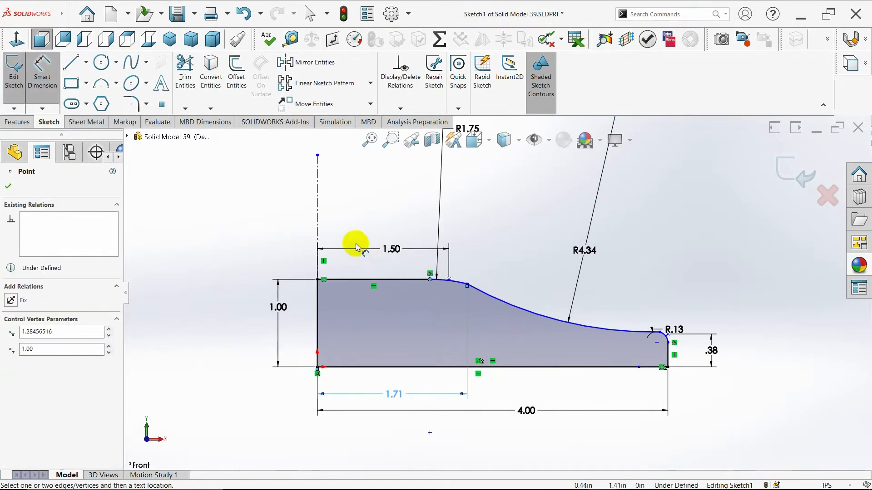
pyautogui.click(318, 280)
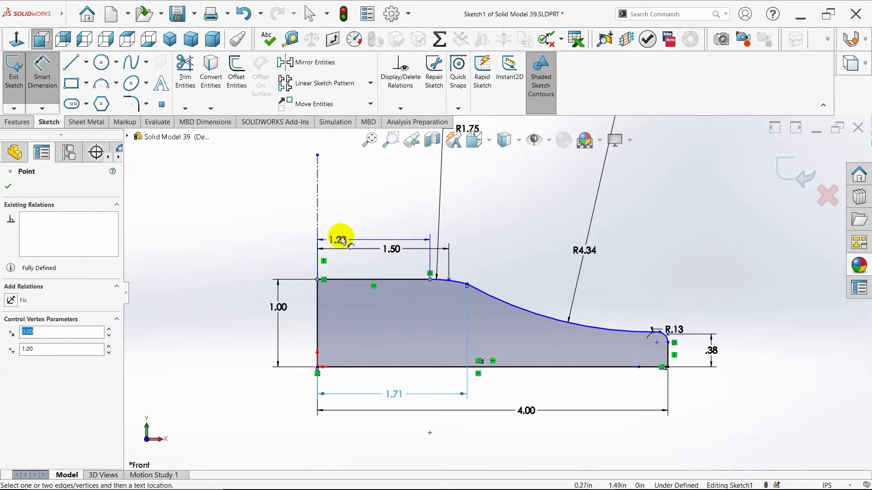
pyautogui.click(358, 227)
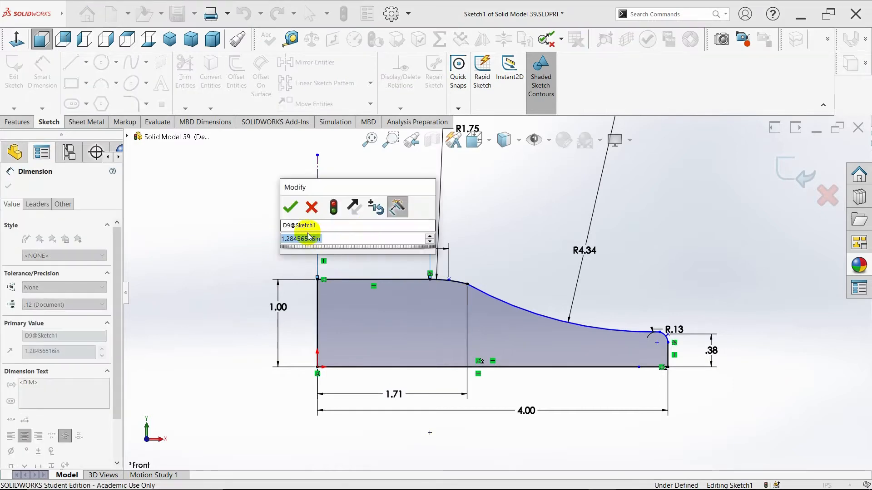
pyautogui.click(292, 213)
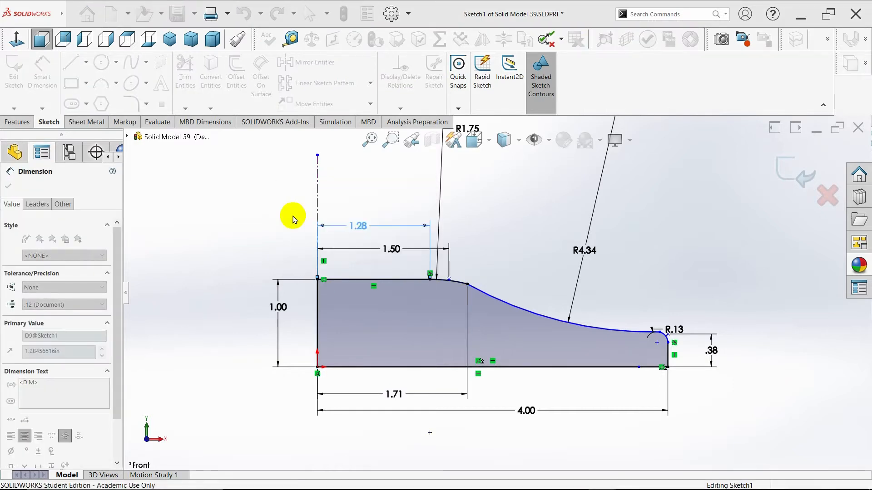
pyautogui.click(660, 334)
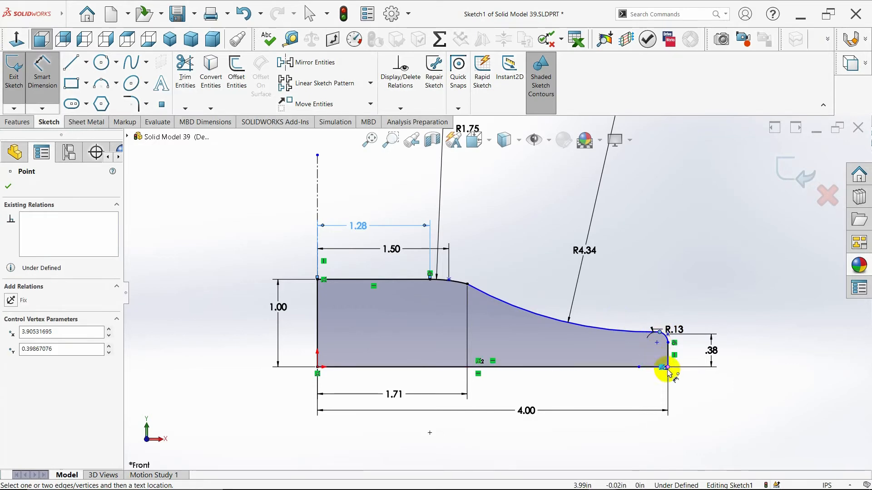
pyautogui.click(667, 368)
pyautogui.click(745, 350)
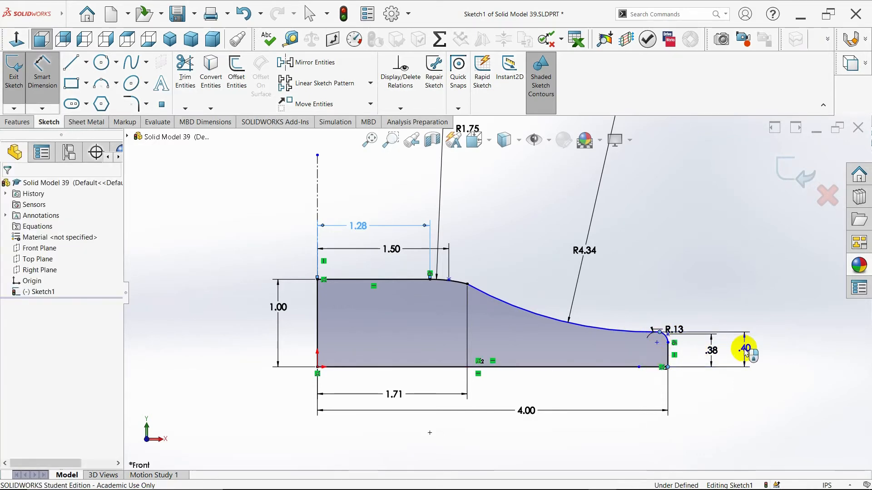
pyautogui.click(679, 333)
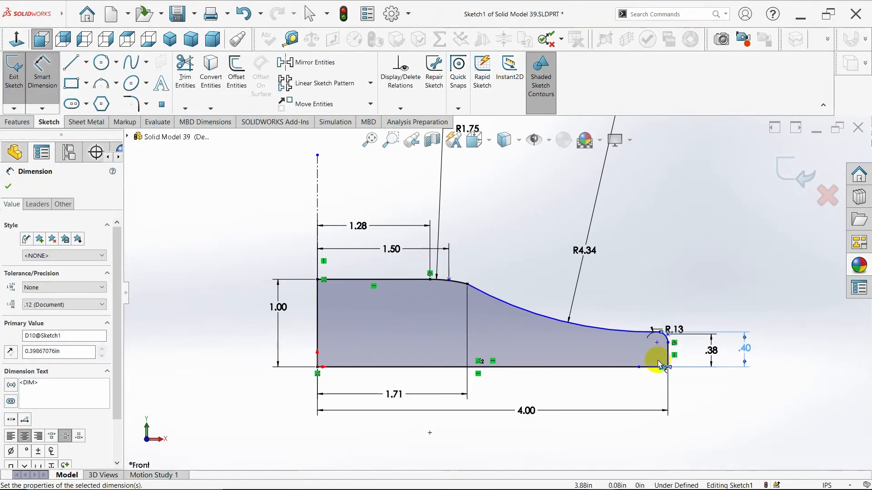
# Dimension the horizontal distance between the two ends of the concave arc
pyautogui.click(468, 286)
pyautogui.click(659, 333)
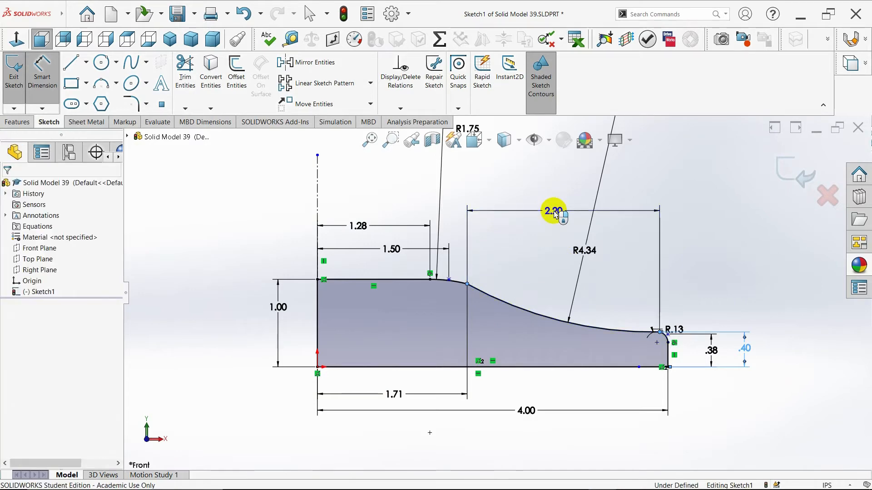
pyautogui.click(555, 213)
pyautogui.click(487, 189)
pyautogui.scroll(3, 499, 295)
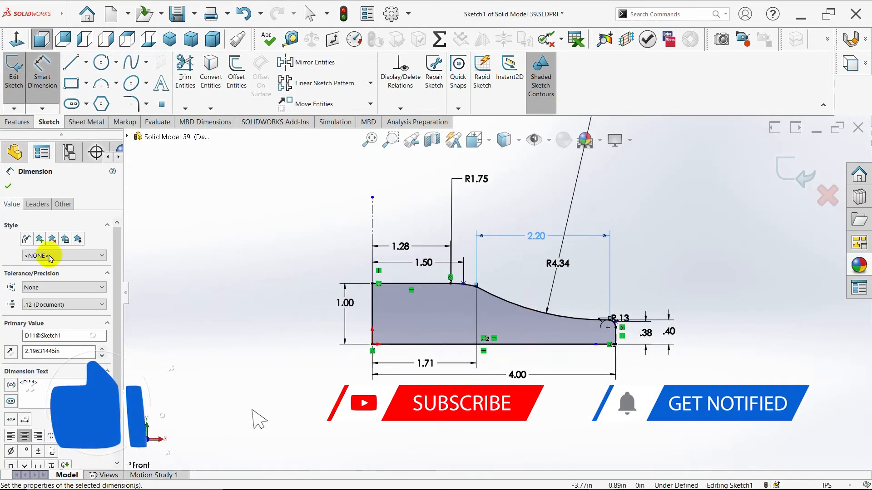
pyautogui.click(9, 187)
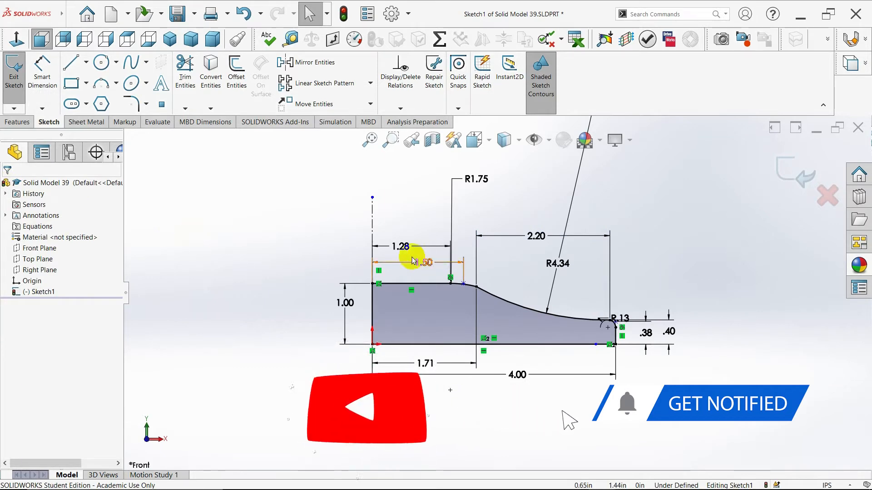
# Rearrange the sketch's linear and radius dimension labels so that they are spaced clearly around the profile
pyautogui.moveTo(401, 246); pyautogui.dragTo(421, 234)
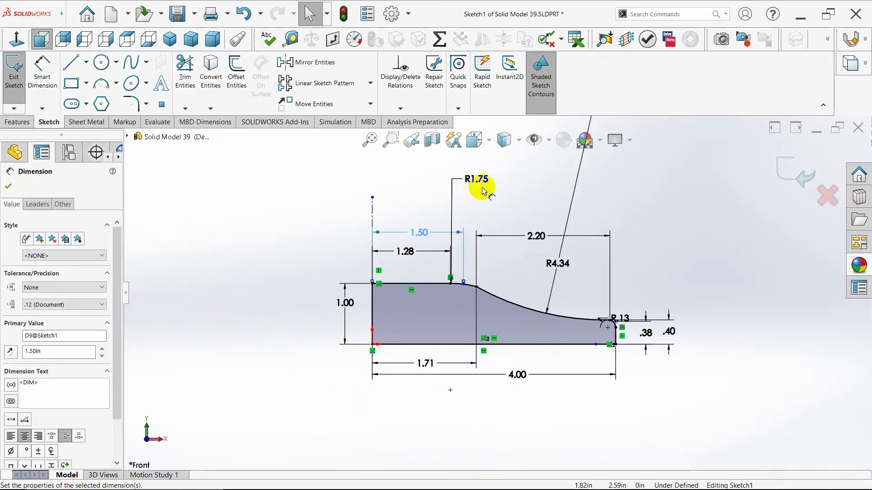
pyautogui.moveTo(483, 184)
pyautogui.mouseDown()
pyautogui.moveTo(463, 220)
pyautogui.moveTo(322, 257)
pyautogui.moveTo(286, 230)
pyautogui.moveTo(347, 362)
pyautogui.moveTo(417, 385)
pyautogui.moveTo(421, 398)
pyautogui.moveTo(459, 269)
pyautogui.moveTo(508, 180)
pyautogui.mouseUp()
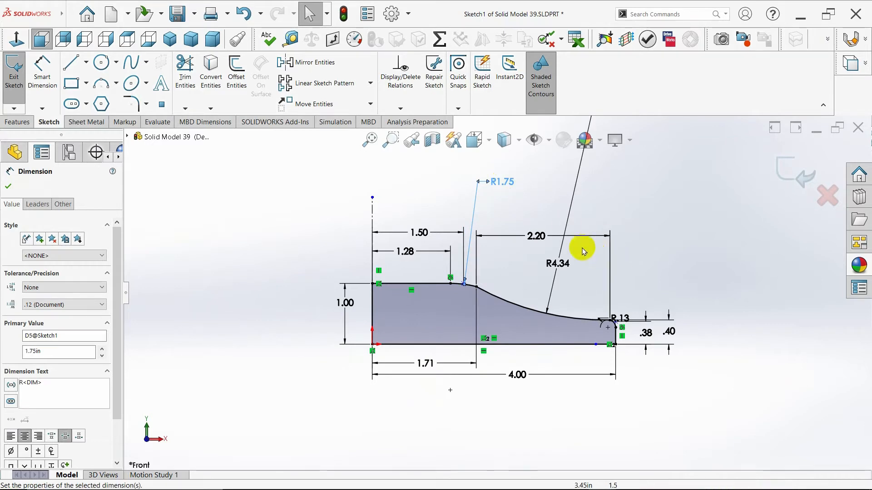
pyautogui.press('z')
pyautogui.moveTo(533, 279)
pyautogui.mouseDown()
pyautogui.moveTo(601, 255)
pyautogui.moveTo(535, 264)
pyautogui.moveTo(542, 240)
pyautogui.mouseUp()
pyautogui.scroll(-3, 564, 313)
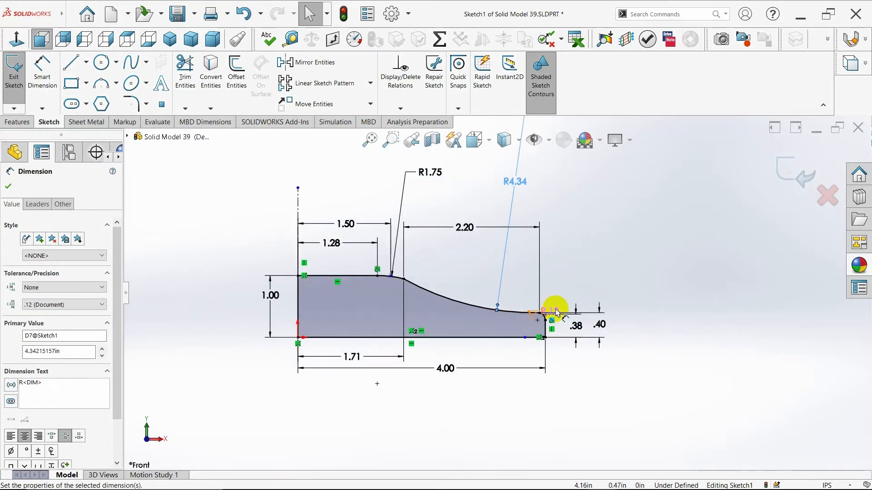
pyautogui.moveTo(548, 313); pyautogui.dragTo(576, 280)
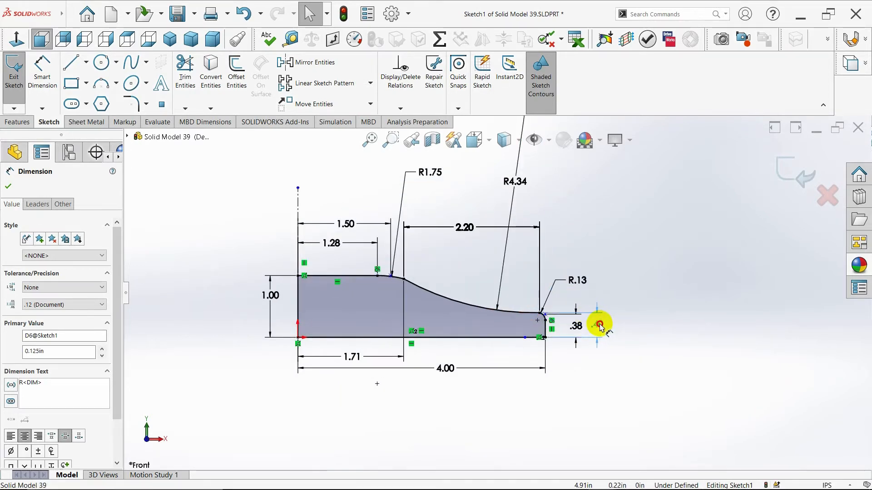
pyautogui.click(600, 326)
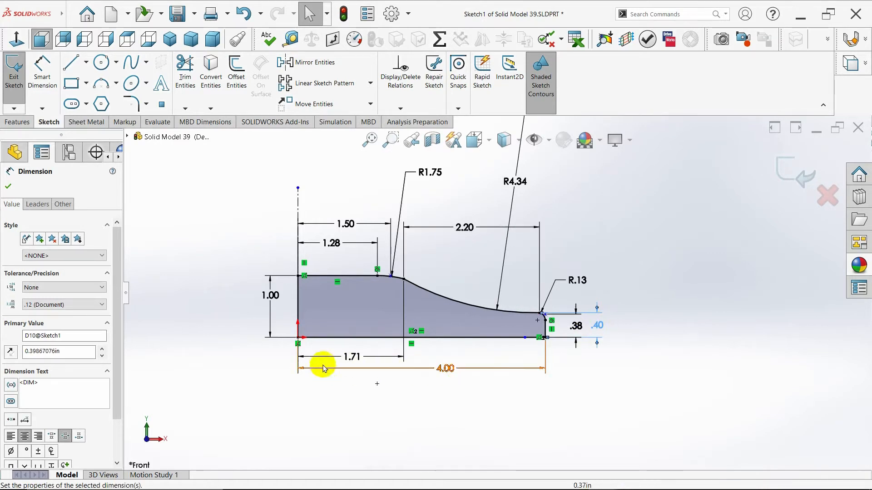
pyautogui.click(8, 186)
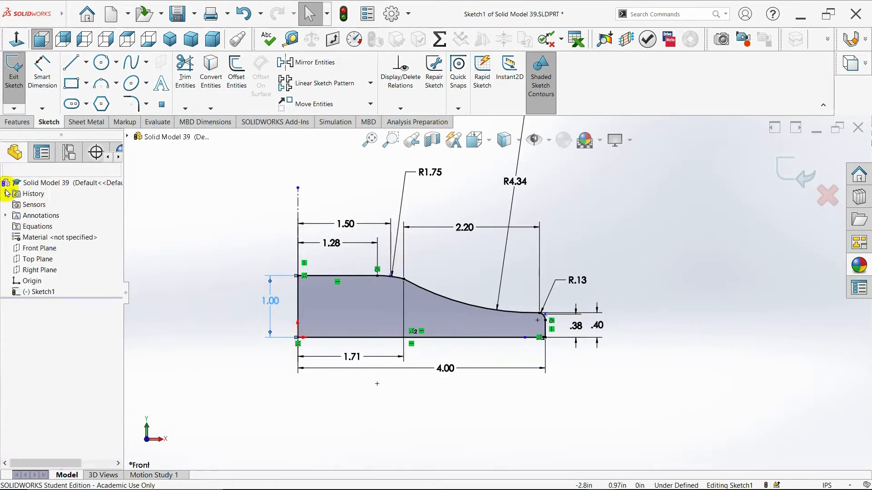
# Revolve the profile 360 degrees about its vertical edge through the origin
pyautogui.click(18, 121)
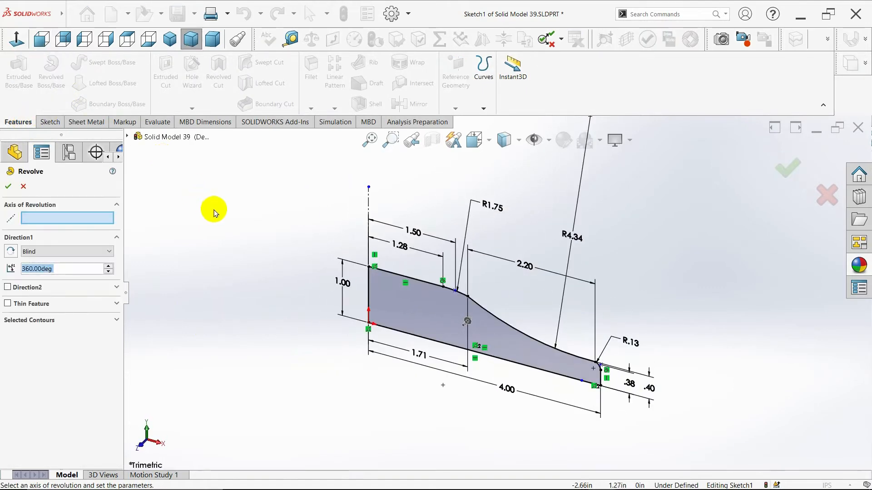
pyautogui.click(369, 292)
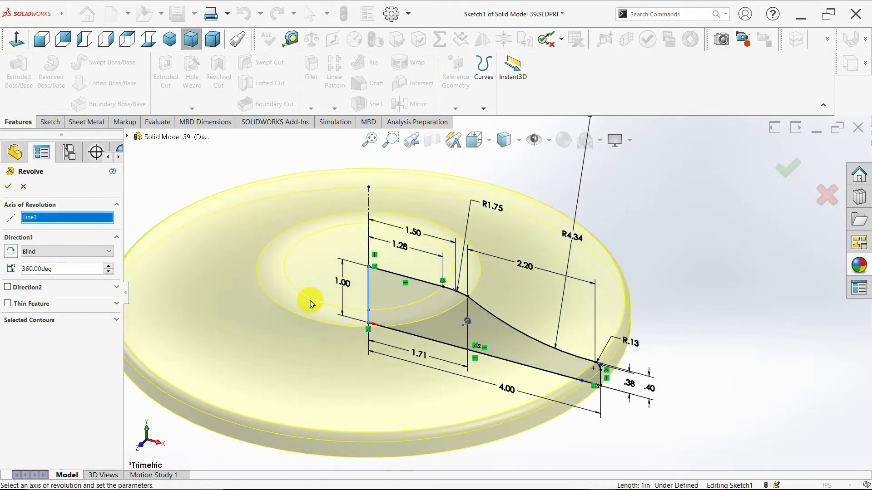
pyautogui.scroll(2, 311, 304)
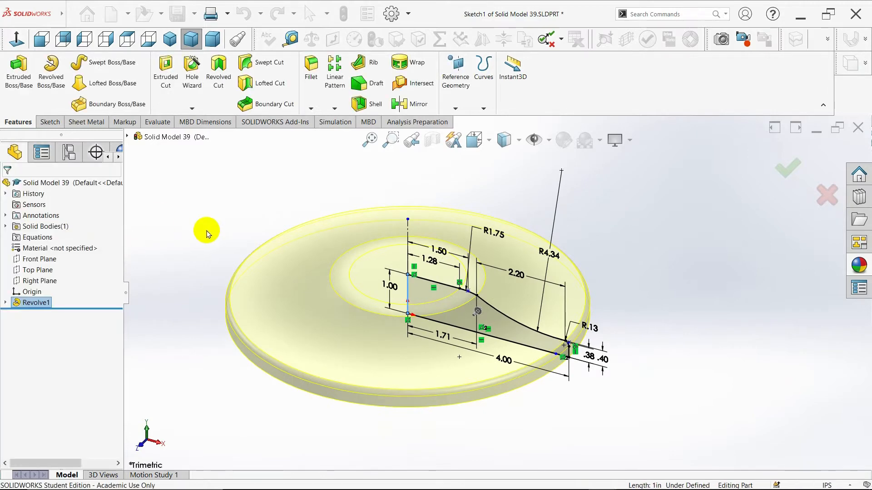
# Apply the Plain White scene and show the revolved disc in isometric view
pyautogui.click(170, 43)
pyautogui.click(599, 145)
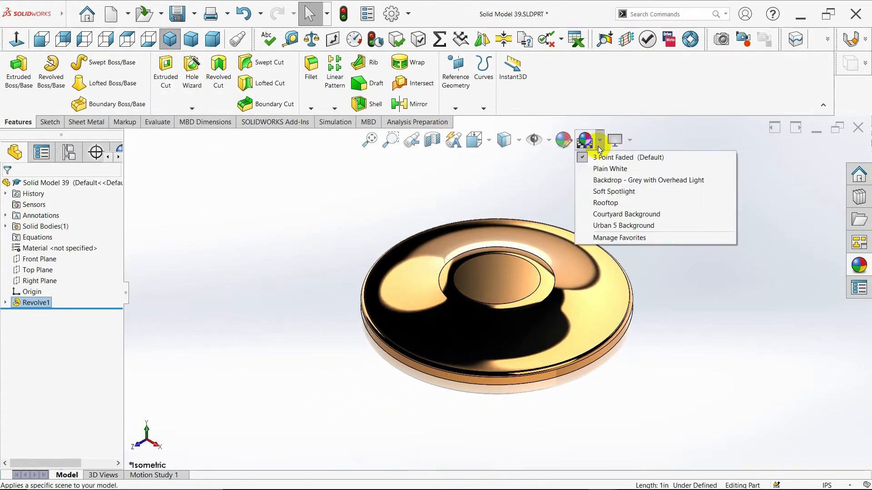
pyautogui.click(598, 169)
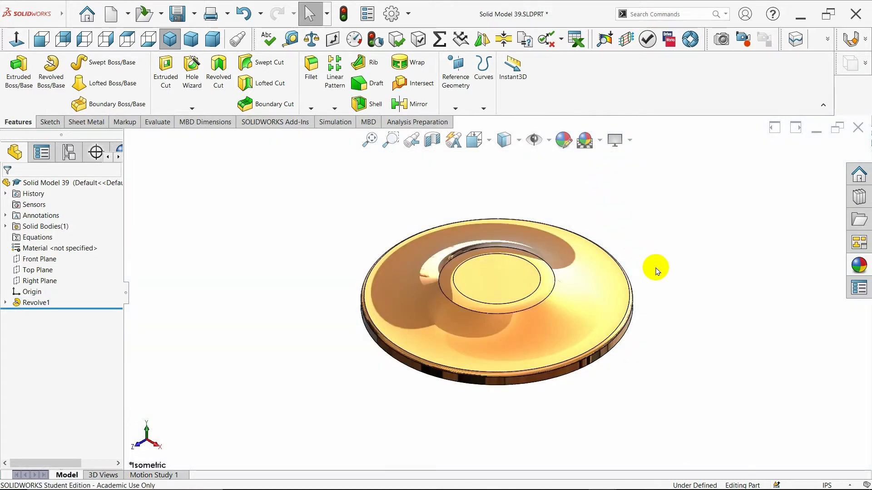
pyautogui.click(630, 140)
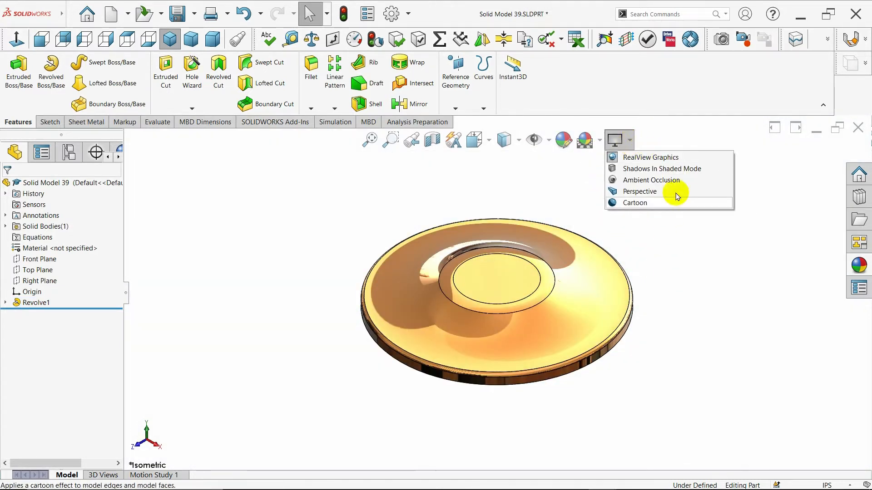
pyautogui.moveTo(699, 319); pyautogui.dragTo(563, 318, button='middle')
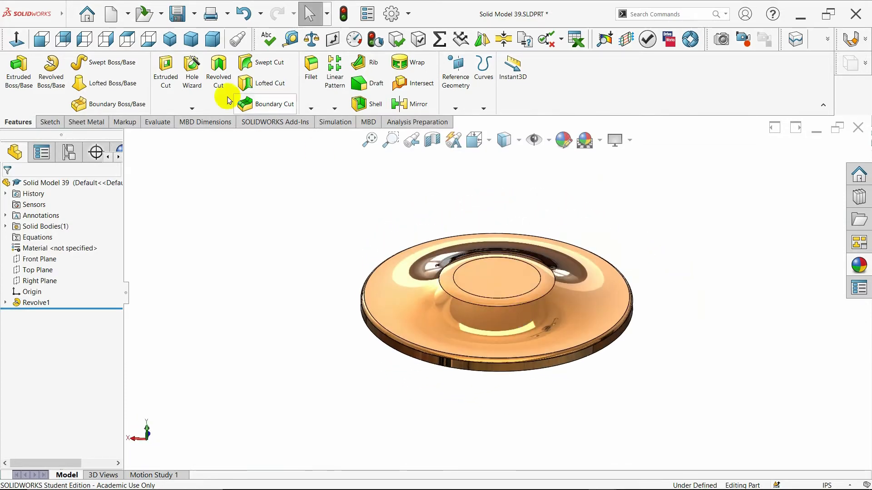
pyautogui.click(170, 38)
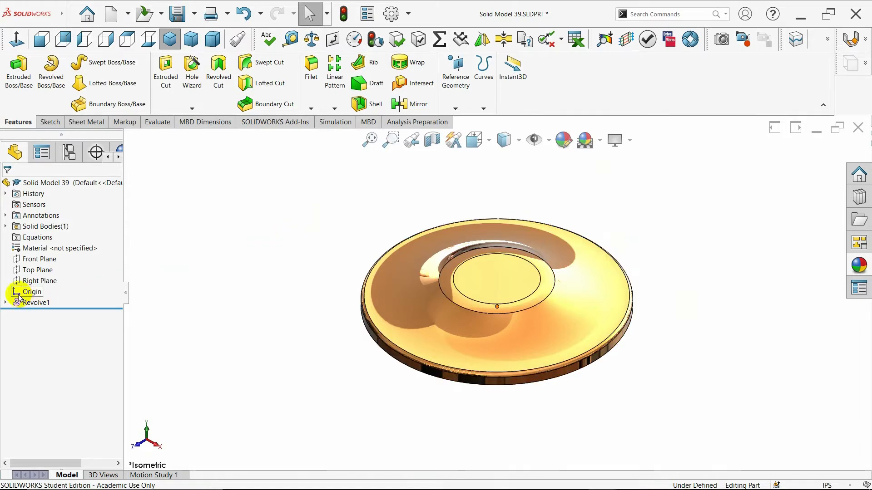
# Start a sketch on the disc's flat bottom face and draw a circle of about 2.68 in radius centred on the origin
pyautogui.click(5, 302)
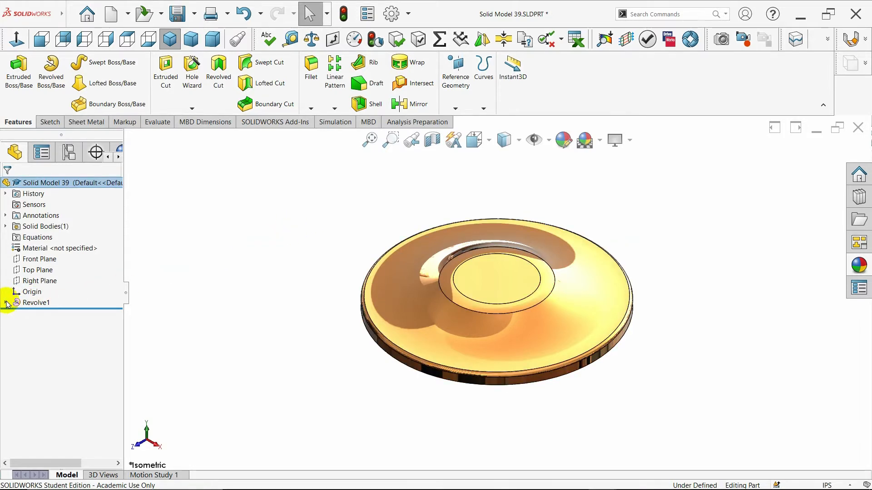
pyautogui.moveTo(264, 308); pyautogui.dragTo(380, 250, button='middle')
pyautogui.click(451, 291)
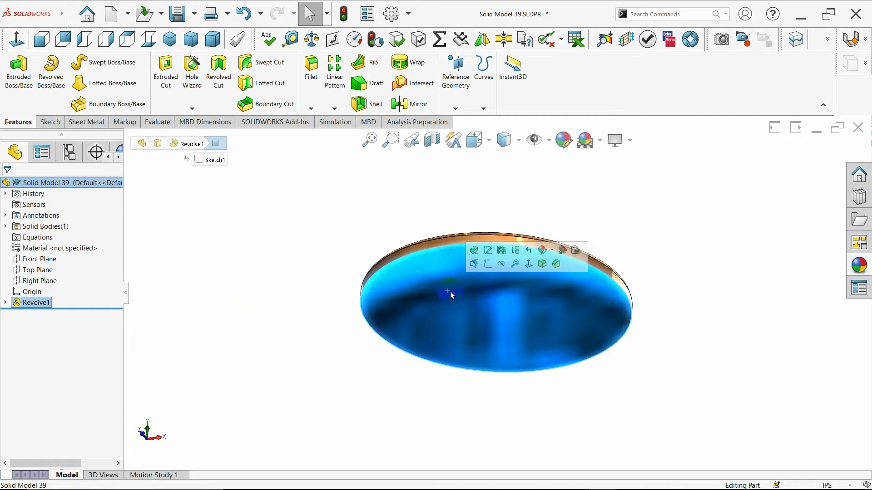
pyautogui.click(483, 266)
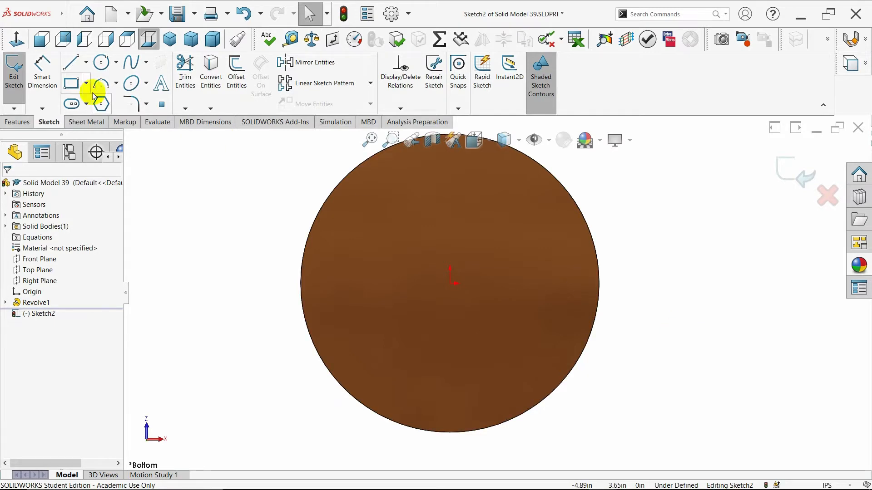
pyautogui.click(101, 62)
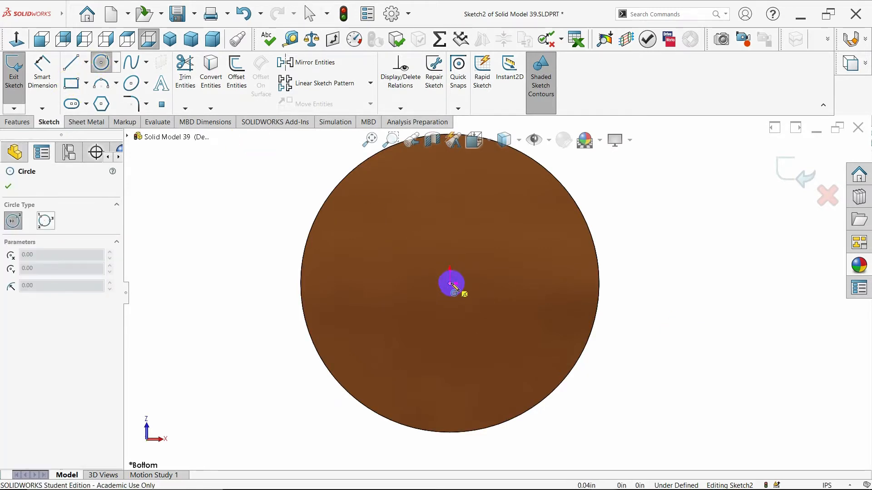
pyautogui.moveTo(450, 283); pyautogui.dragTo(542, 326)
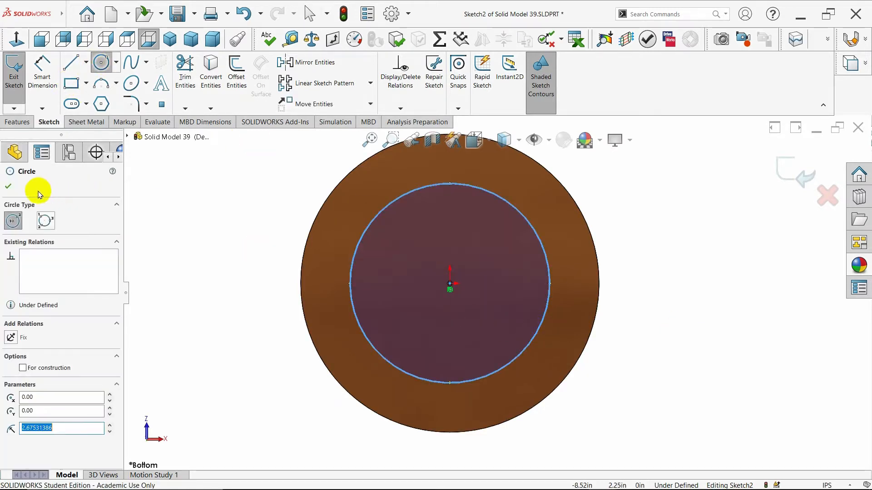
# Convert the circle on the disc's bottom face to construction geometry
pyautogui.click(8, 186)
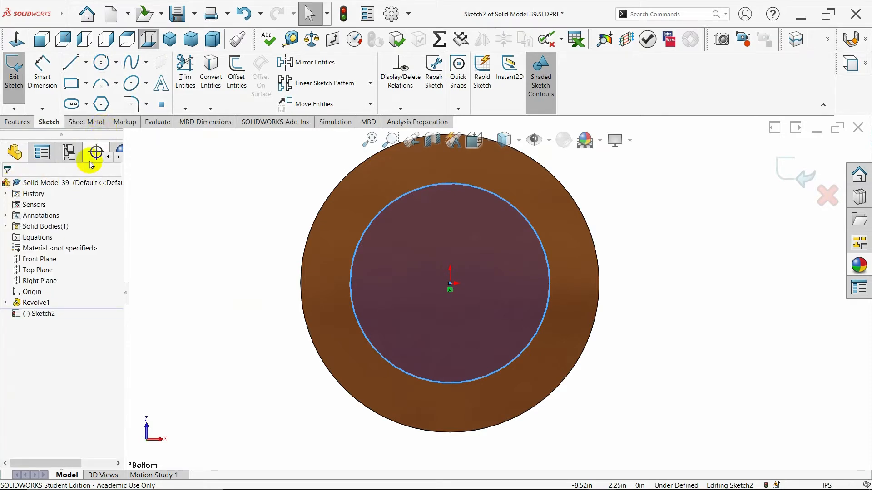
pyautogui.click(355, 256)
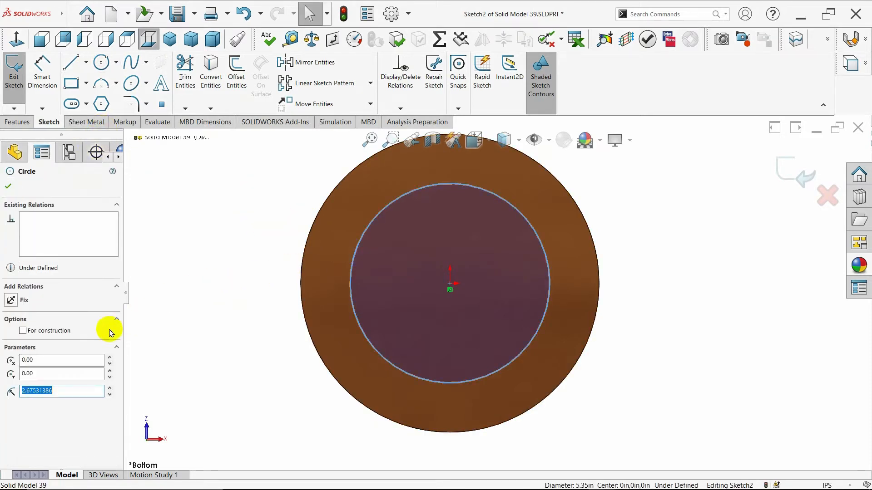
pyautogui.click(23, 331)
pyautogui.click(9, 187)
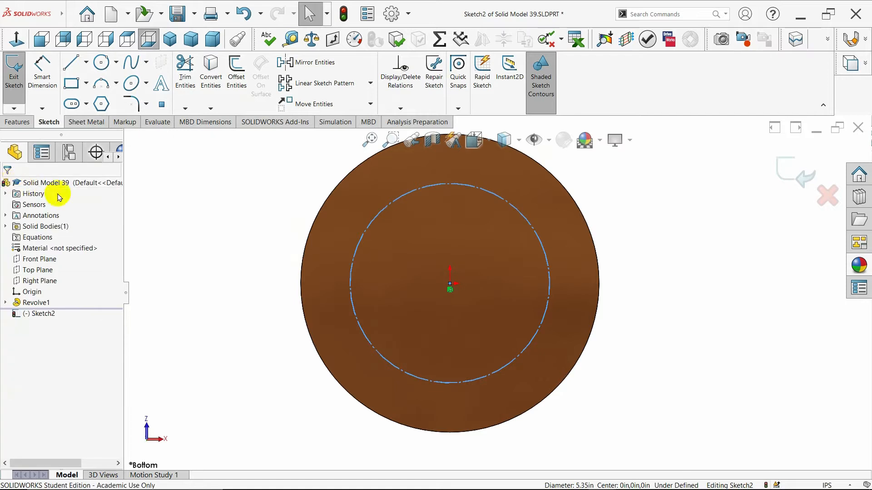
# Dimension the construction circle's diameter to 5.50 in
pyautogui.click(42, 72)
pyautogui.click(354, 248)
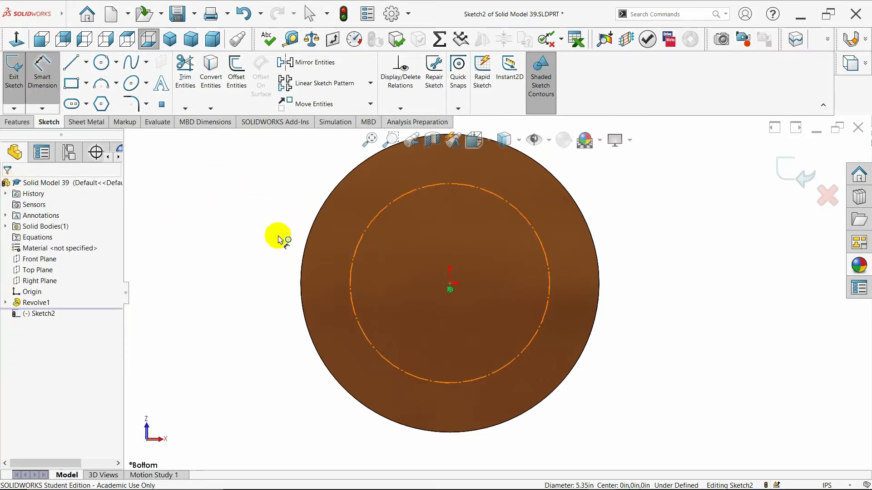
pyautogui.click(227, 254)
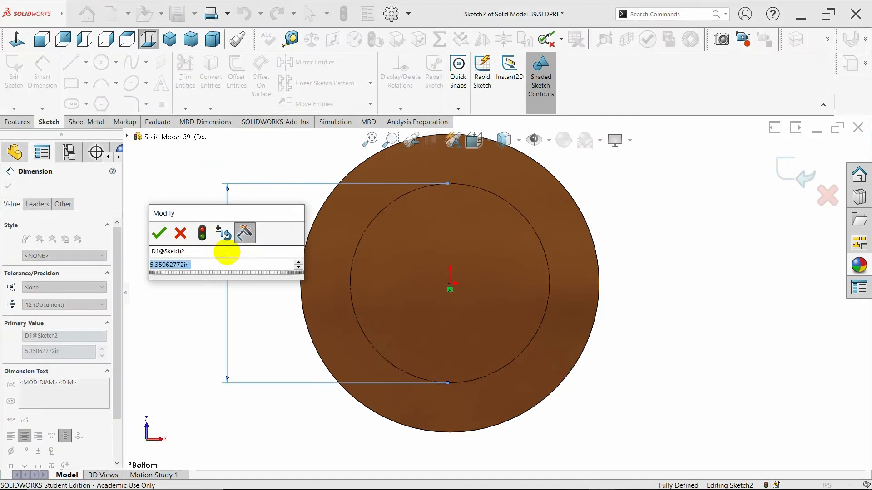
pyautogui.write('5.5')
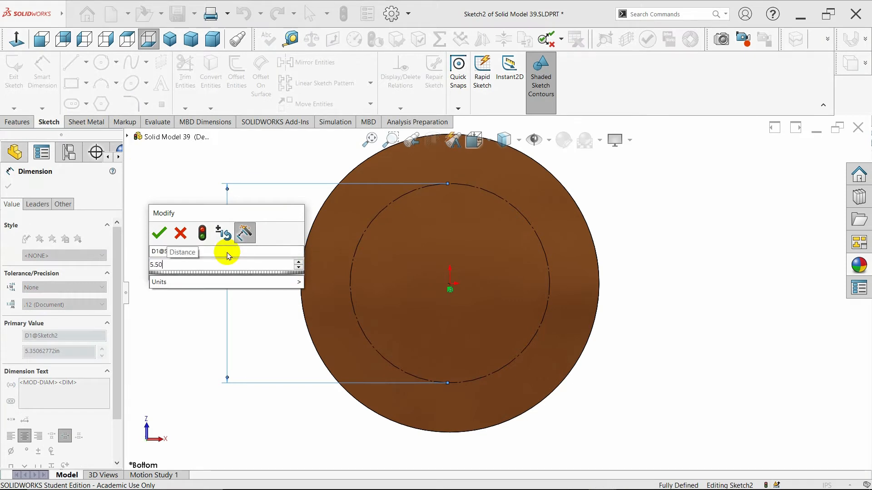
pyautogui.write('0')
pyautogui.press('Return')
pyautogui.click(8, 186)
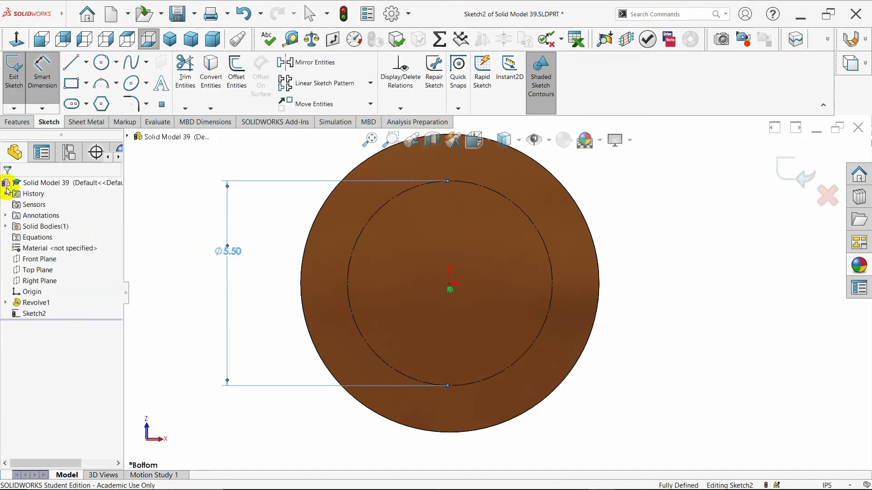
pyautogui.press('Escape')
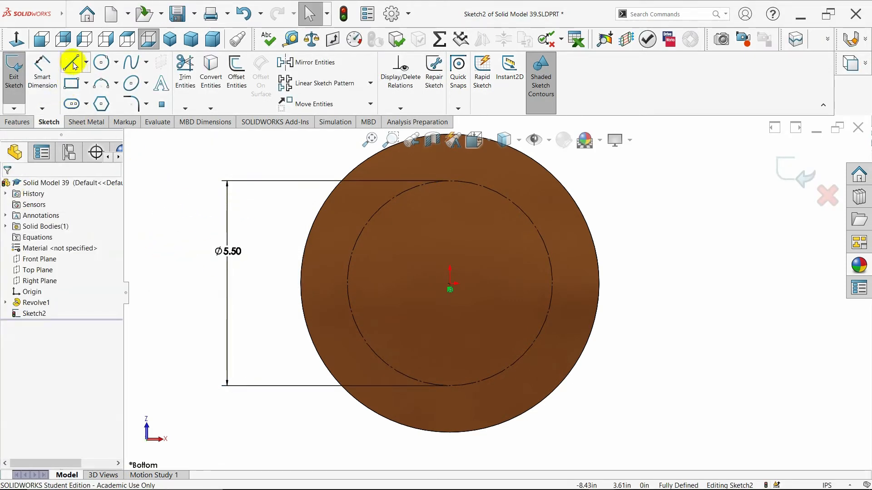
# Draw a slanted centerline about 5.17 in long from the origin up and to the right, past the disc's edge
pyautogui.click(86, 62)
pyautogui.click(86, 87)
pyautogui.click(451, 222)
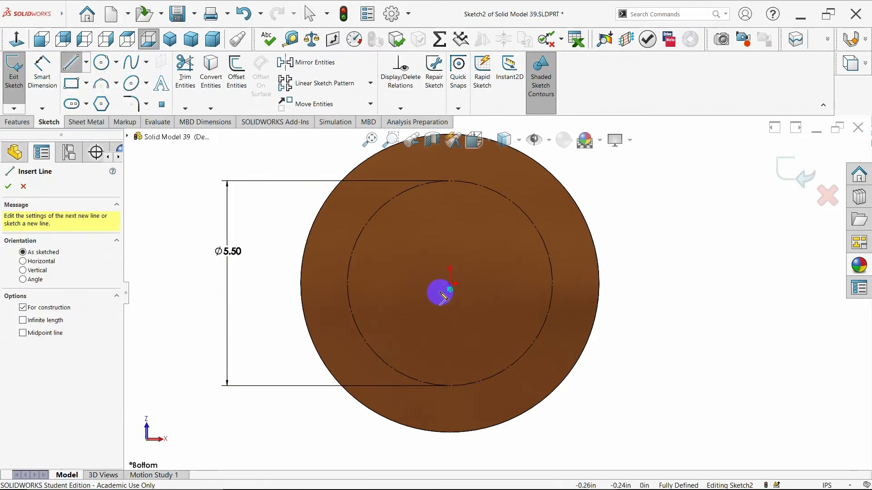
pyautogui.click(449, 286)
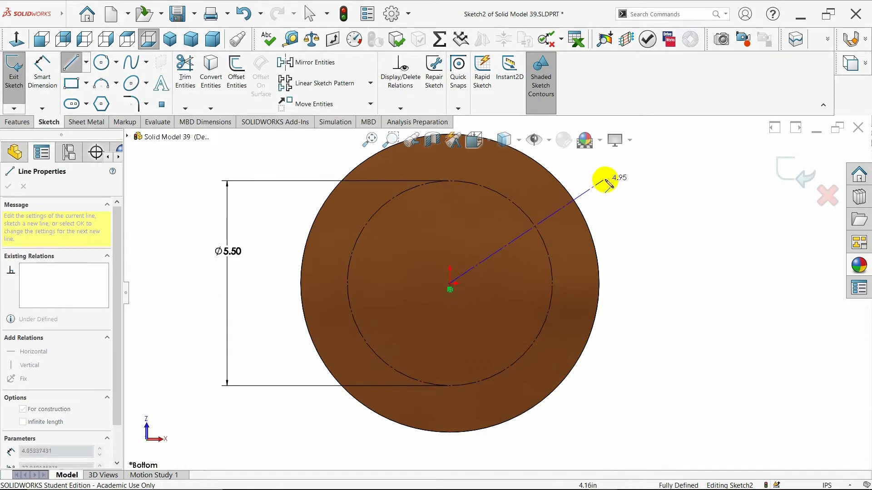
pyautogui.click(610, 176)
pyautogui.press('Escape')
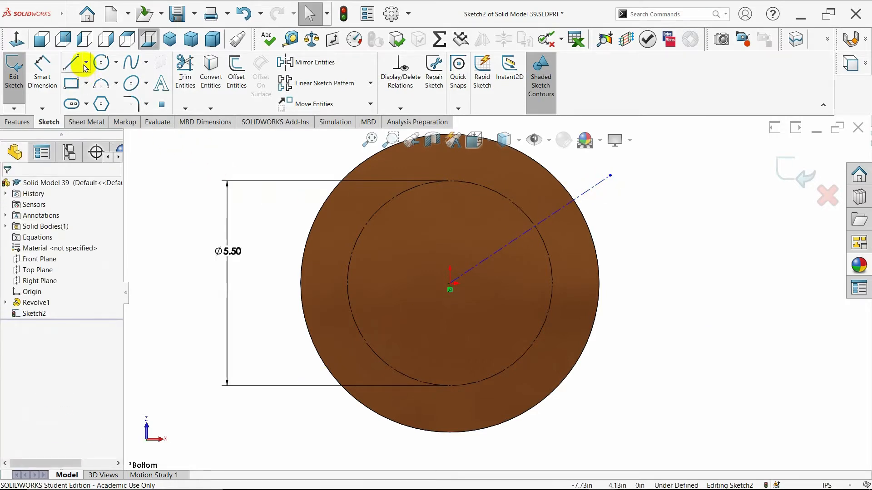
# Draw a vertical centerline about 5.49 in long from the origin upward past the disc's edge
pyautogui.click(85, 68)
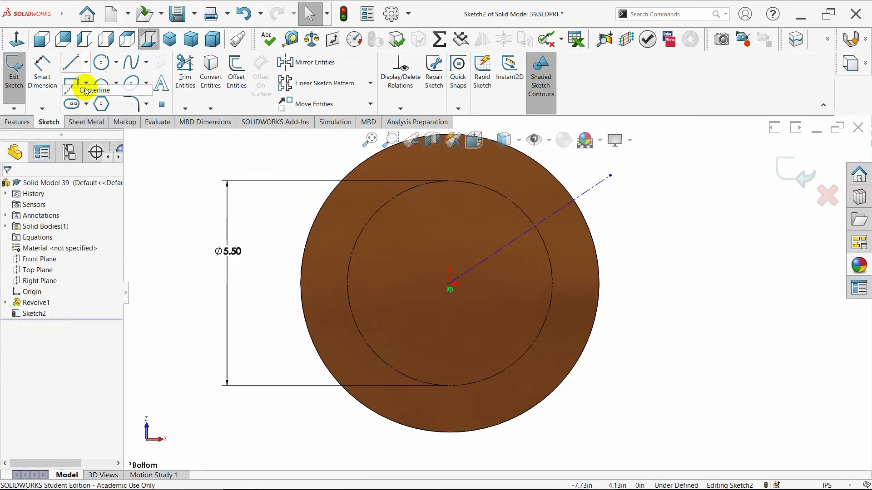
pyautogui.click(86, 91)
pyautogui.click(450, 289)
pyautogui.scroll(2, 468, 208)
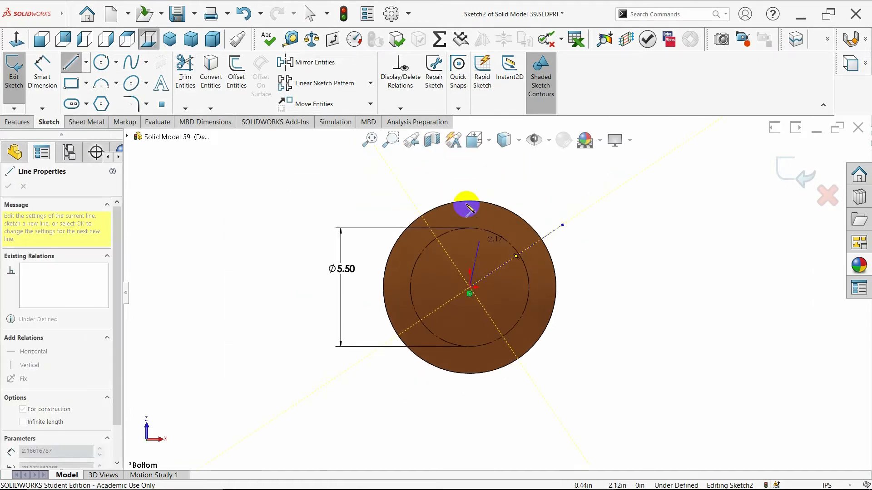
pyautogui.click(470, 169)
pyautogui.press('Escape')
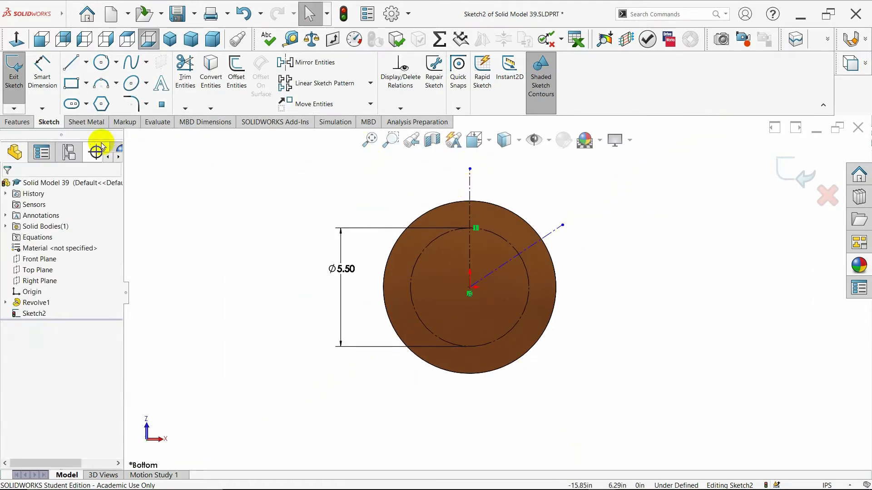
# Draw a vertical centerline about 5.6 in long from the origin downward past the disc's edge
pyautogui.click(87, 62)
pyautogui.click(91, 91)
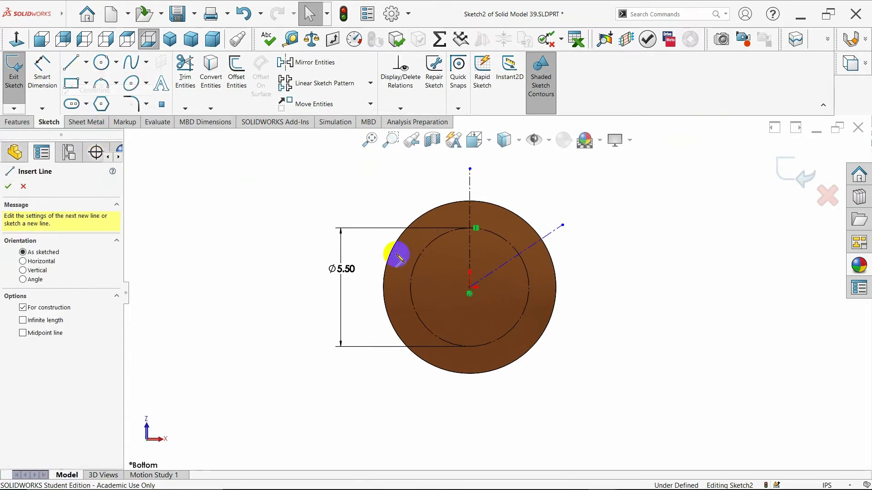
pyautogui.click(470, 291)
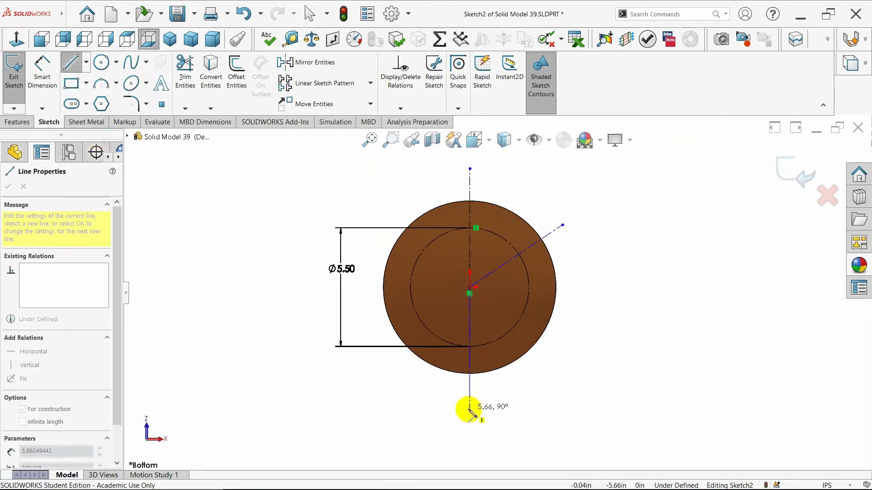
pyautogui.click(470, 408)
pyautogui.press('Escape')
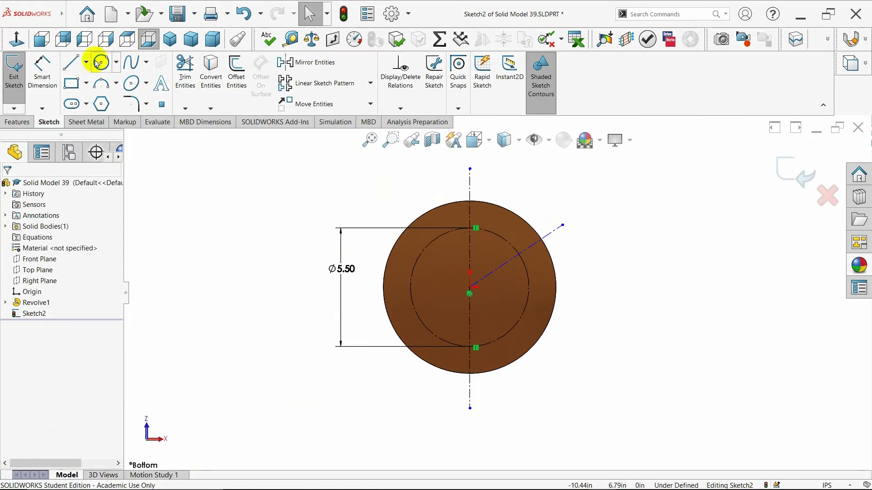
# Draw a slanted centerline about 5.88 in long from the origin down and to the right, past the disc's edge
pyautogui.click(86, 63)
pyautogui.click(91, 86)
pyautogui.click(470, 294)
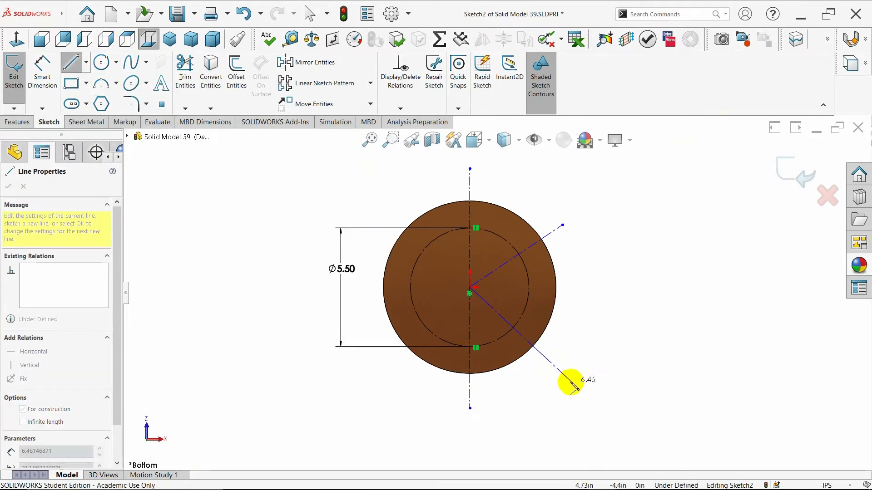
pyautogui.click(562, 373)
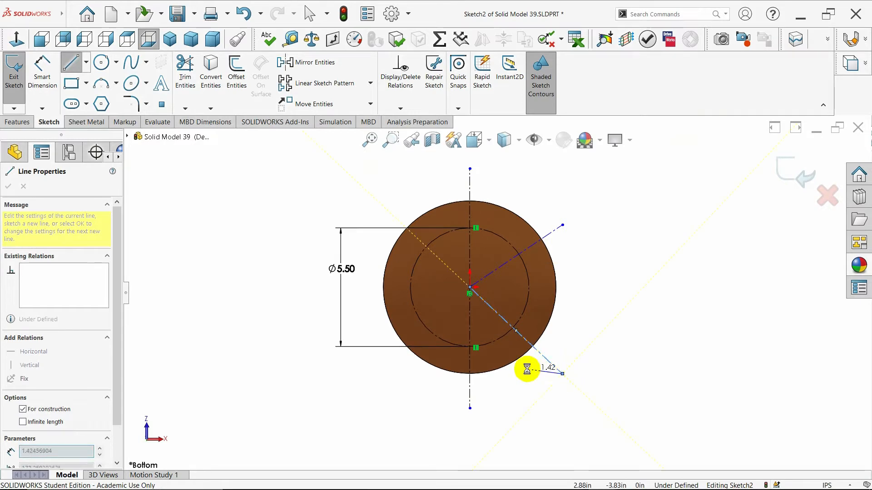
pyautogui.press('Escape')
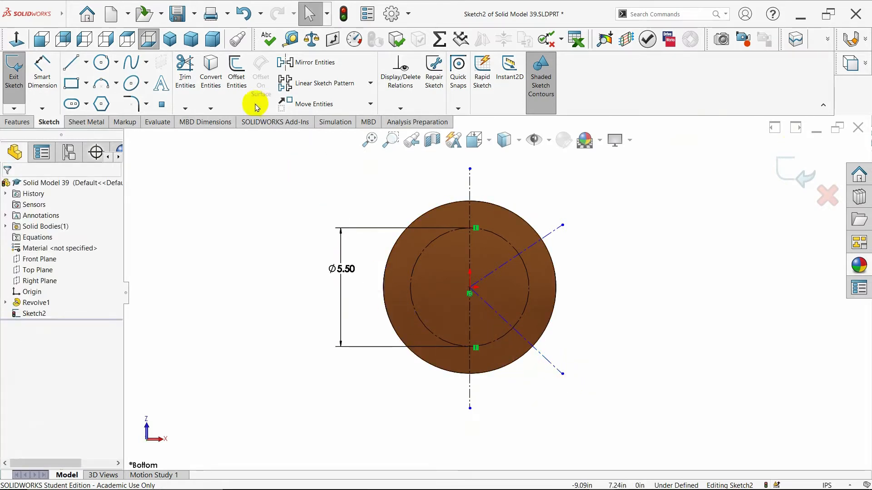
# Mirror both slanted centerlines about the upper vertical centerline, keeping the originals
pyautogui.click(522, 253)
pyautogui.click(520, 337)
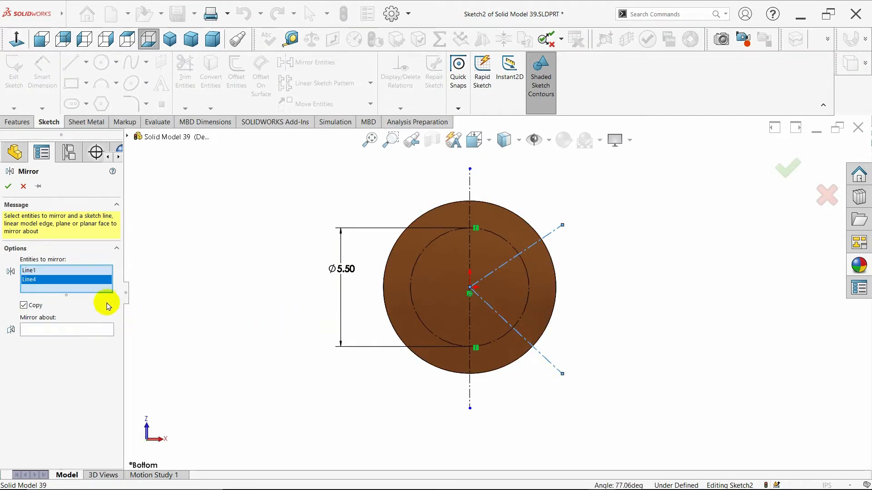
pyautogui.click(88, 327)
pyautogui.click(469, 247)
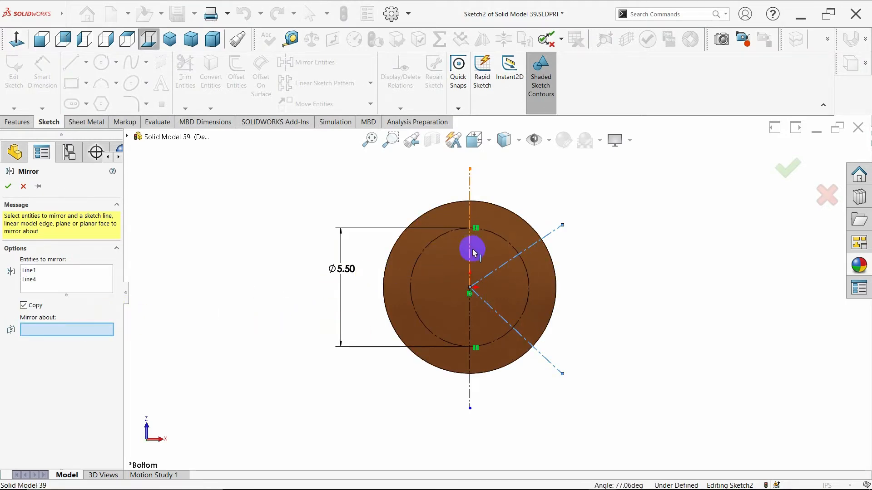
pyautogui.click(8, 187)
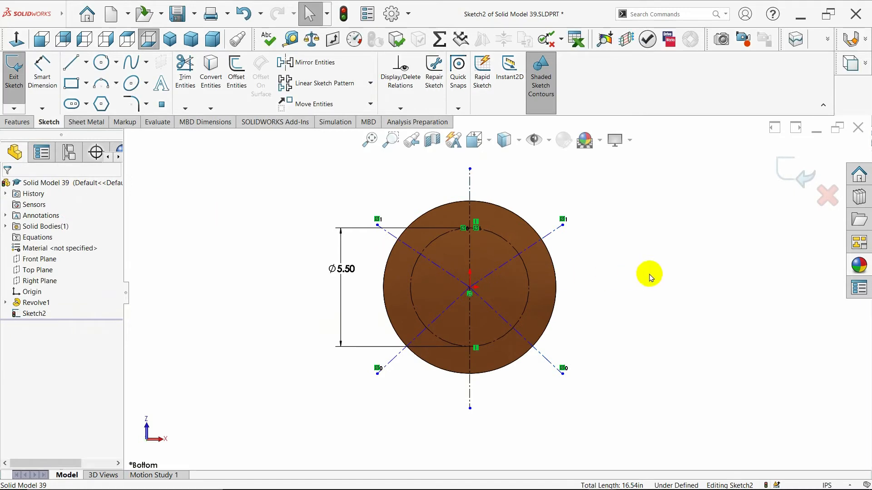
# Dimension the angle between the two upper slanted centerlines to 120 degrees
pyautogui.click(42, 73)
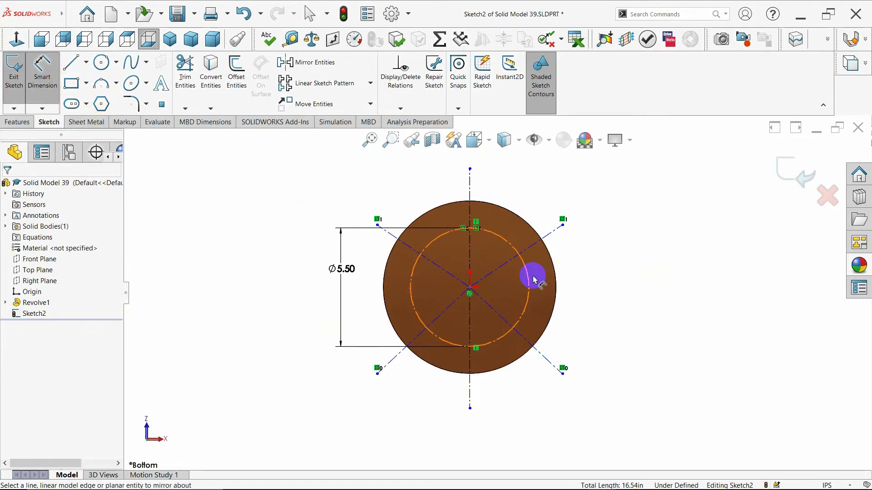
pyautogui.click(538, 240)
pyautogui.click(411, 249)
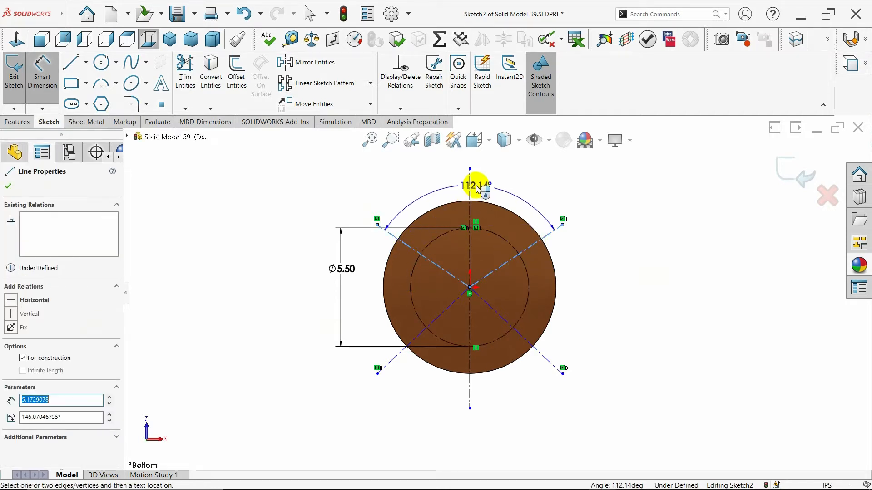
pyautogui.click(473, 161)
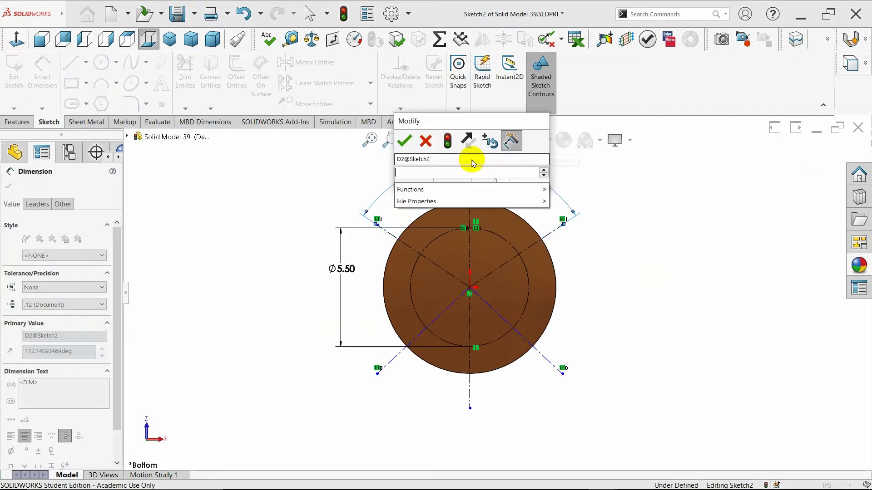
pyautogui.write('120')
pyautogui.press('Return')
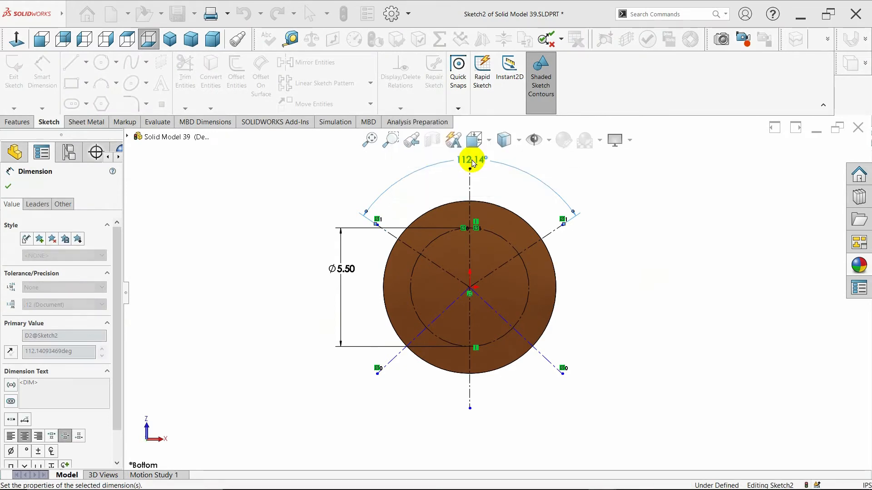
# Dimension the angle between the two lower slanted centerlines to 90 degrees
pyautogui.click(418, 343)
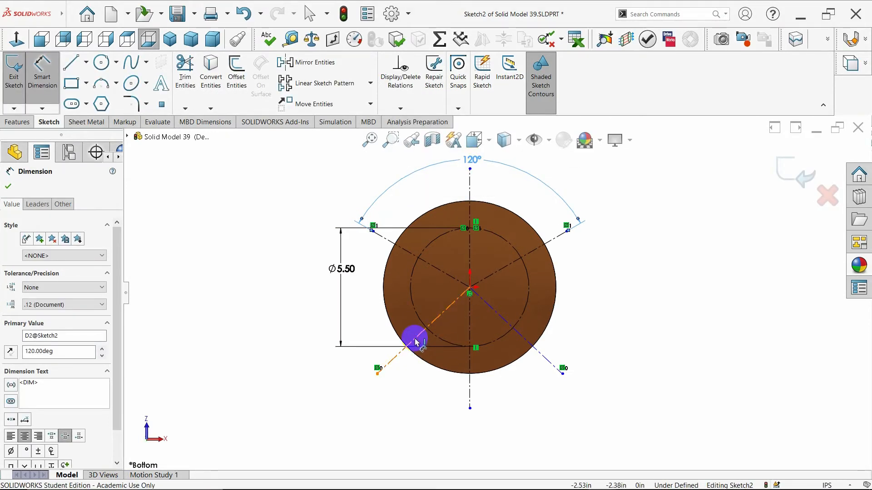
pyautogui.click(531, 346)
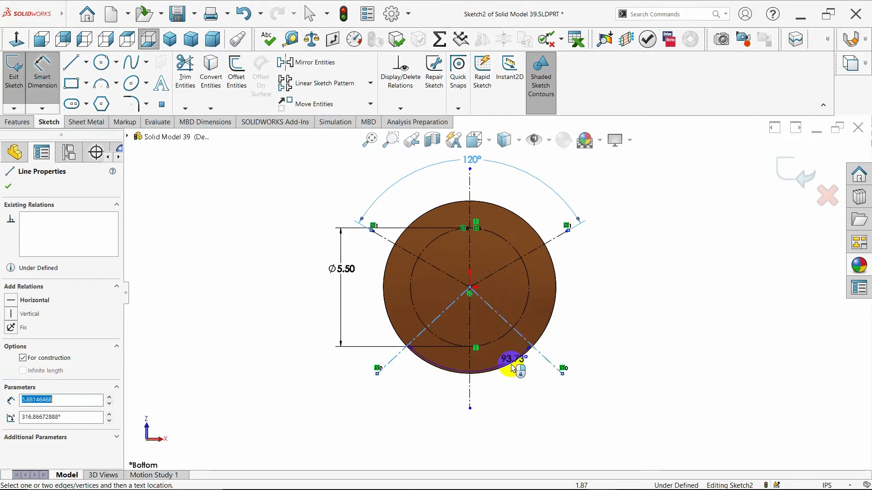
pyautogui.click(473, 426)
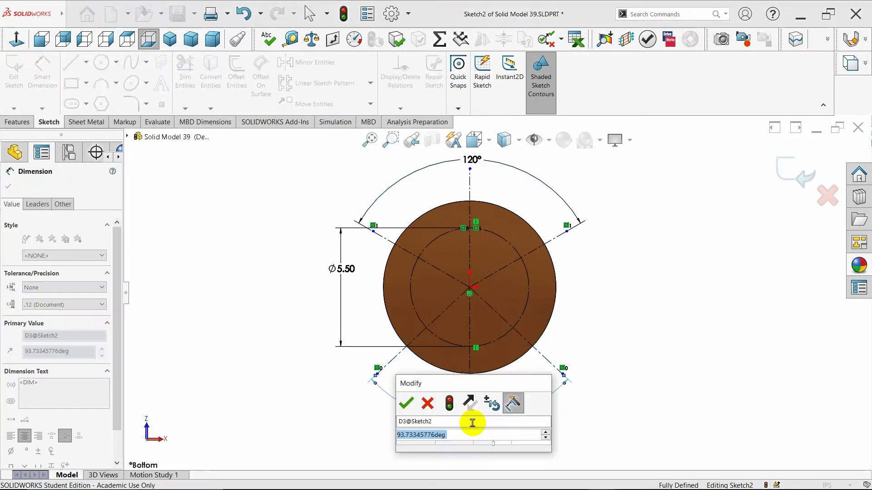
pyautogui.press('BackSpace')
pyautogui.write('90')
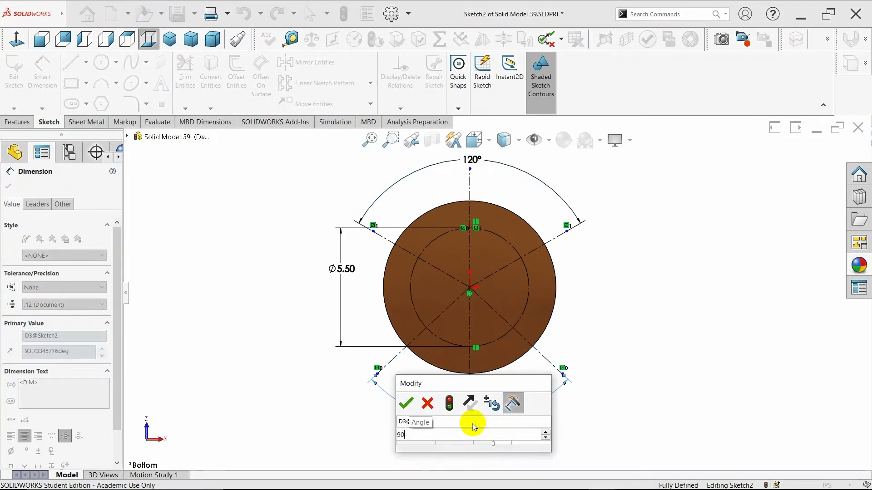
pyautogui.press('Return')
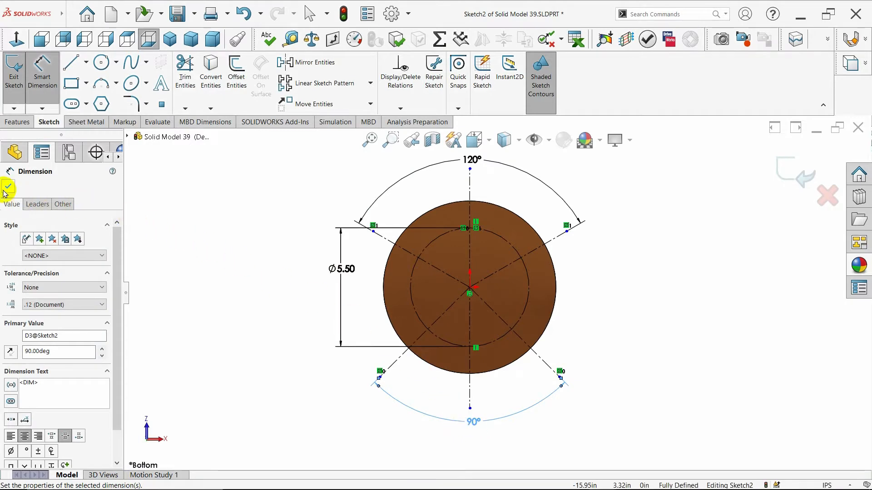
pyautogui.press('Escape')
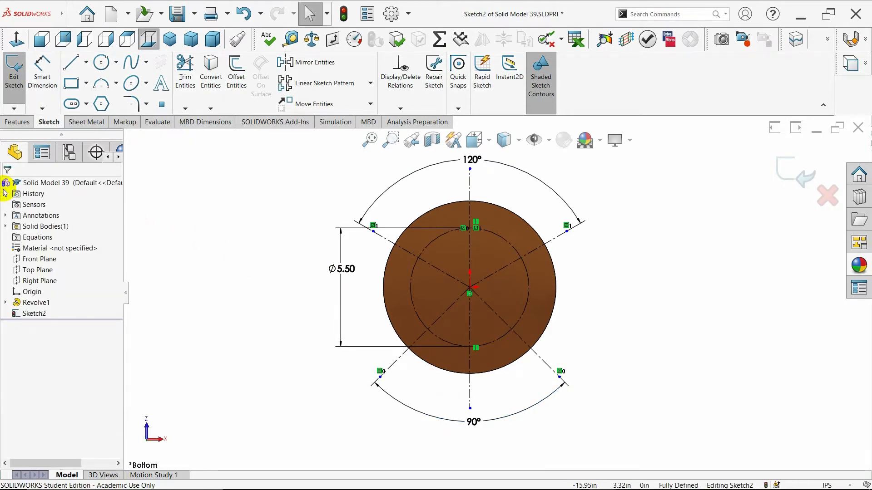
pyautogui.click(161, 83)
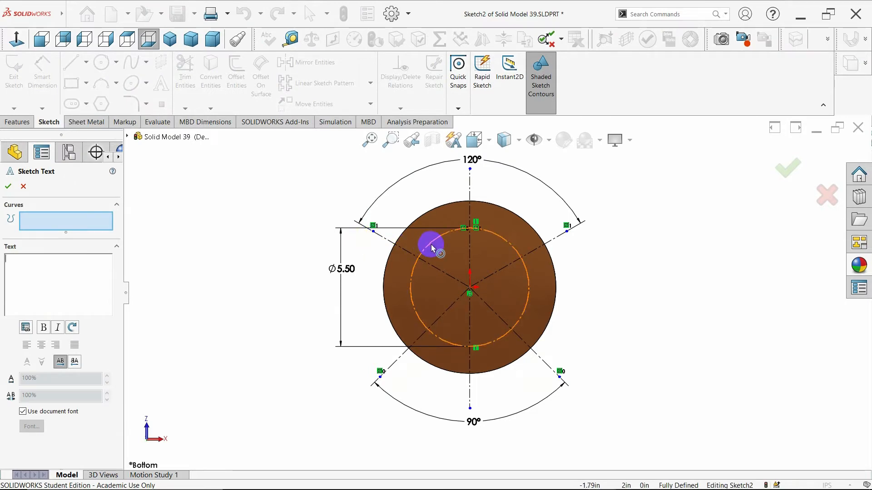
pyautogui.click(24, 186)
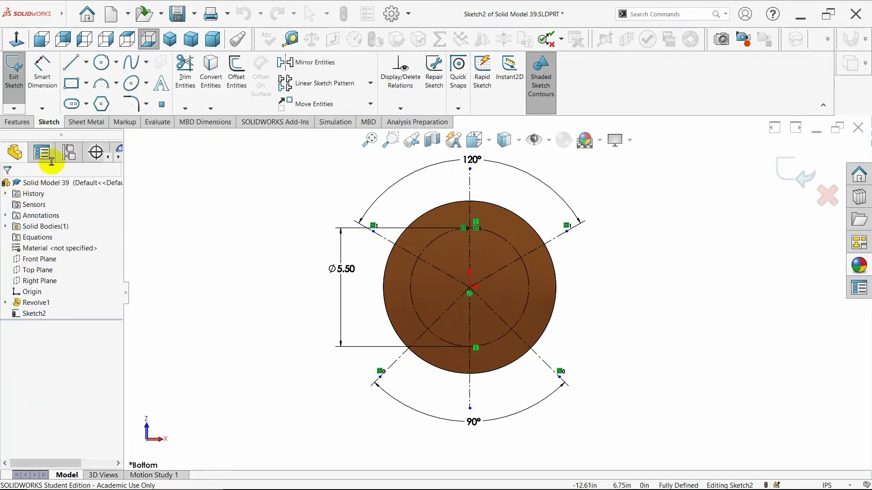
# Trim away the two side portions of the 5.50 in construction circle, keeping the arcs between the slanted centerlines
pyautogui.click(191, 85)
pyautogui.moveTo(387, 295)
pyautogui.mouseDown()
pyautogui.moveTo(555, 300)
pyautogui.moveTo(518, 296)
pyautogui.moveTo(531, 339)
pyautogui.mouseUp()
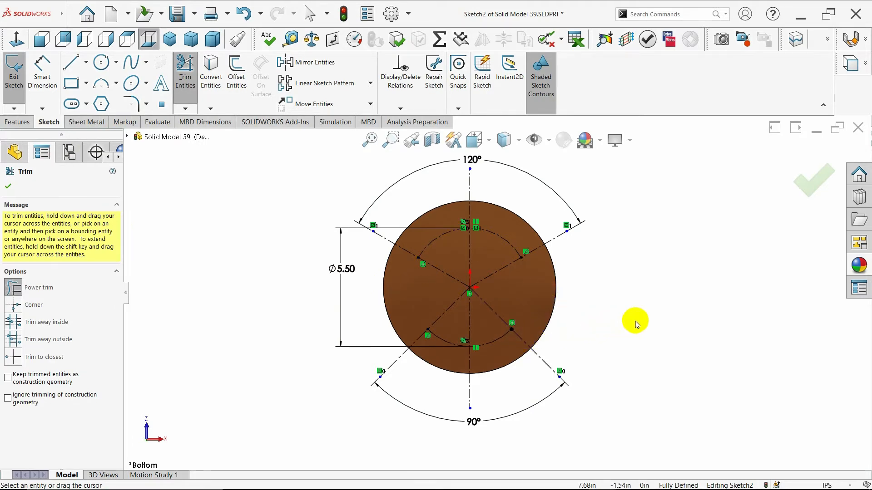
pyautogui.click(8, 187)
# Add the sketch text "SolidWorks" along the upper construction arc
pyautogui.click(157, 91)
pyautogui.click(428, 246)
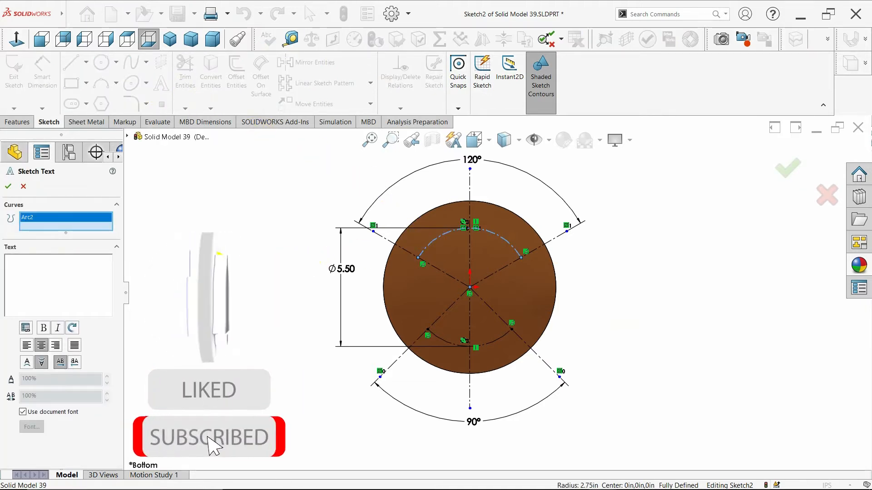
pyautogui.click(24, 275)
pyautogui.write('SolidWorks')
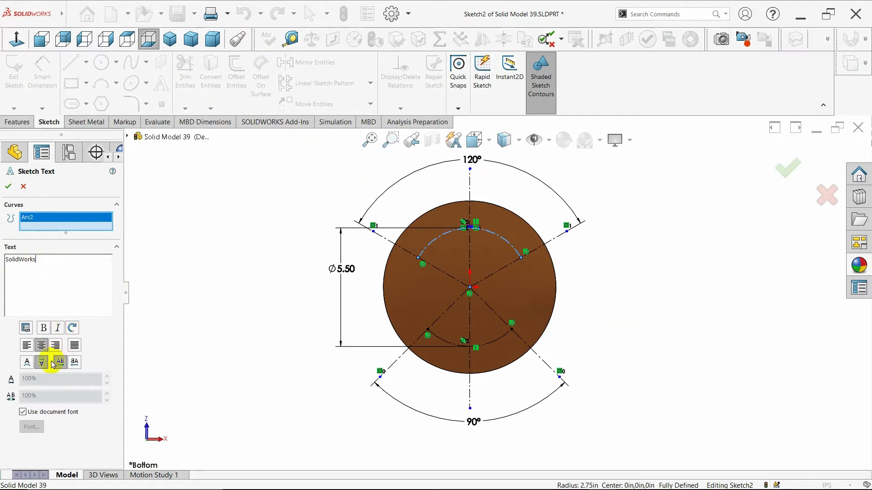
# Replace the document font of the upper arc text with Arial Rounded MT Bold at 72 points
pyautogui.click(22, 412)
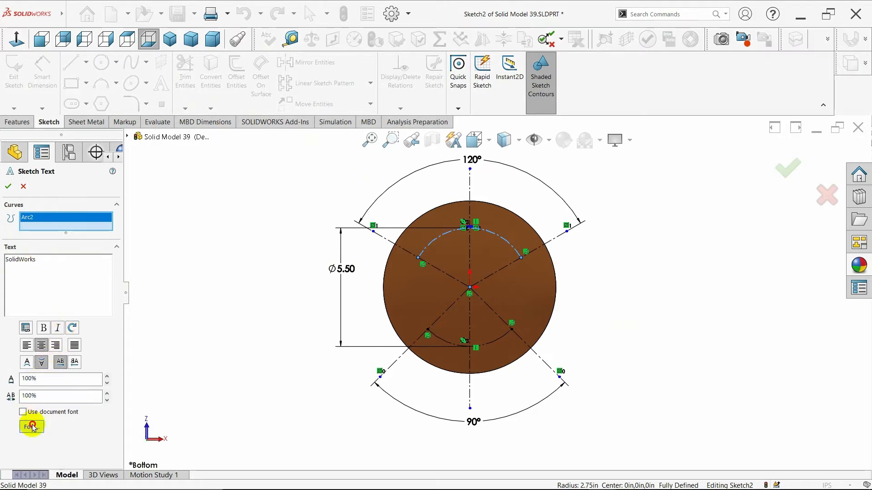
pyautogui.click(31, 427)
pyautogui.moveTo(360, 197); pyautogui.dragTo(292, 204)
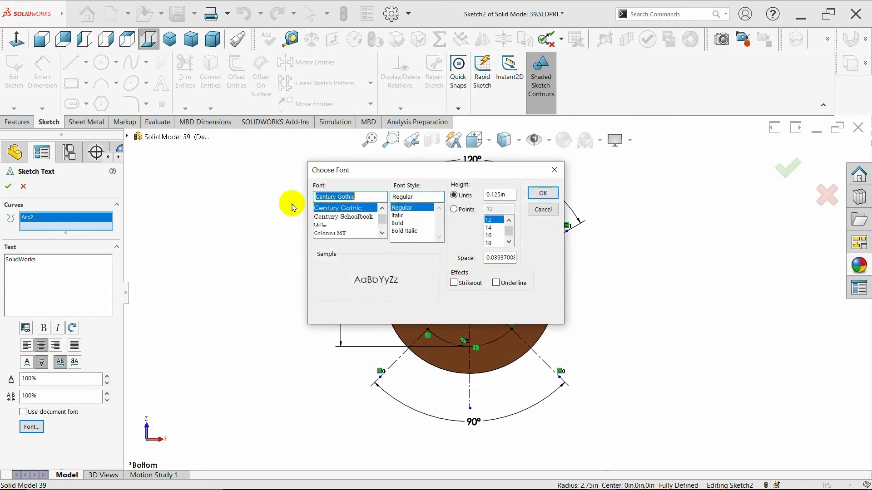
pyautogui.press('BackSpace')
pyautogui.write('Ar')
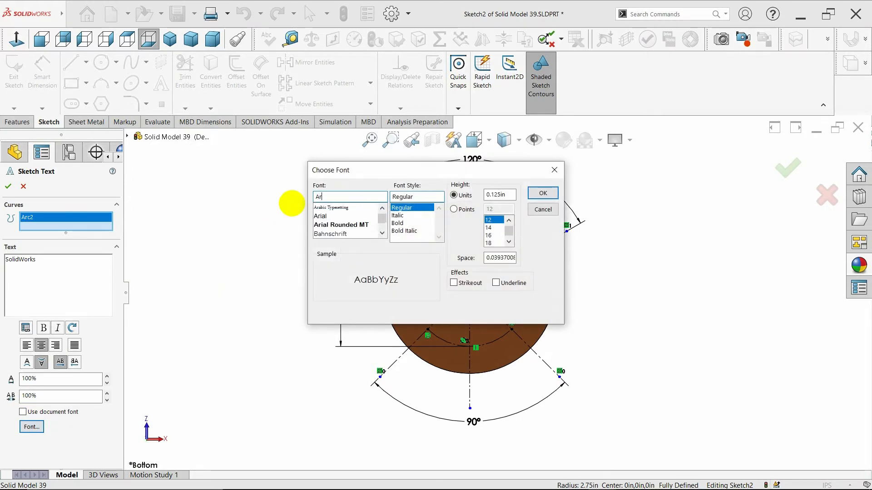
pyautogui.write('ial')
pyautogui.click(322, 216)
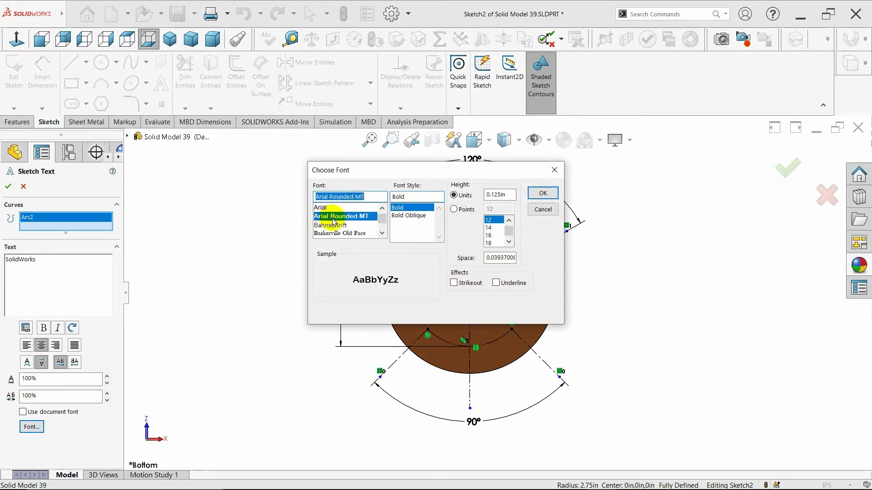
pyautogui.click(454, 211)
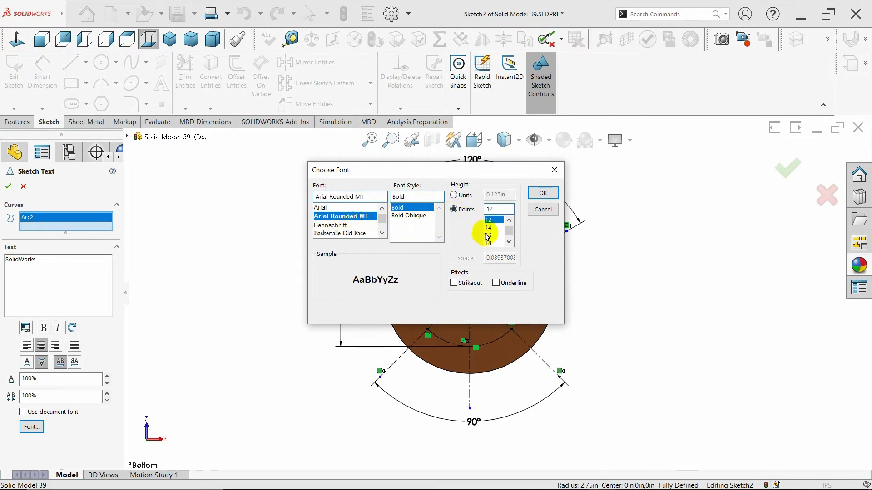
pyautogui.moveTo(509, 232); pyautogui.dragTo(513, 242)
pyautogui.click(498, 244)
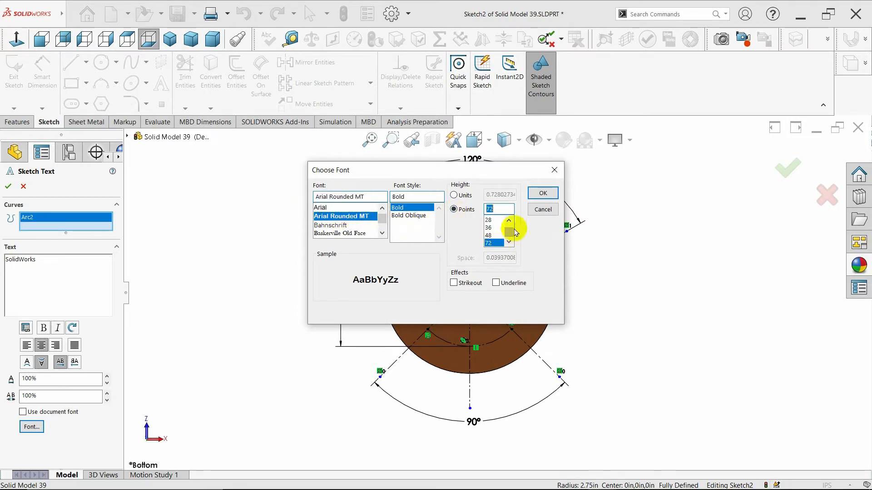
pyautogui.click(543, 193)
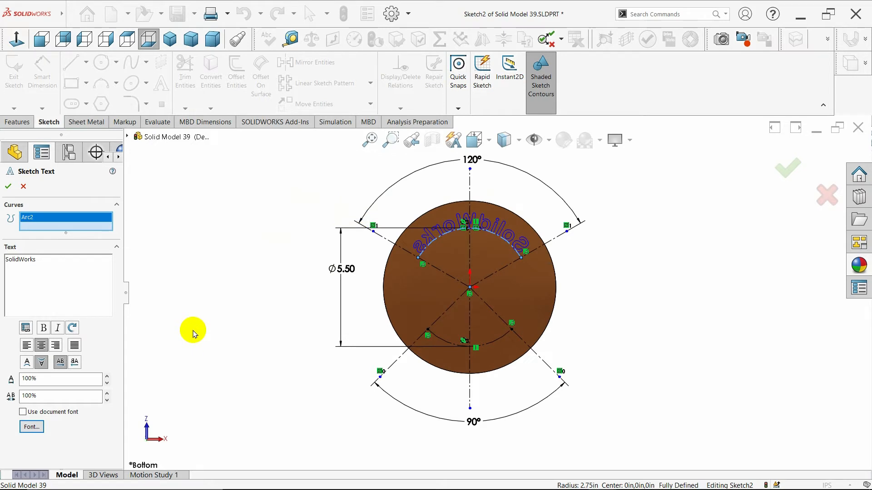
# Center the upper text on its arc with a 100% width factor and 110% spacing, and accept it
pyautogui.click(43, 346)
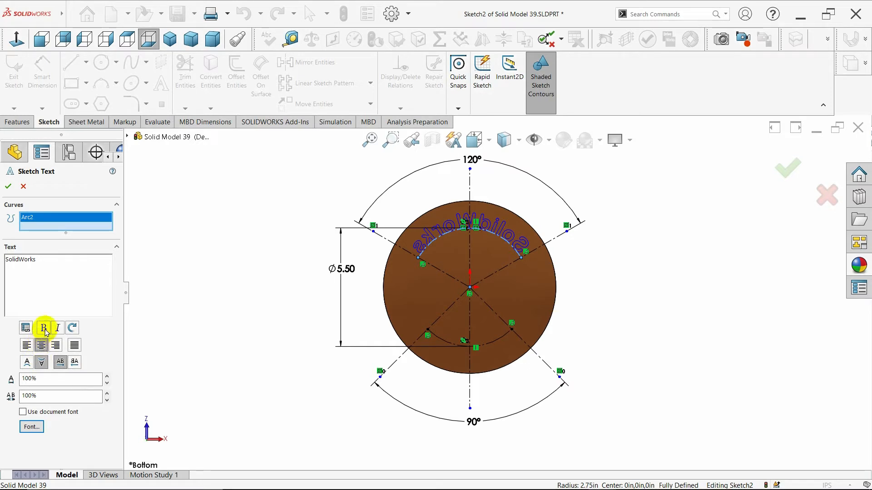
pyautogui.click(60, 361)
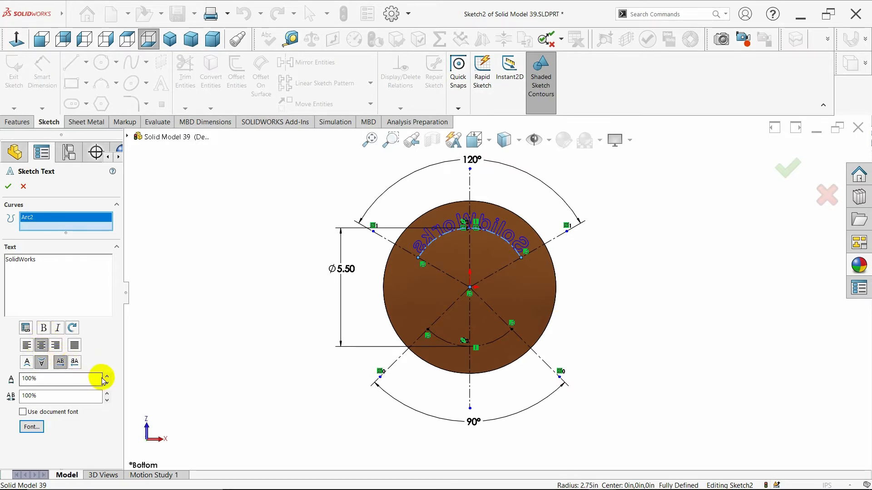
pyautogui.moveTo(106, 376); pyautogui.dragTo(106, 383)
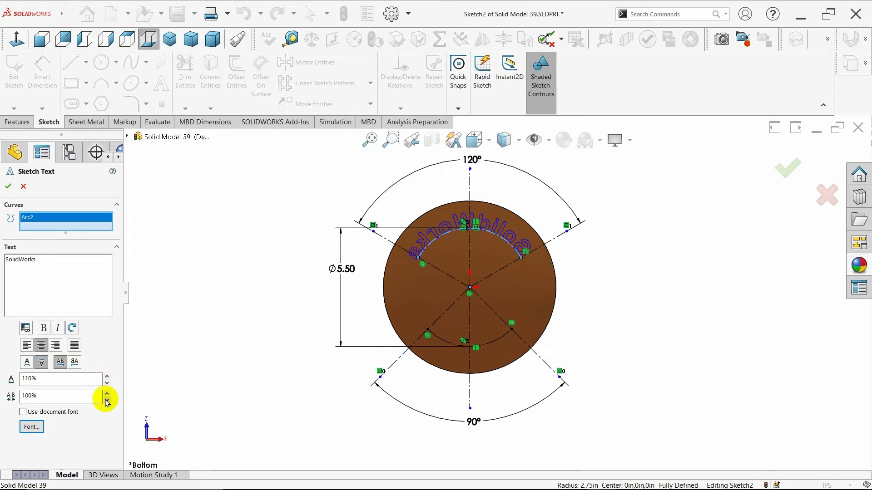
pyautogui.click(107, 396)
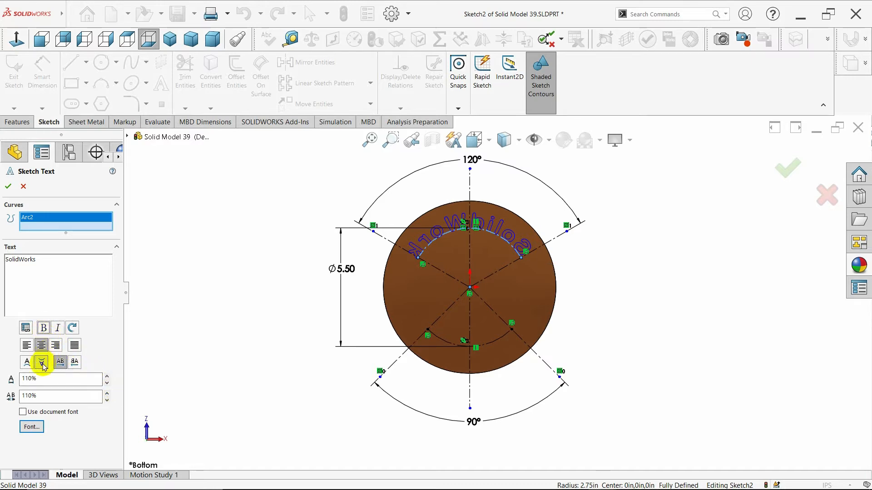
pyautogui.click(108, 385)
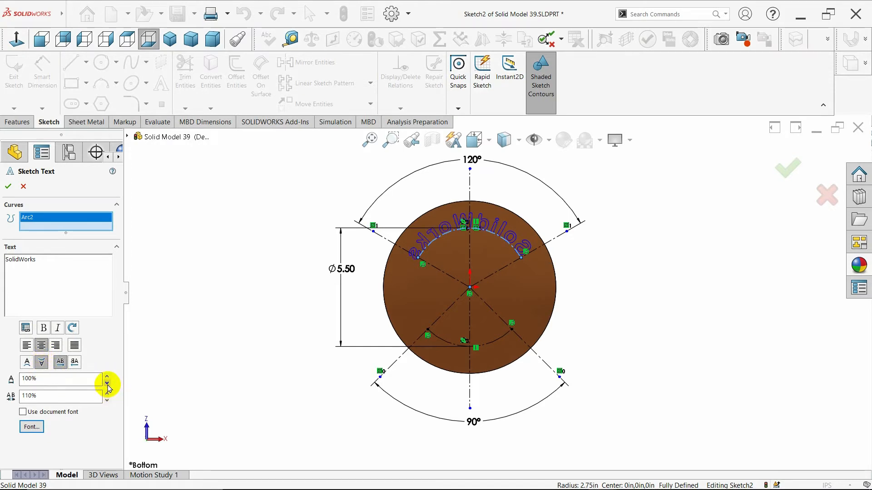
pyautogui.click(107, 384)
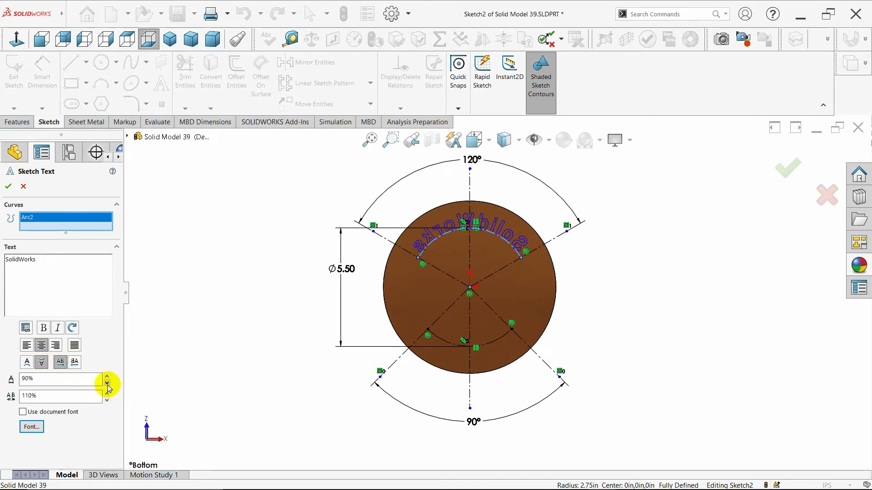
pyautogui.click(108, 377)
pyautogui.click(108, 376)
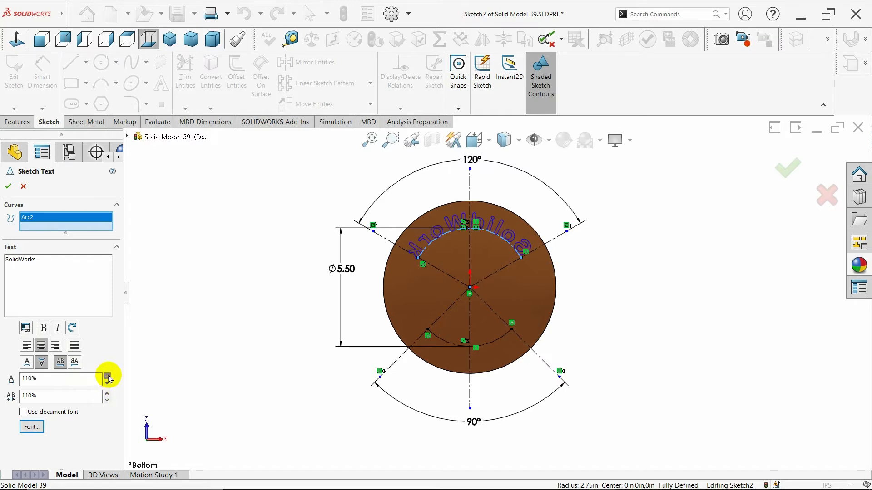
pyautogui.click(107, 385)
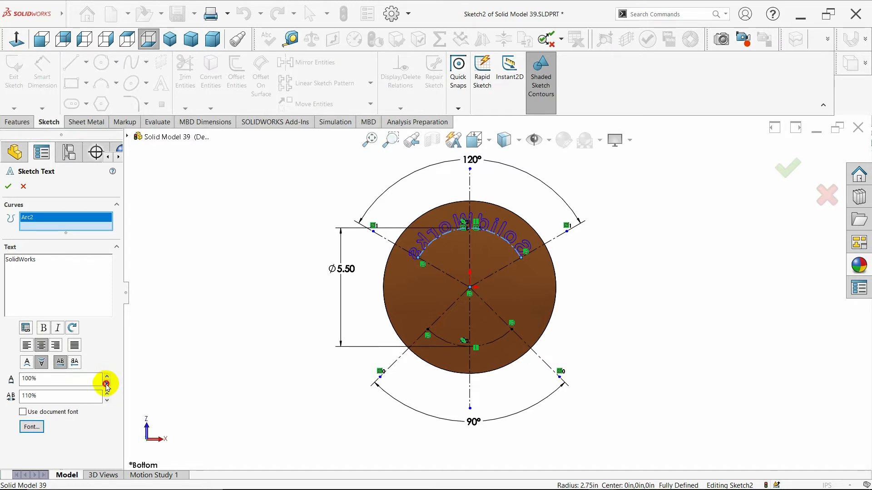
pyautogui.click(107, 385)
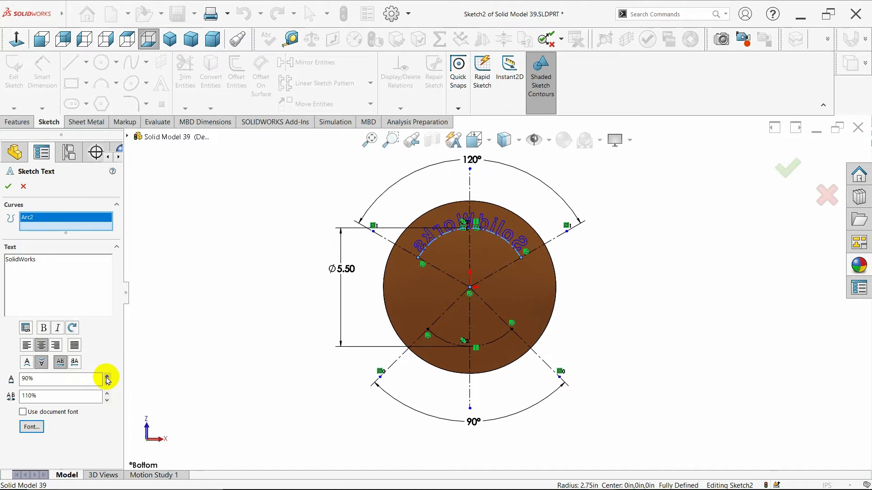
pyautogui.click(107, 376)
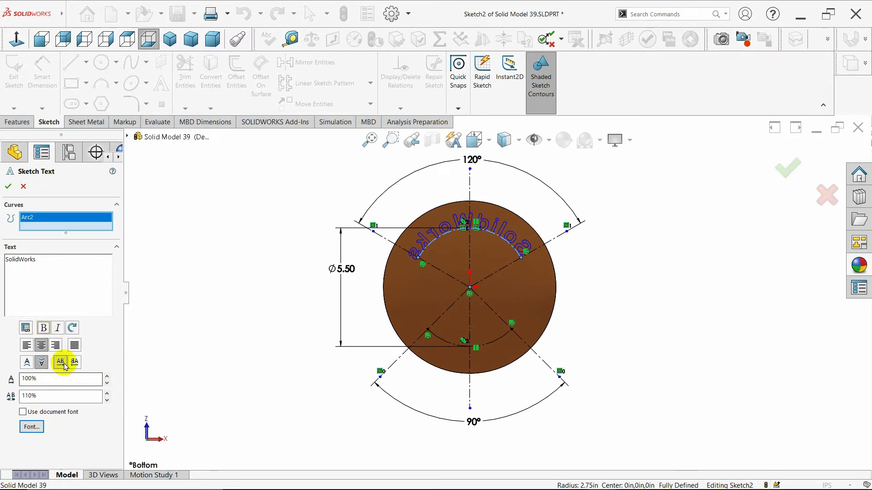
pyautogui.click(8, 186)
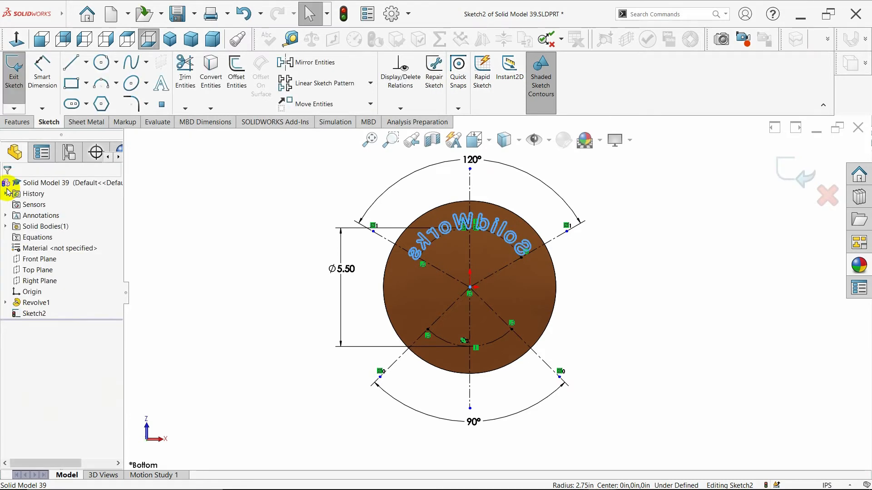
pyautogui.click(281, 254)
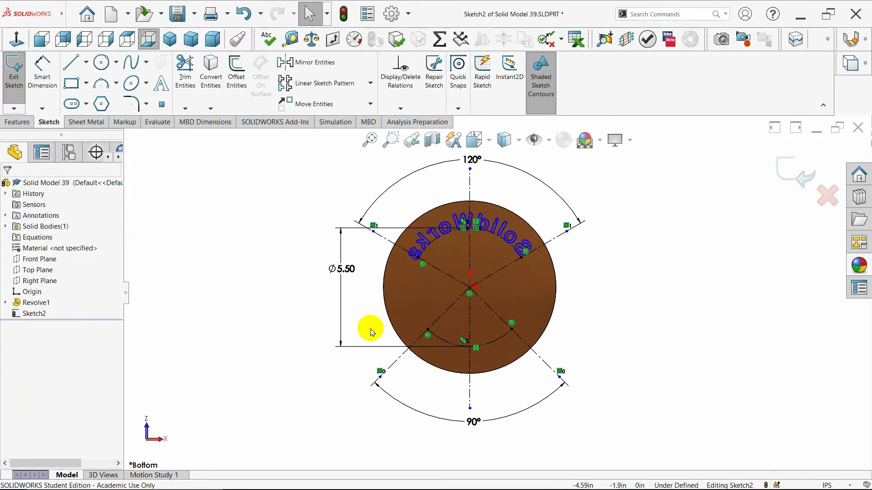
# Add the sketch text "Text" along the lower construction arc
pyautogui.click(452, 349)
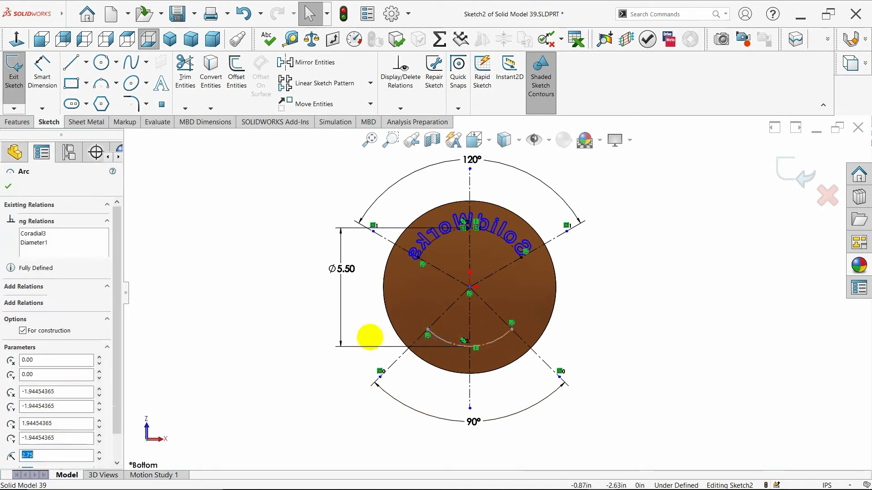
pyautogui.click(161, 83)
pyautogui.click(47, 273)
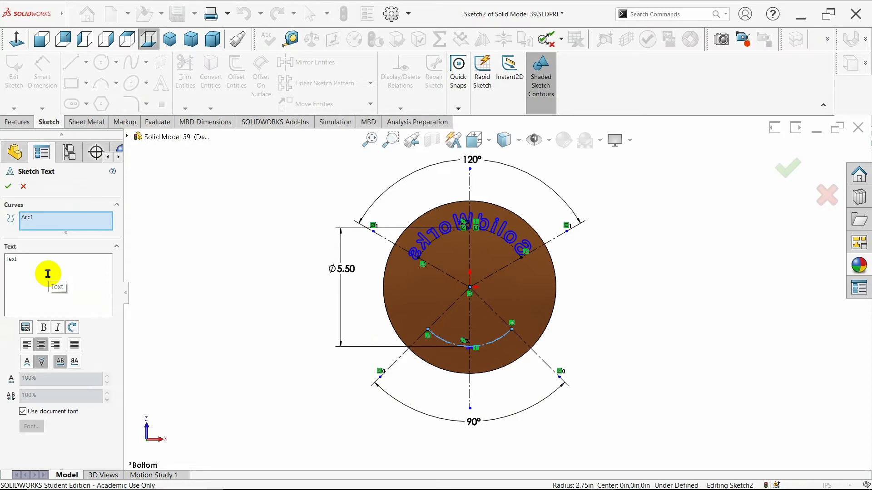
# Format the lower text in Arial Rounded MT Bold at 72 points with 110% width factor and 110% spacing, and accept it
pyautogui.click(23, 412)
pyautogui.click(28, 426)
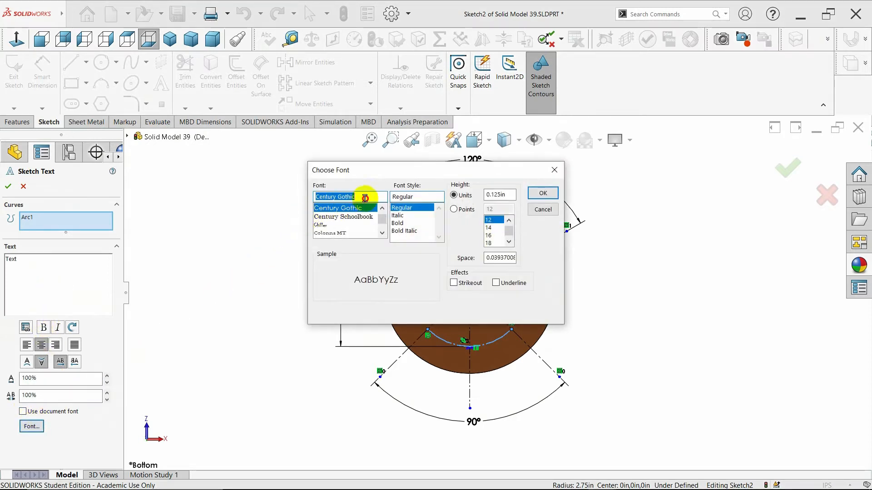
pyautogui.write('Aria')
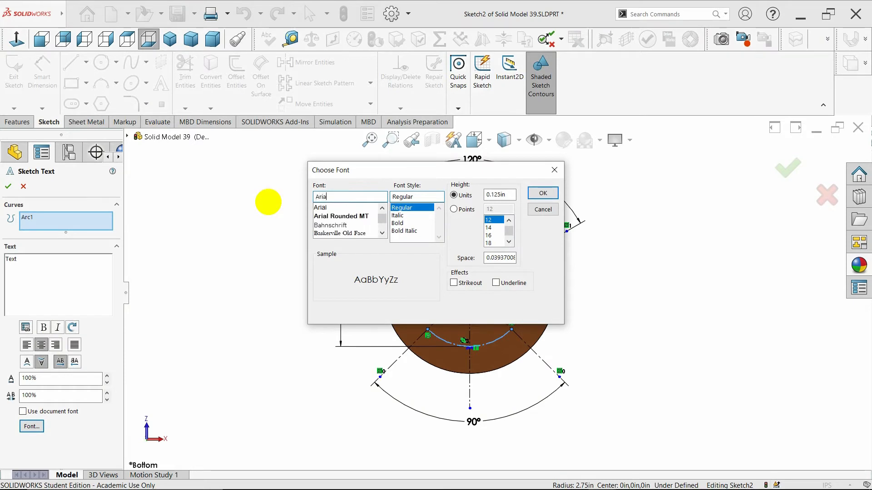
pyautogui.write('l')
pyautogui.click(341, 216)
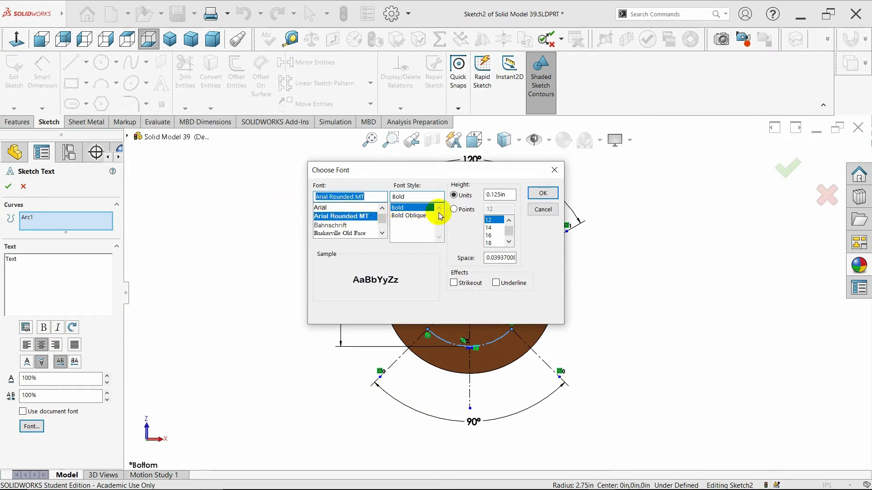
pyautogui.click(454, 209)
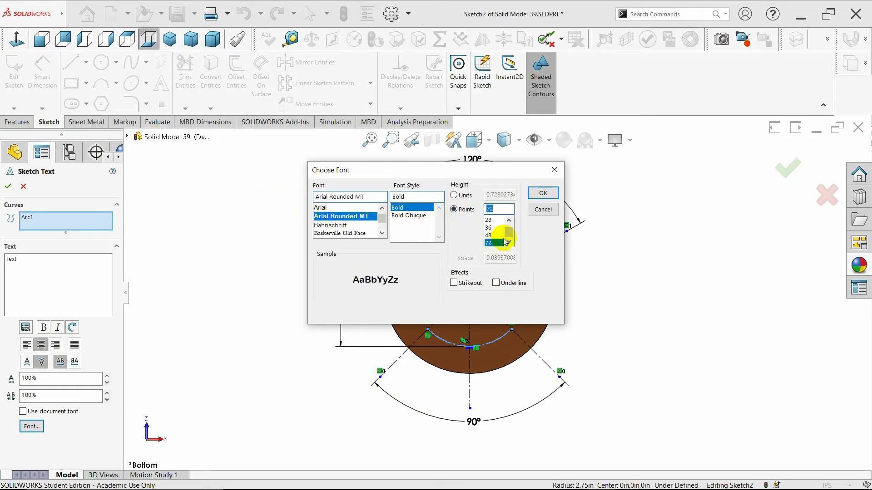
pyautogui.click(542, 193)
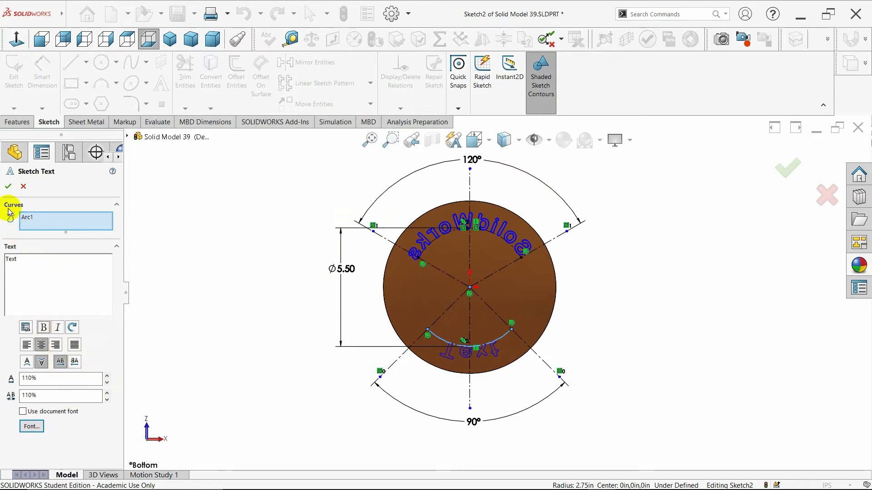
pyautogui.click(8, 187)
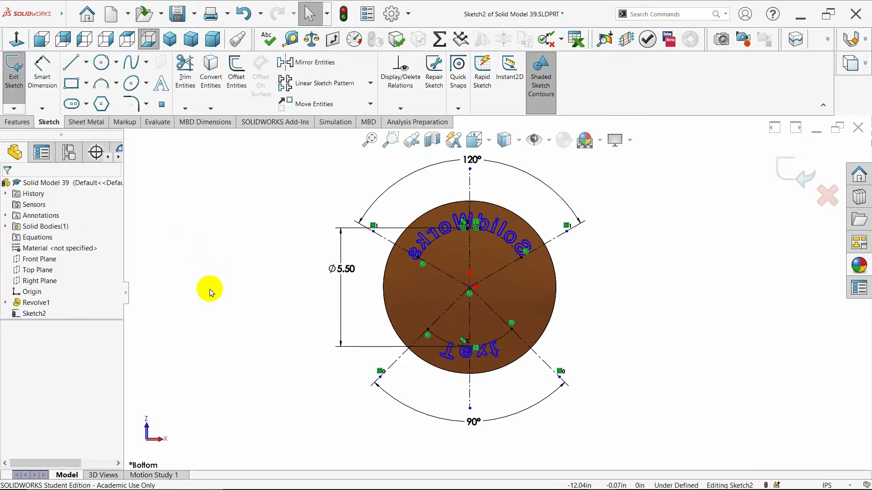
# Start a boss extrusion of the text sketch with the Offset From Surface end condition, referencing the disc's upper curved face
pyautogui.click(18, 122)
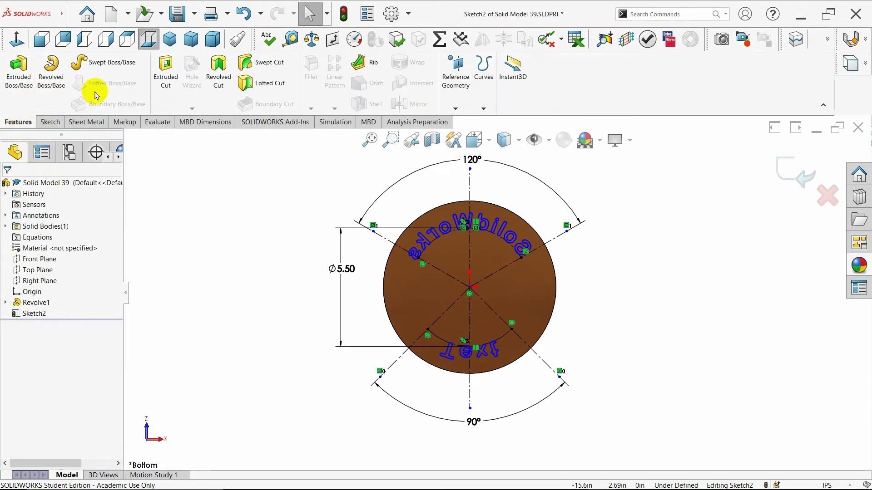
pyautogui.click(27, 84)
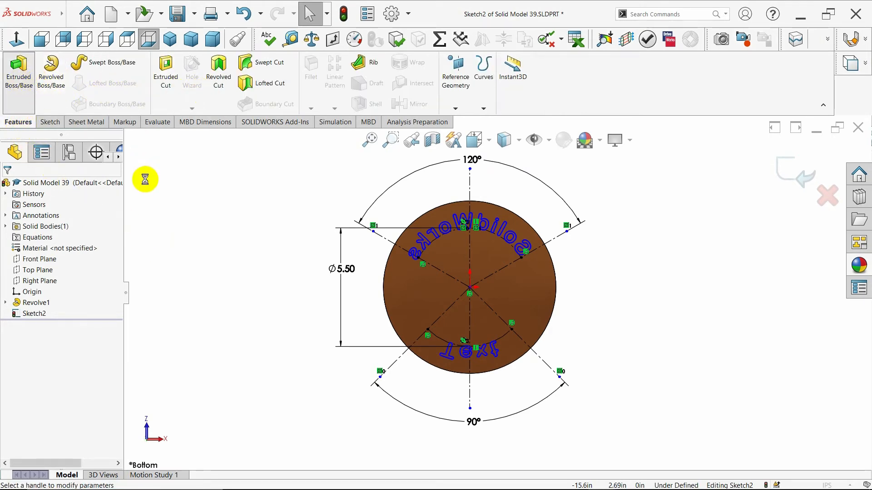
pyautogui.click(171, 42)
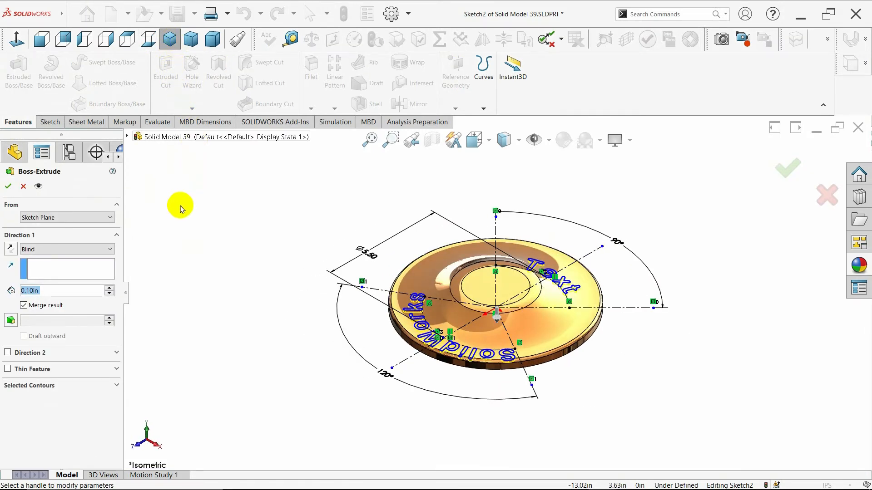
pyautogui.click(110, 249)
pyautogui.click(93, 288)
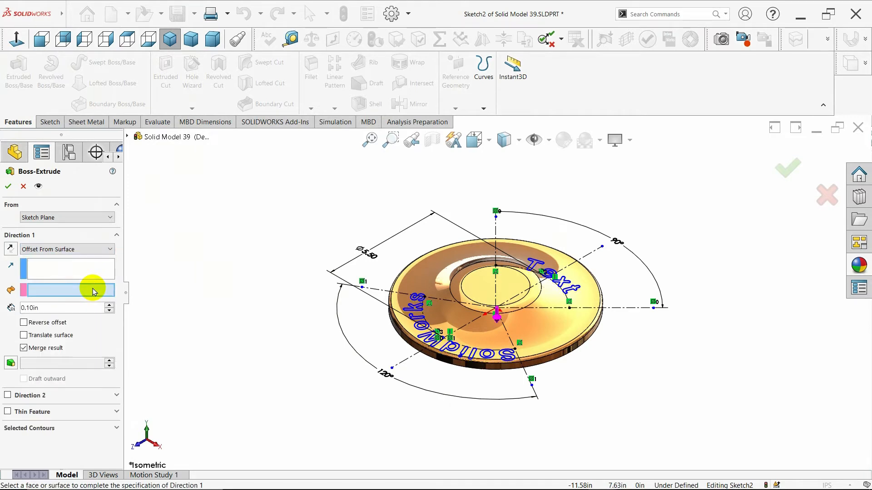
pyautogui.click(552, 329)
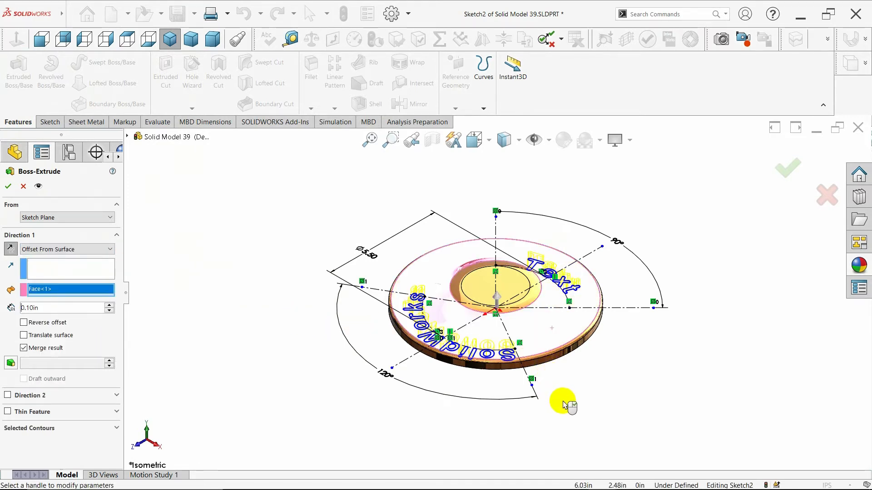
# Reverse the extrusion's offset, keep the offset distance at 0.10 in, and accept the raised text
pyautogui.moveTo(563, 405)
pyautogui.mouseDown(button='middle')
pyautogui.moveTo(560, 325)
pyautogui.moveTo(561, 403)
pyautogui.mouseUp(button='middle')
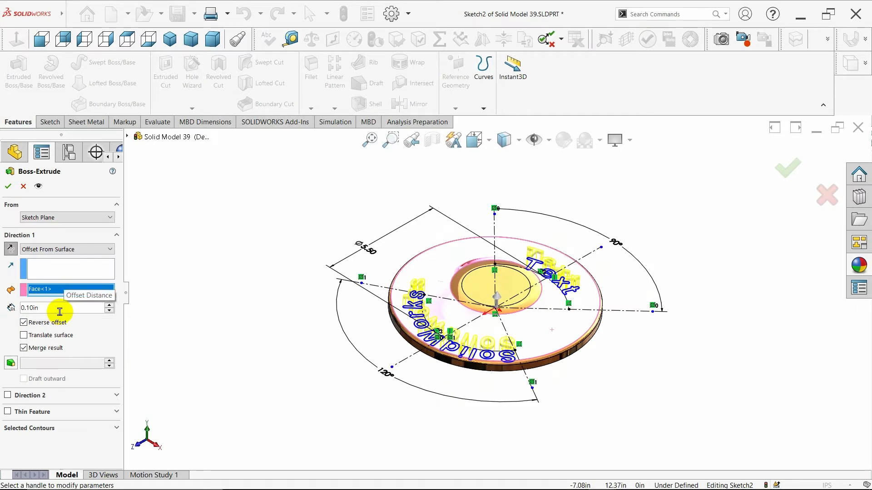
pyautogui.moveTo(62, 309); pyautogui.dragTo(4, 313)
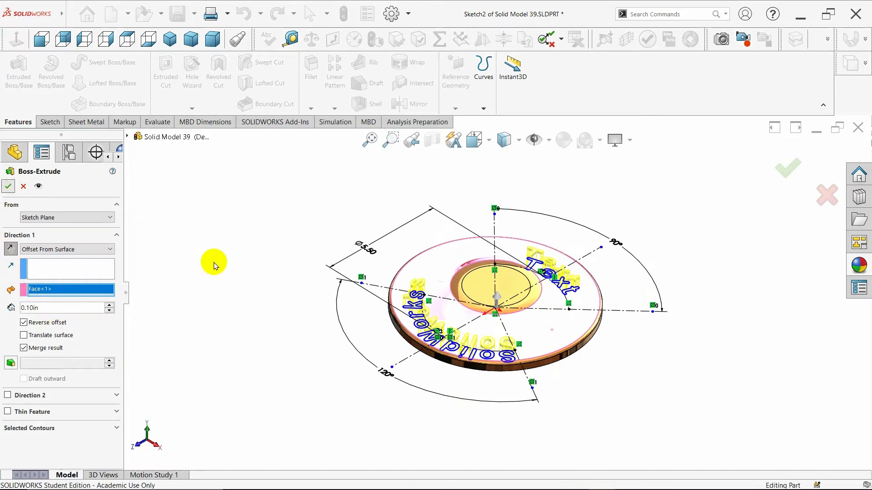
pyautogui.moveTo(229, 299); pyautogui.dragTo(228, 320, button='middle')
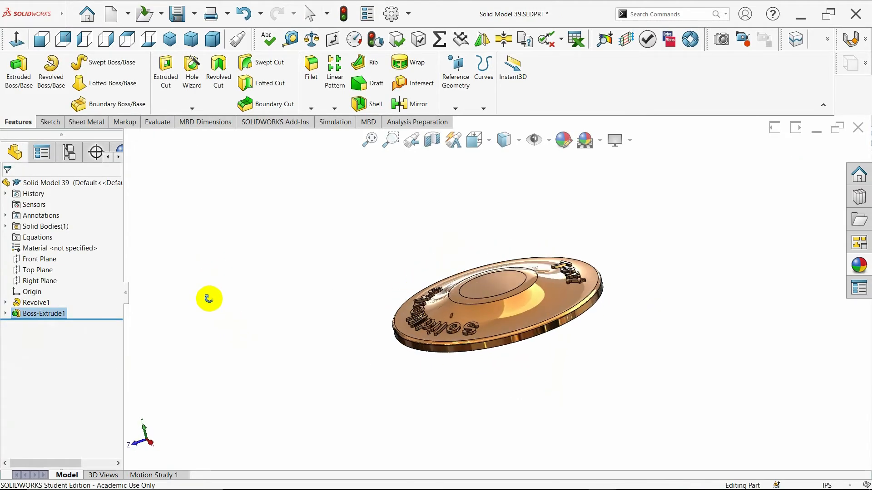
pyautogui.moveTo(203, 261); pyautogui.dragTo(398, 366, button='middle')
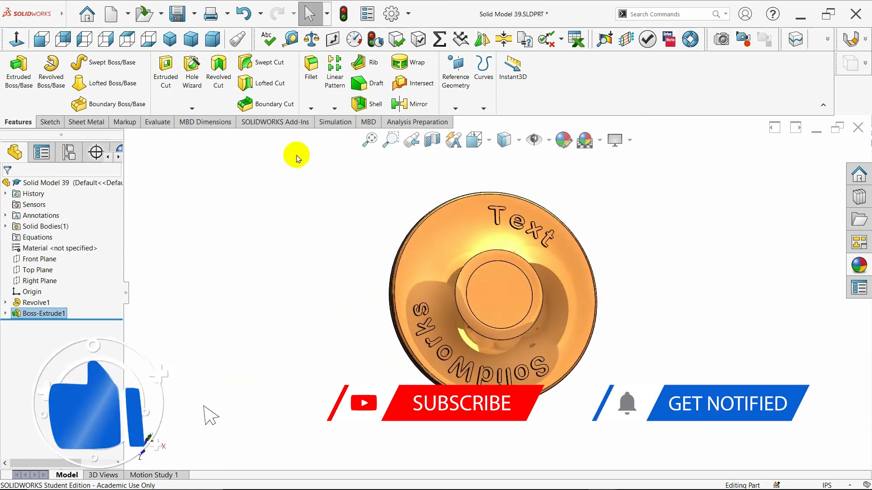
pyautogui.click(170, 41)
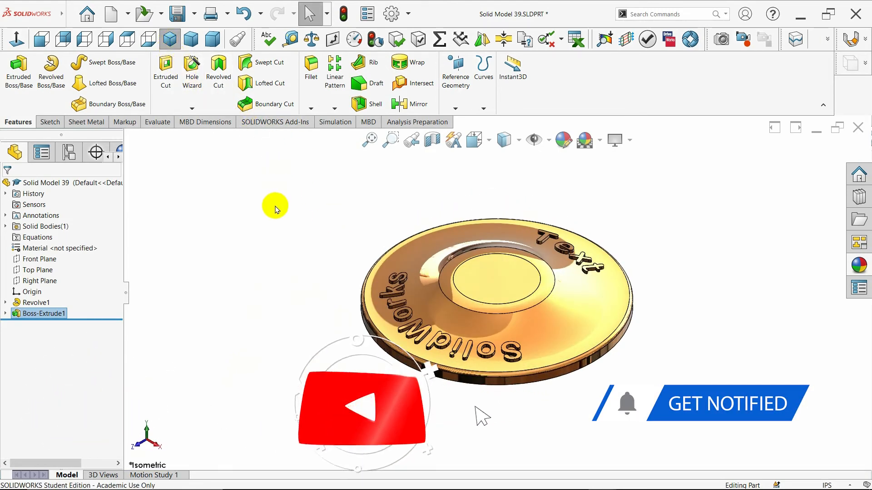
# Edit the extrusion's sketch to set the lower text "Text" to 100% width factor and 100% spacing, and accept it
pyautogui.click(6, 313)
pyautogui.click(32, 324)
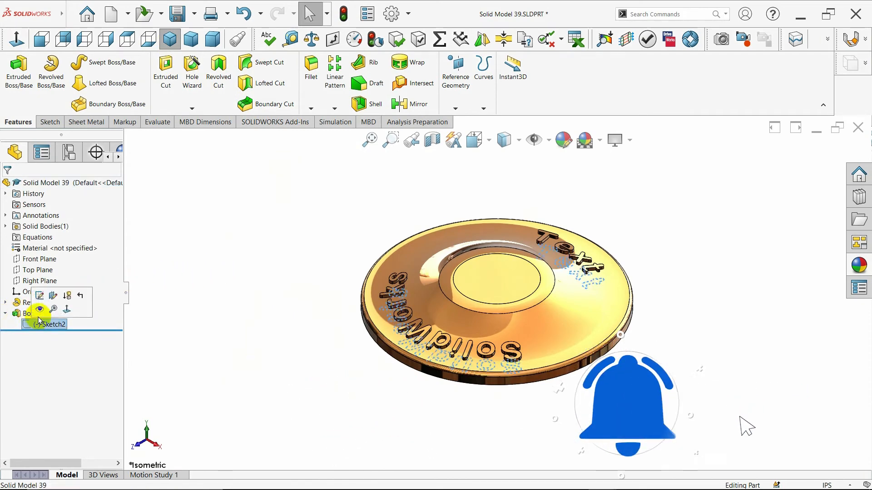
pyautogui.click(40, 298)
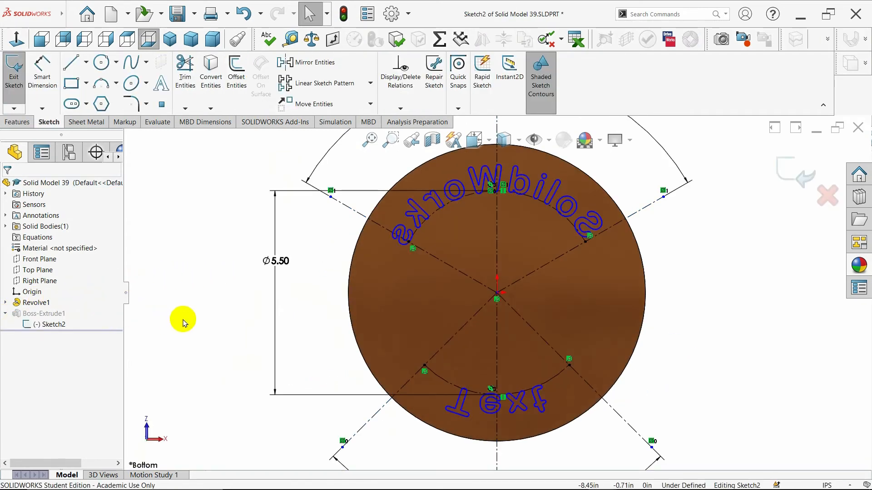
pyautogui.doubleClick(454, 412)
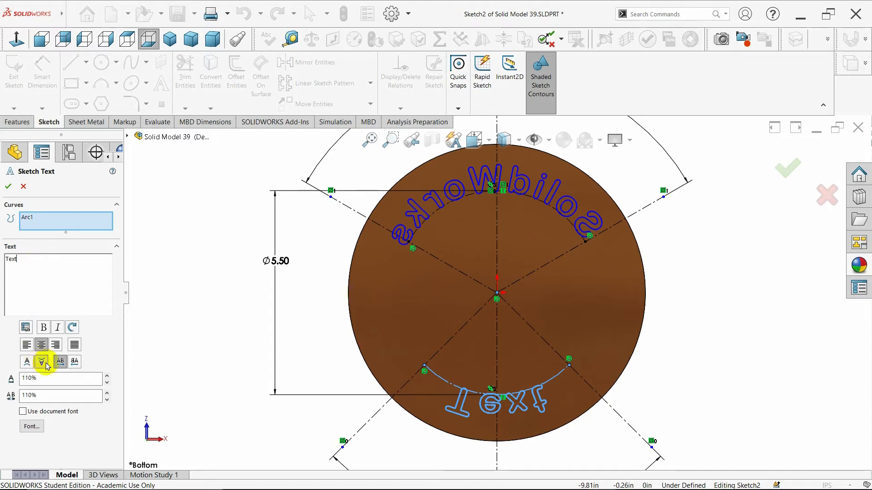
pyautogui.click(106, 400)
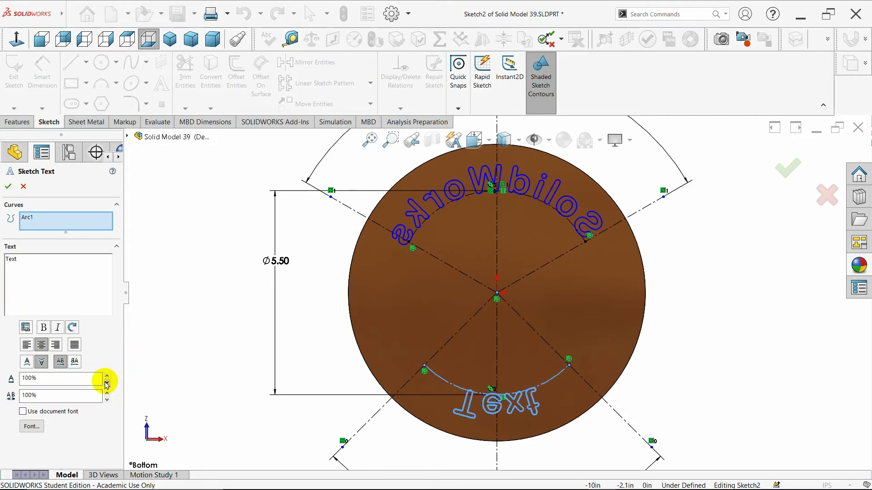
pyautogui.click(107, 377)
pyautogui.click(108, 383)
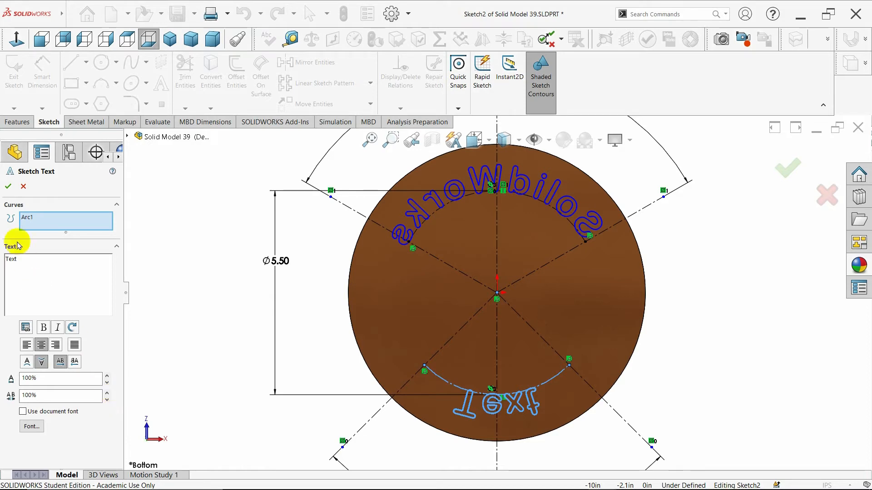
pyautogui.click(8, 189)
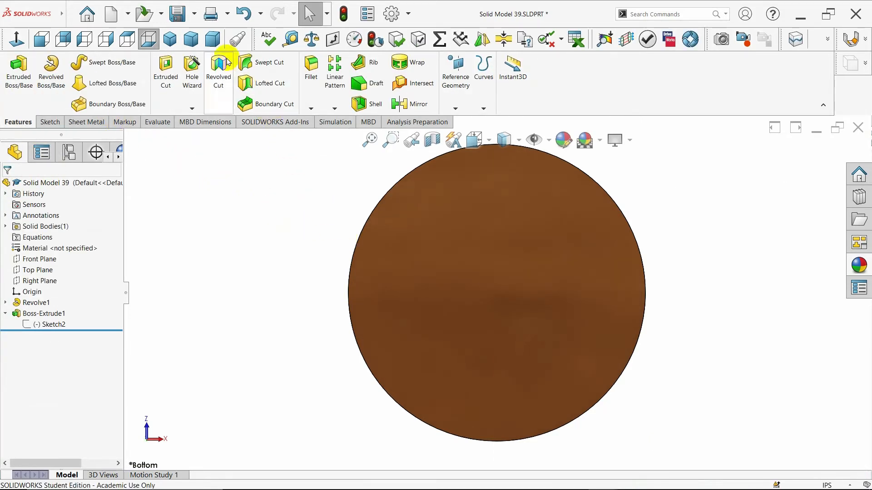
# Apply the matte iron appearance from the metal library to the extruded text feature
pyautogui.click(174, 42)
pyautogui.moveTo(286, 213); pyautogui.dragTo(289, 283, button='middle')
pyautogui.moveTo(640, 271); pyautogui.dragTo(686, 236, button='middle')
pyautogui.click(310, 14)
pyautogui.click(170, 39)
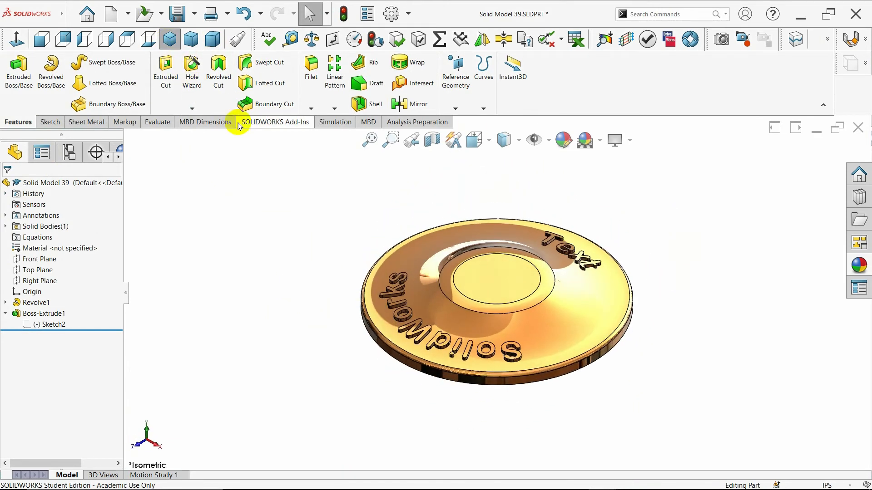
pyautogui.click(45, 314)
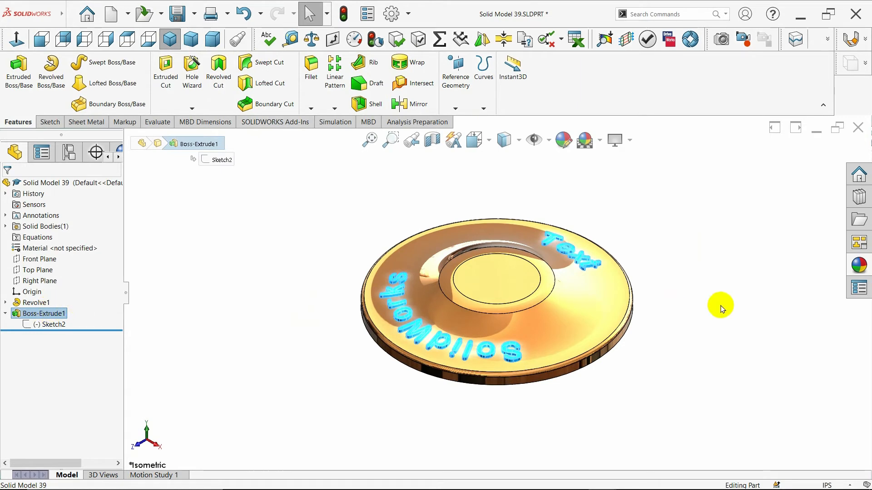
pyautogui.click(856, 268)
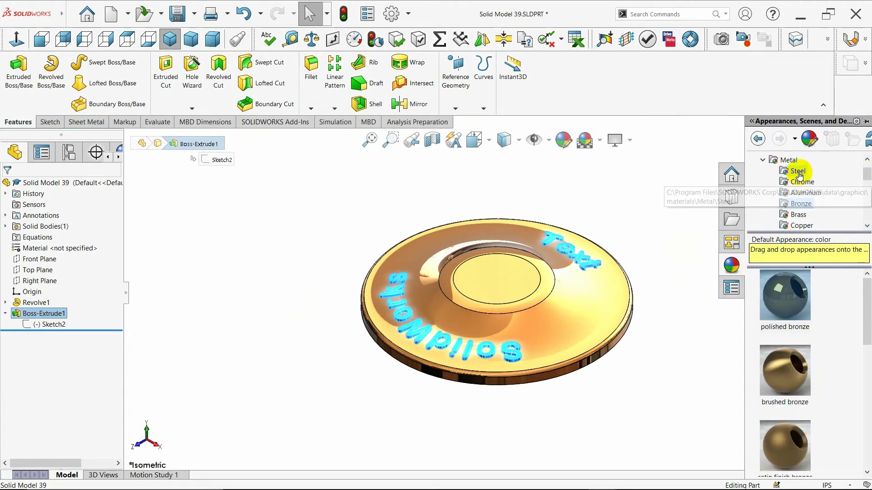
pyautogui.scroll(2, 797, 207)
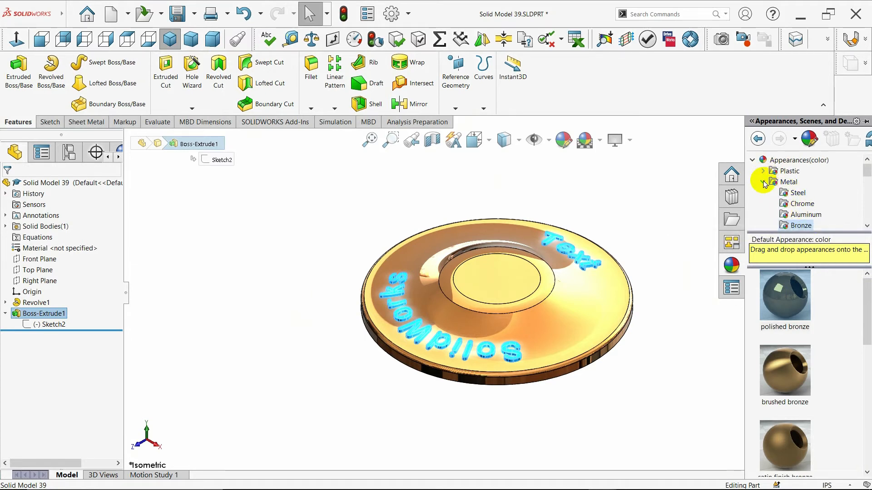
pyautogui.scroll(-3, 795, 191)
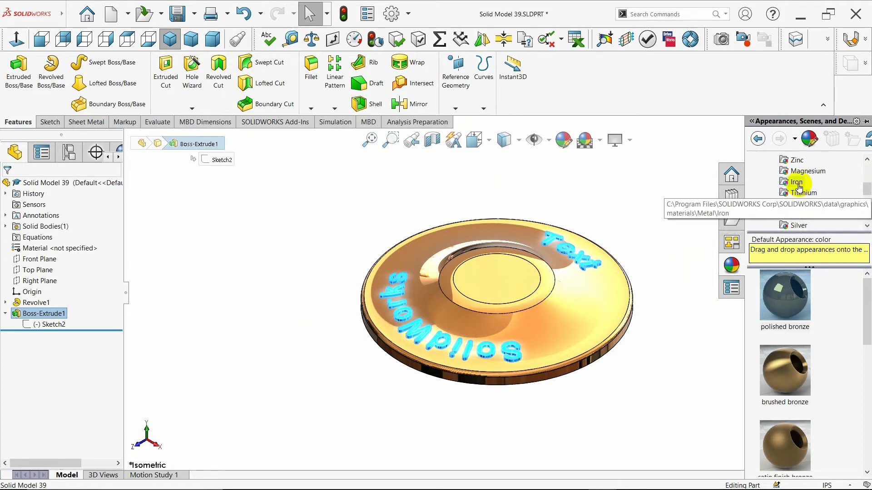
pyautogui.click(797, 183)
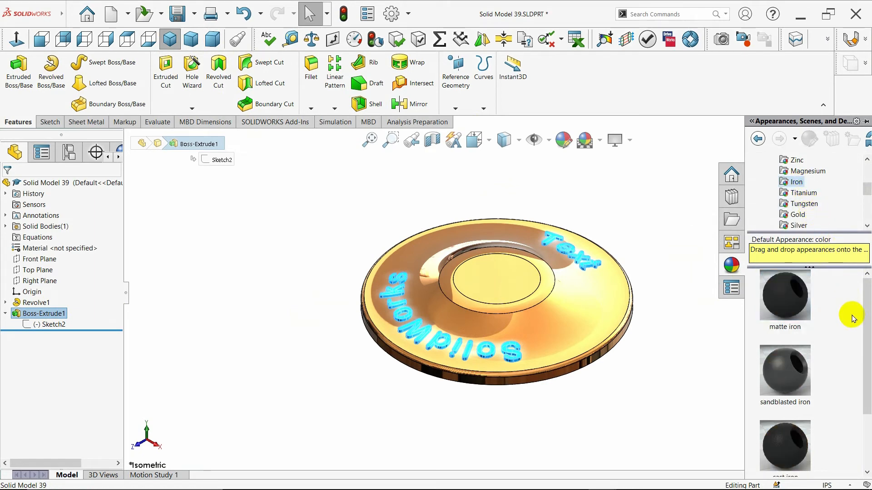
pyautogui.click(790, 298)
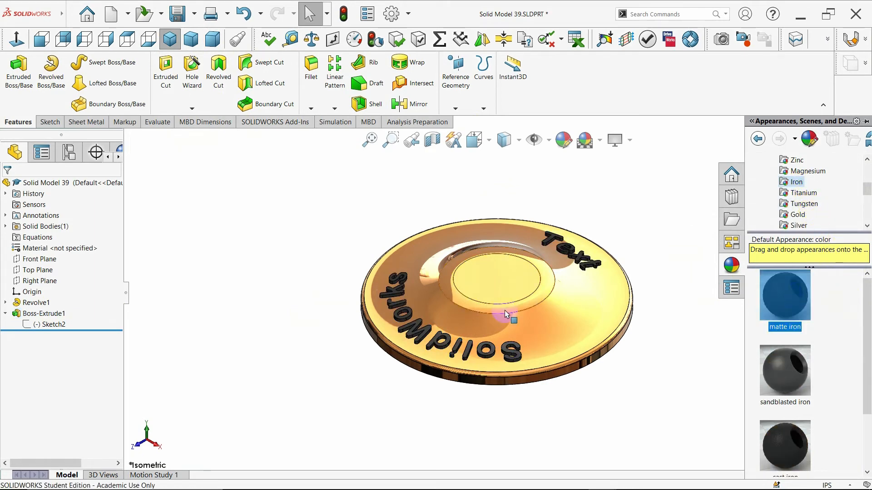
# Apply the brushed bronze appearance to the revolved disc feature
pyautogui.moveTo(306, 241); pyautogui.dragTo(303, 145, button='middle')
pyautogui.click(170, 39)
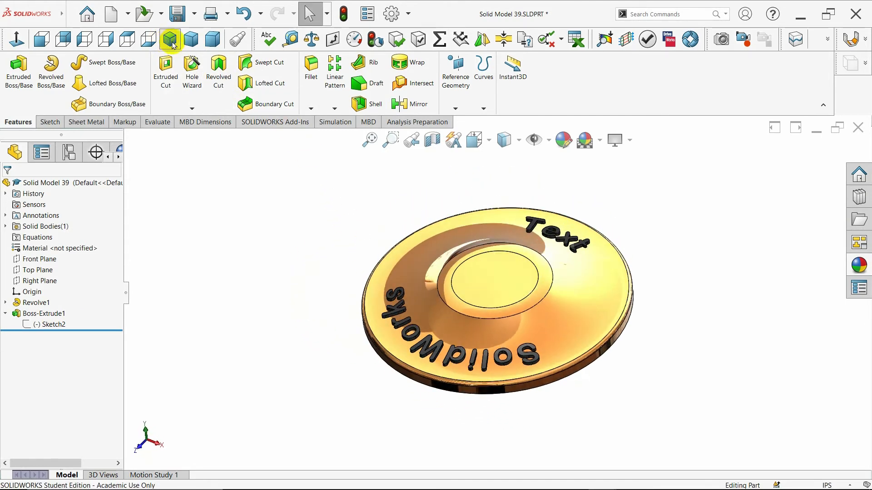
pyautogui.click(37, 303)
pyautogui.click(859, 266)
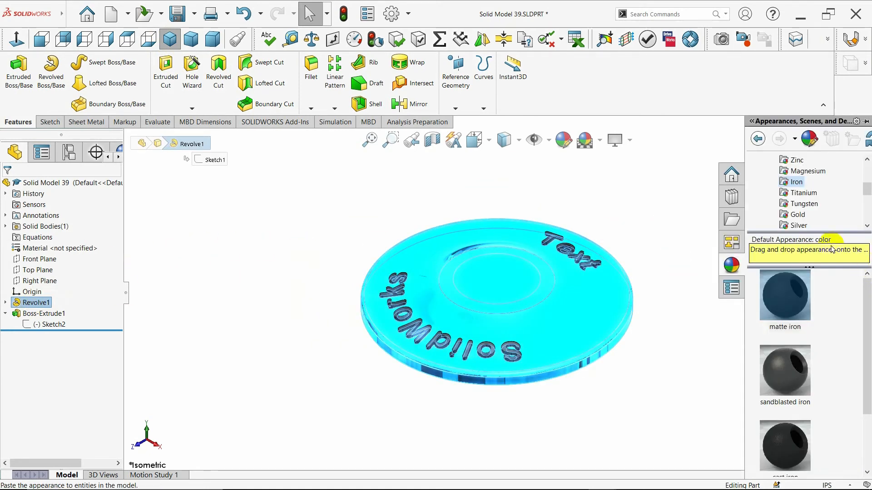
pyautogui.scroll(2, 803, 210)
pyautogui.click(802, 172)
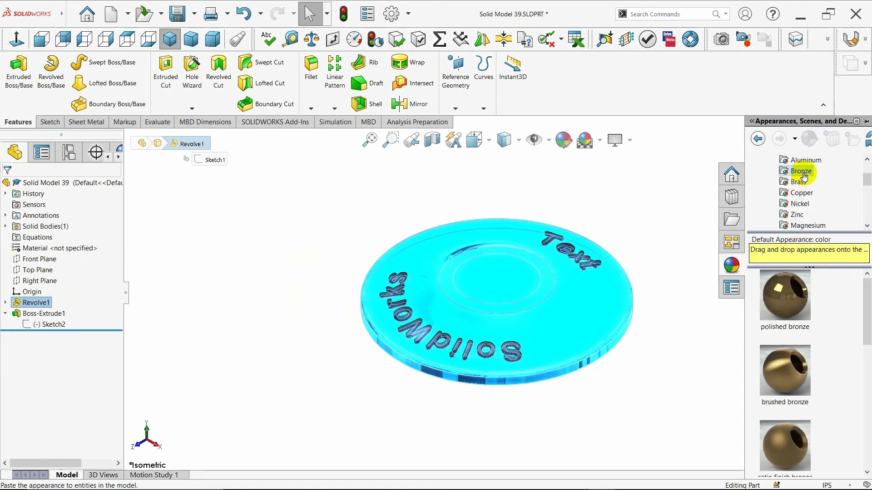
pyautogui.moveTo(861, 307); pyautogui.dragTo(862, 323)
pyautogui.click(767, 324)
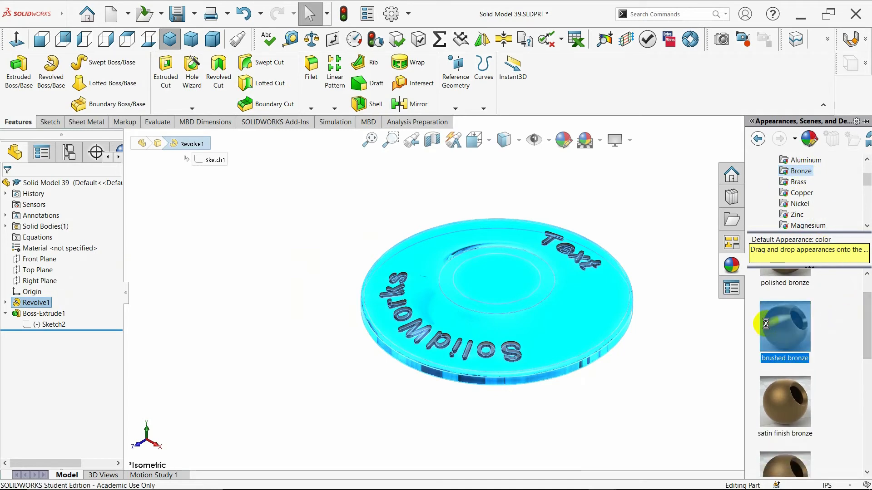
pyautogui.moveTo(233, 237)
pyautogui.mouseDown(button='middle')
pyautogui.moveTo(273, 287)
pyautogui.moveTo(237, 302)
pyautogui.moveTo(224, 273)
pyautogui.moveTo(253, 269)
pyautogui.mouseUp(button='middle')
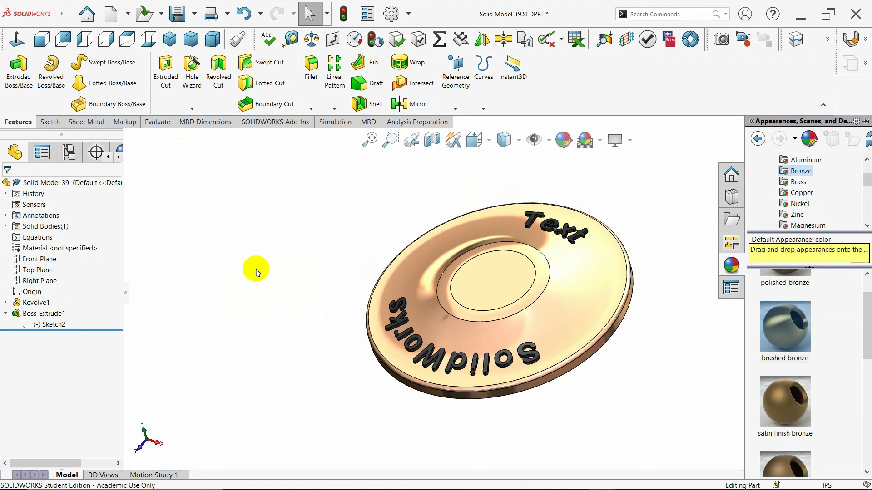
# Change the revolved disc's appearance to satin finish bronze
pyautogui.click(785, 409)
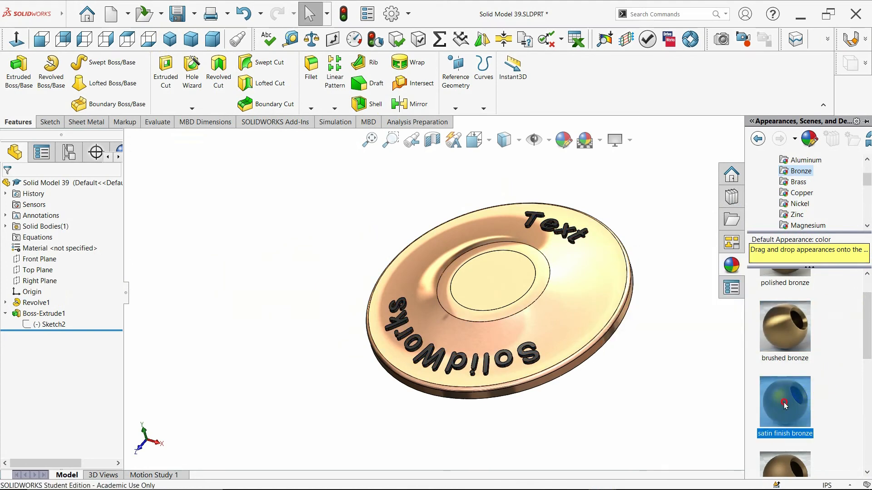
pyautogui.click(20, 302)
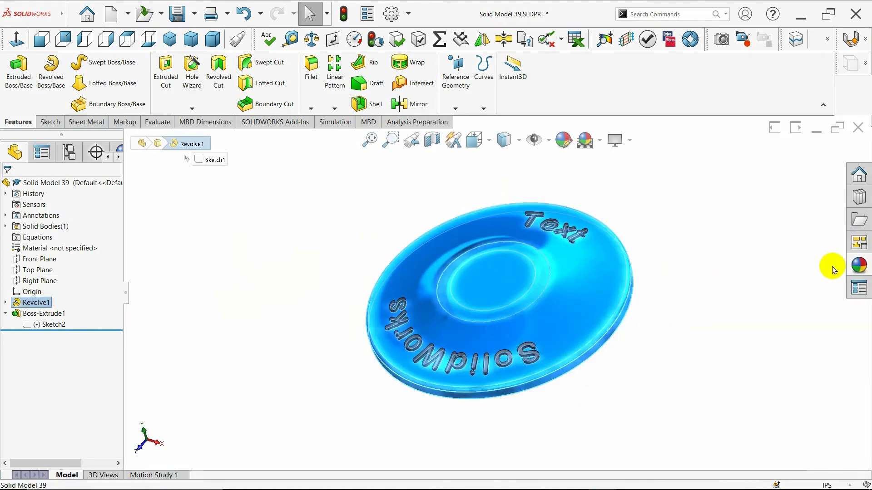
pyautogui.click(786, 393)
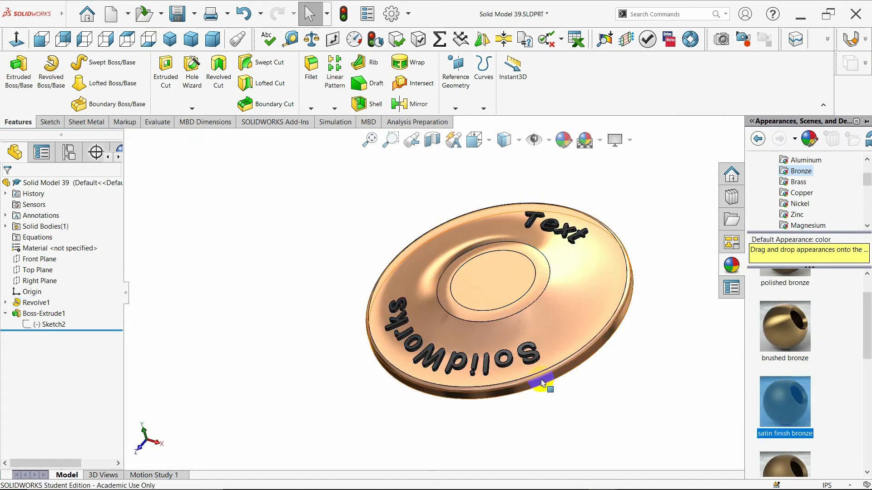
pyautogui.moveTo(547, 381); pyautogui.dragTo(590, 361, button='middle')
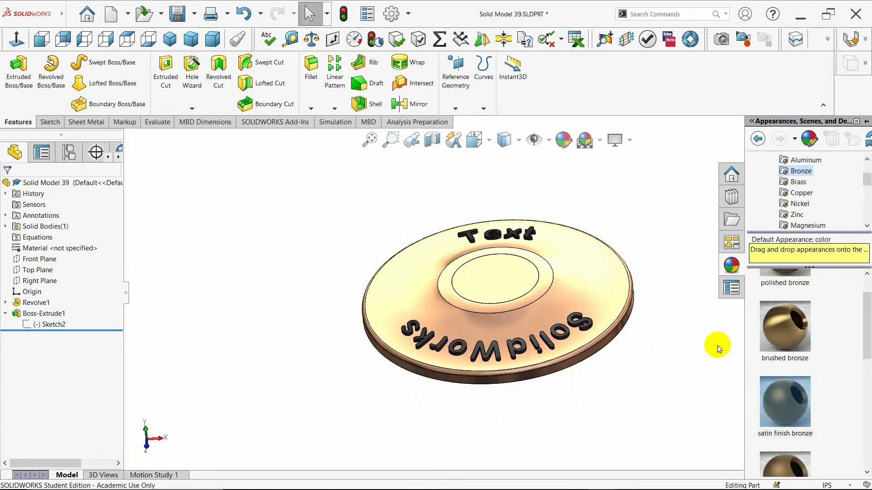
# Give the revolved disc feature the matte bronze appearance
pyautogui.moveTo(865, 328); pyautogui.dragTo(865, 366)
pyautogui.click(782, 364)
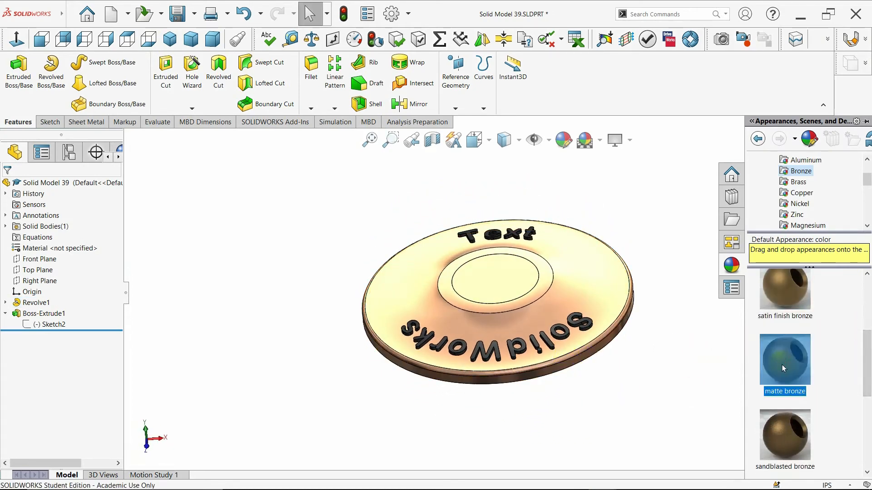
pyautogui.click(36, 303)
pyautogui.click(860, 266)
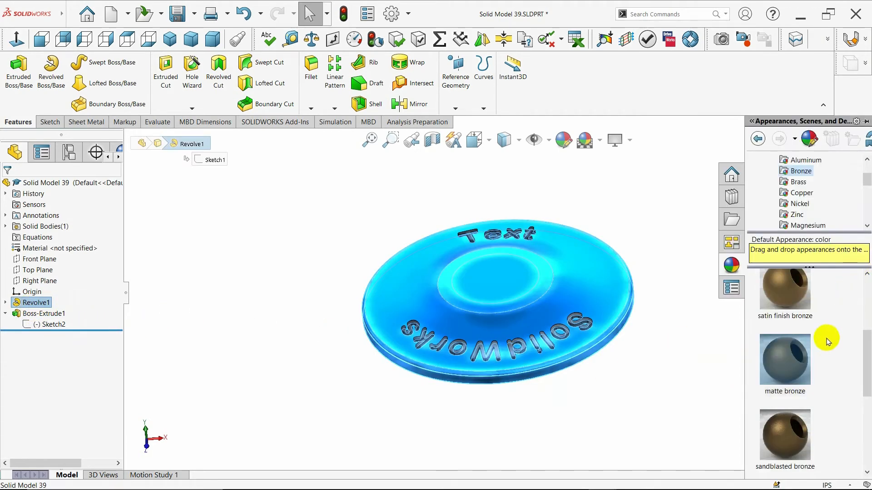
pyautogui.doubleClick(792, 363)
pyautogui.moveTo(659, 376); pyautogui.dragTo(647, 427, button='middle')
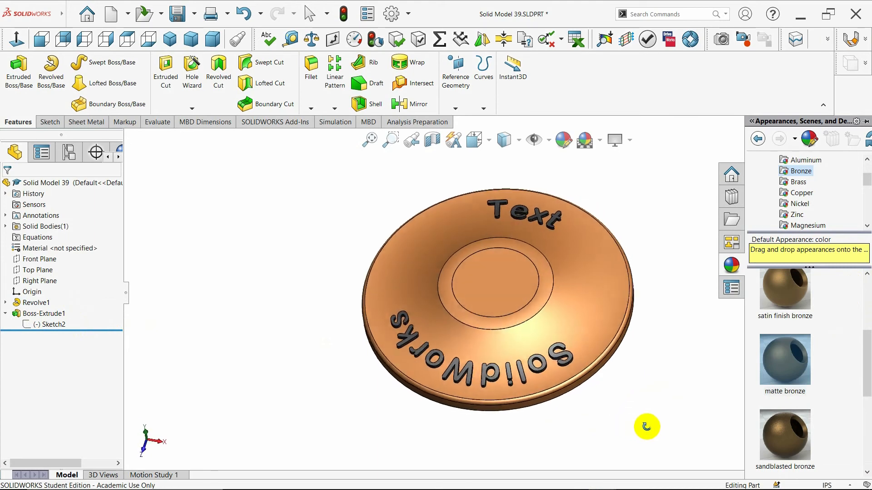
# Change the revolved disc feature's appearance to polished bronze
pyautogui.hotkey('ctrl', '7')
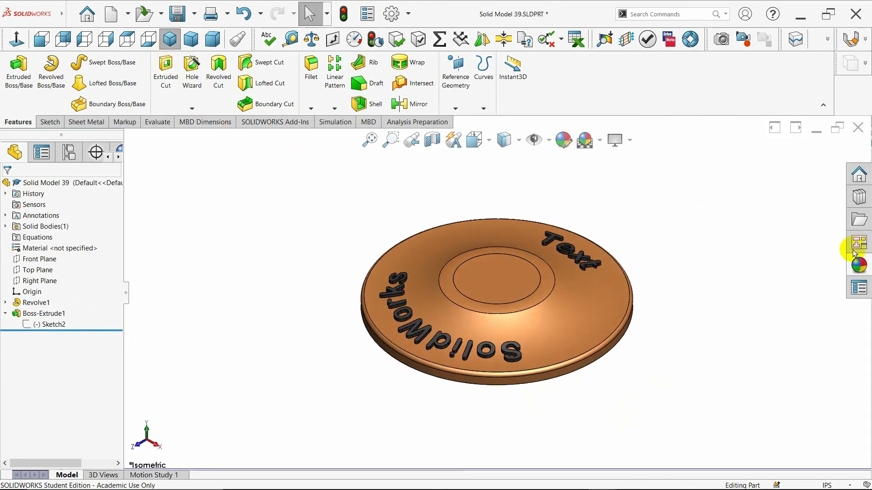
pyautogui.click(20, 302)
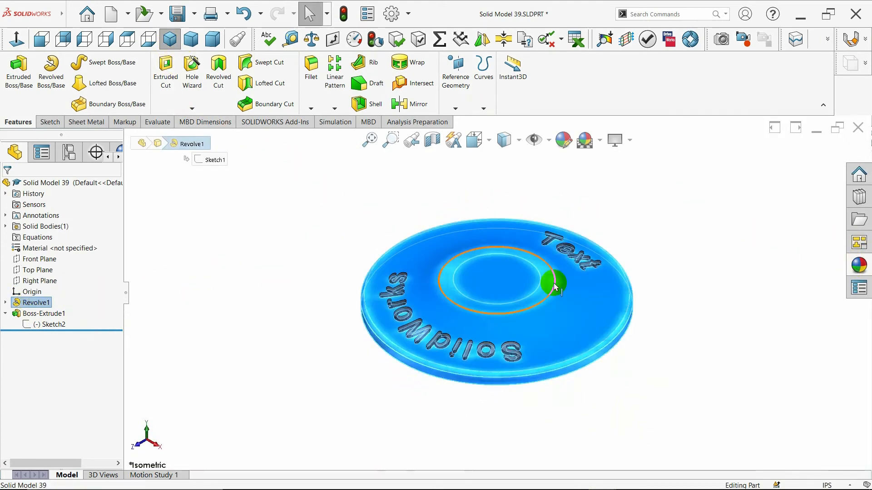
pyautogui.click(858, 267)
pyautogui.scroll(3, 866, 281)
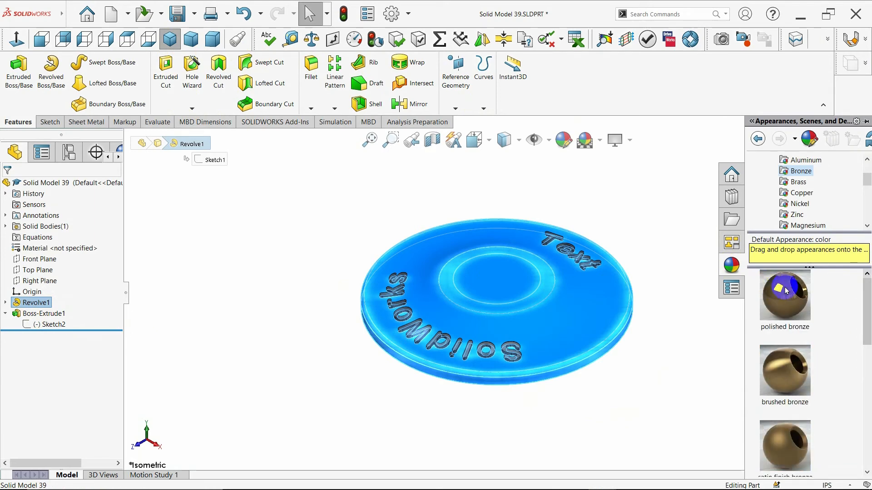
pyautogui.click(787, 291)
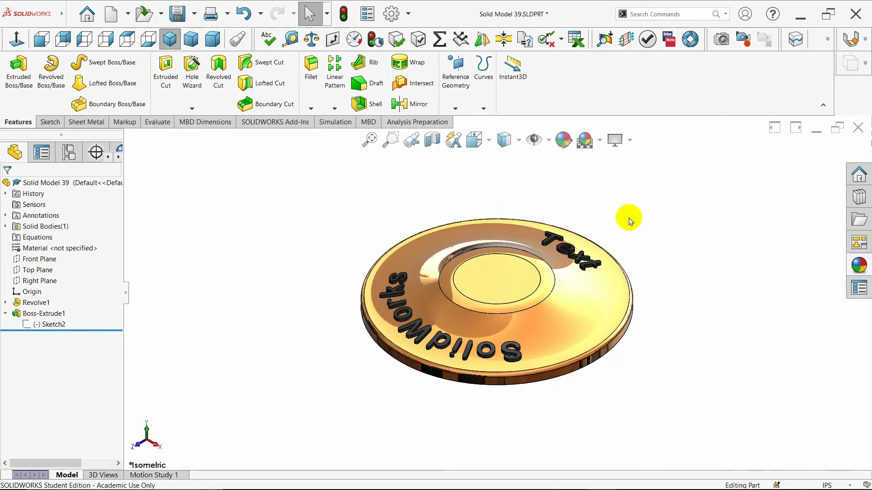
# Fillet the outer circular edge of the disc's underside with a 0.10 in radius
pyautogui.moveTo(652, 354); pyautogui.dragTo(291, 155, button='middle')
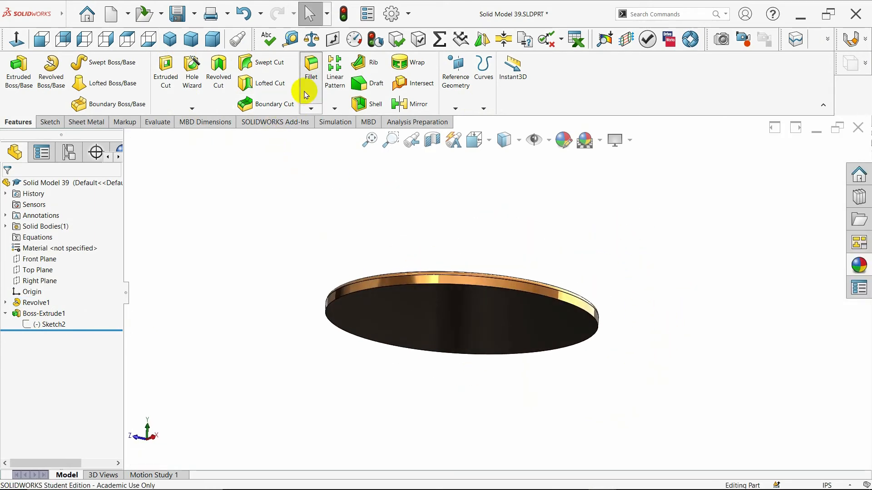
pyautogui.click(311, 73)
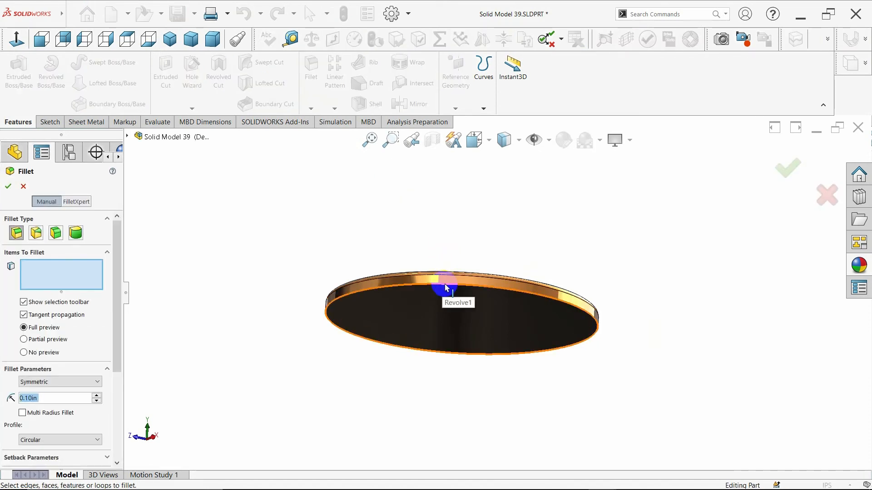
pyautogui.click(445, 288)
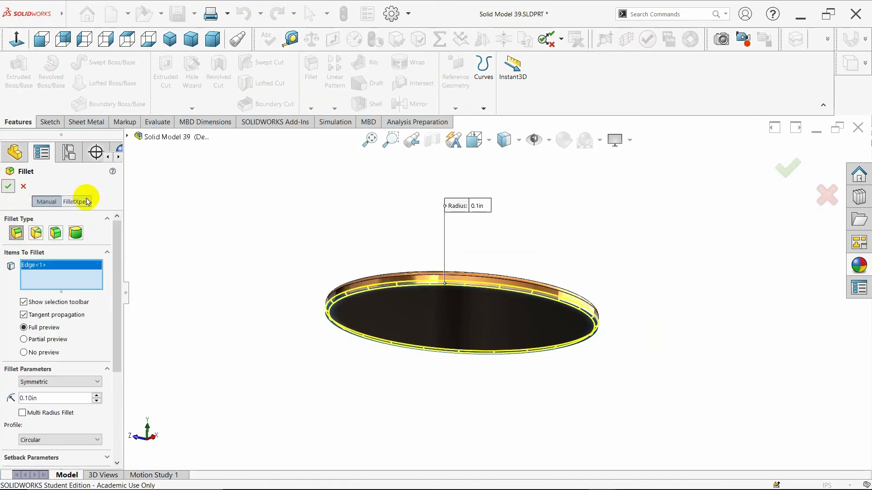
pyautogui.press('Return')
pyautogui.moveTo(306, 200); pyautogui.dragTo(280, 257, button='middle')
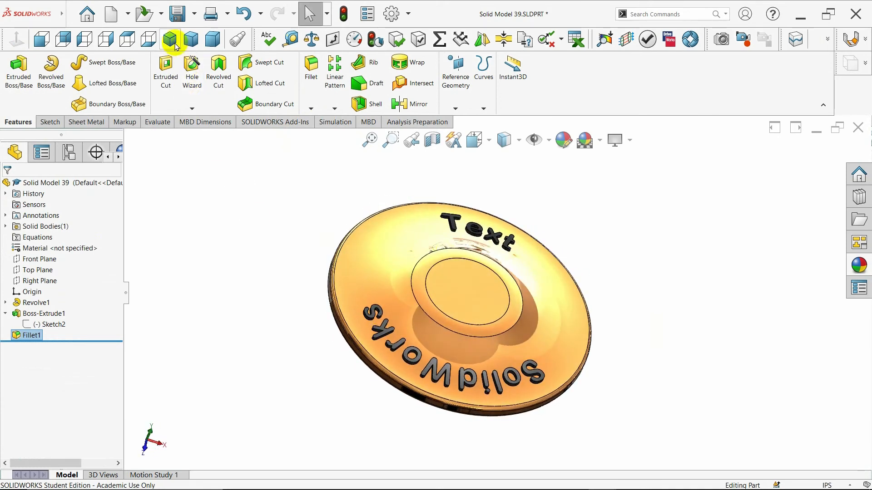
# Inspect the disc's cross-section parallel to the Front Plane with the cut offset to 1.20 in, and close the section without keeping it
pyautogui.click(170, 39)
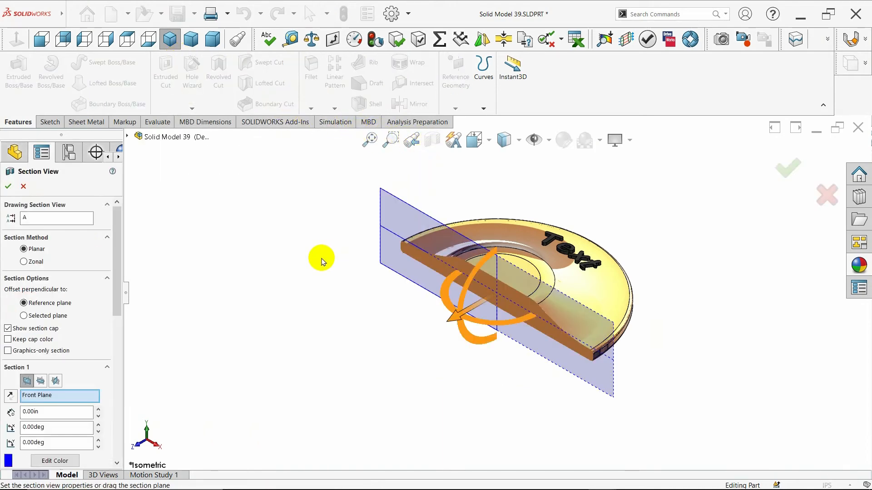
pyautogui.moveTo(443, 320)
pyautogui.mouseDown()
pyautogui.moveTo(356, 357)
pyautogui.moveTo(414, 316)
pyautogui.moveTo(471, 307)
pyautogui.moveTo(430, 326)
pyautogui.mouseUp()
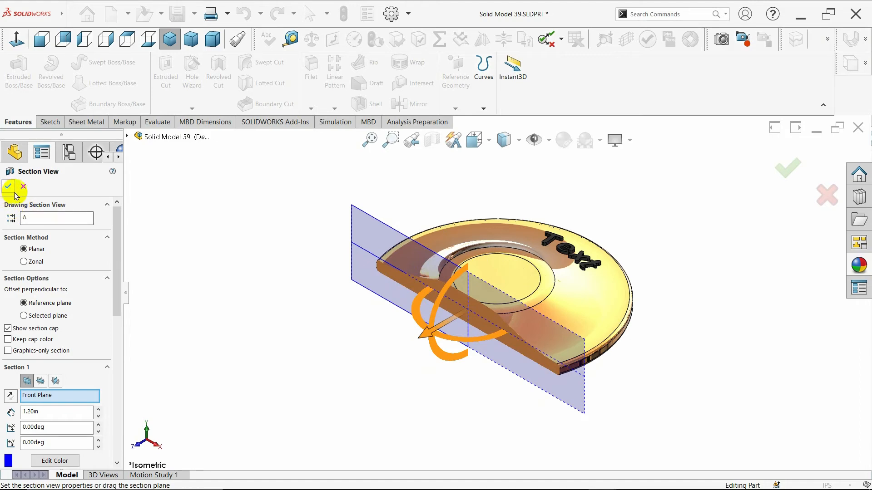
pyautogui.click(23, 186)
# Start a sketch on the hub's flat top face and draw a circle about 1.39 in in diameter centred on the origin
pyautogui.click(484, 284)
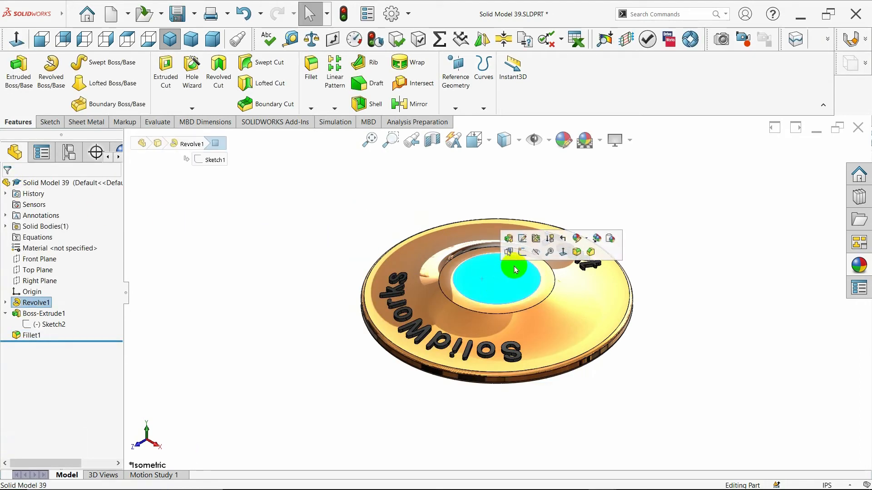
pyautogui.click(514, 254)
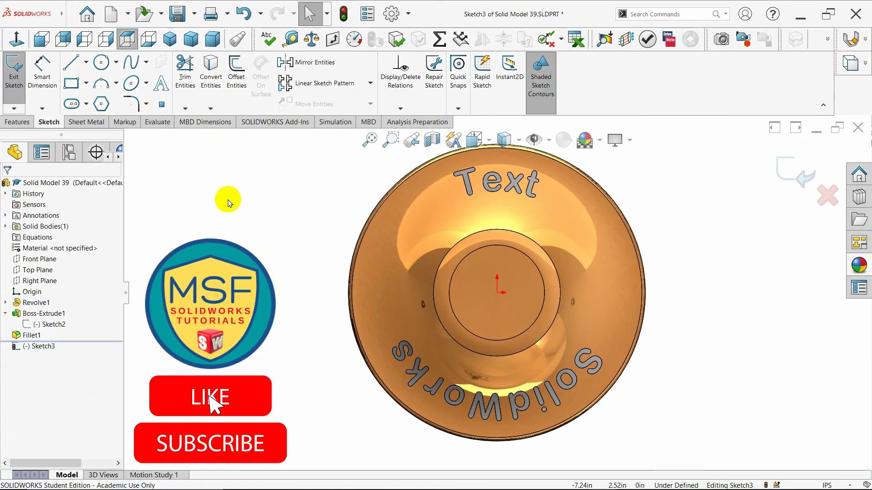
pyautogui.click(101, 62)
pyautogui.click(498, 293)
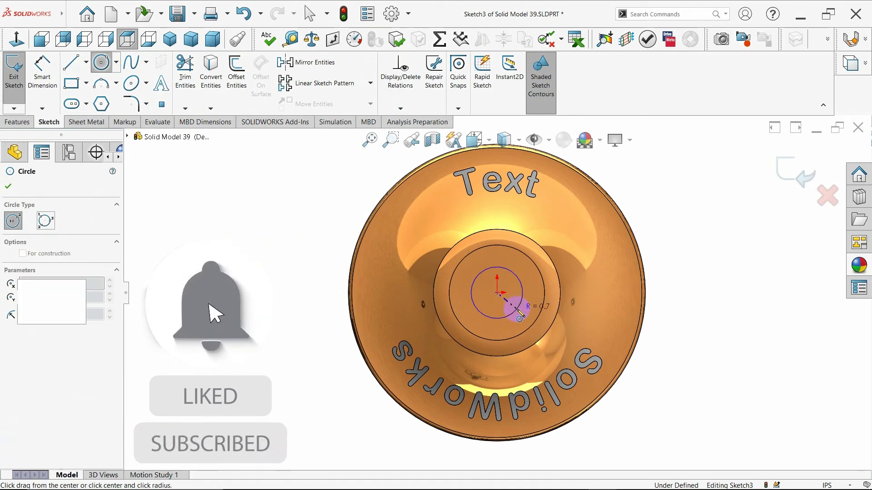
pyautogui.click(515, 311)
# Dimension the hub circle with a diameter of 1 in
pyautogui.click(41, 94)
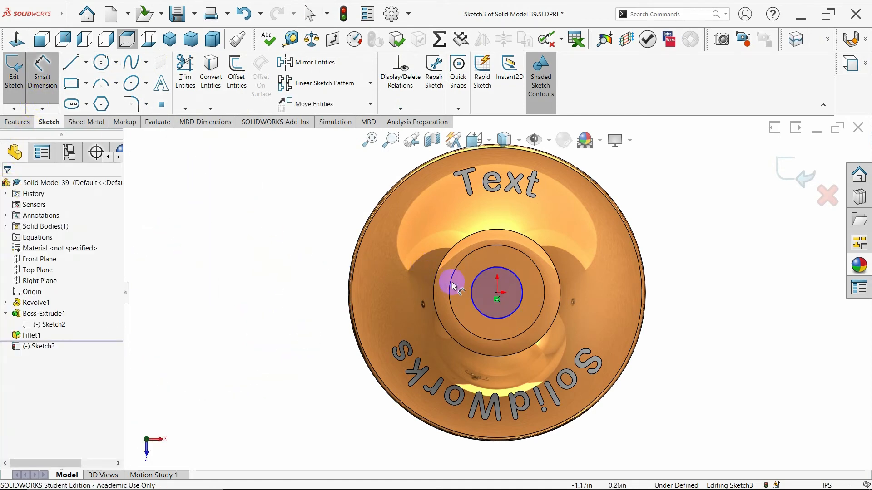
pyautogui.click(472, 297)
pyautogui.click(284, 303)
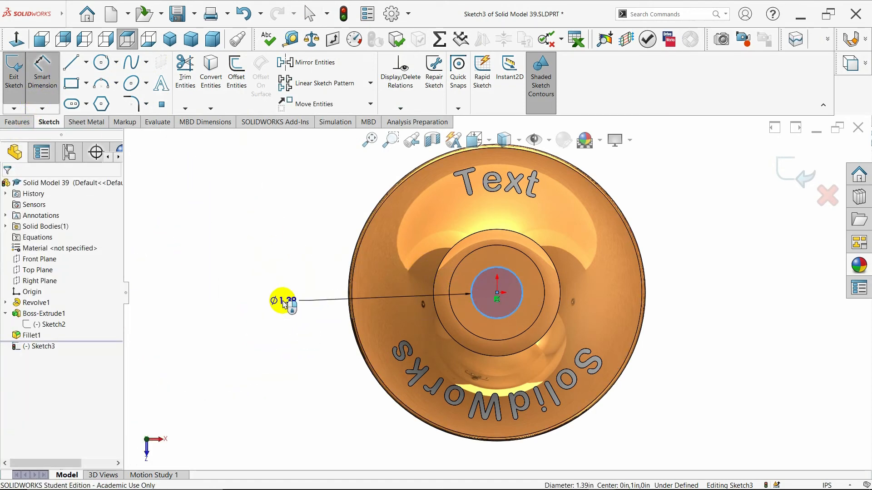
pyautogui.press('BackSpace')
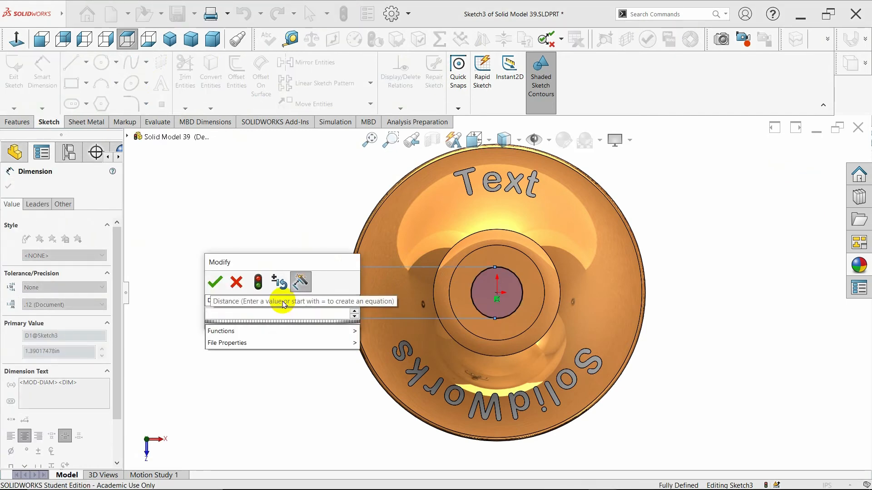
pyautogui.write('1')
pyautogui.press('Return')
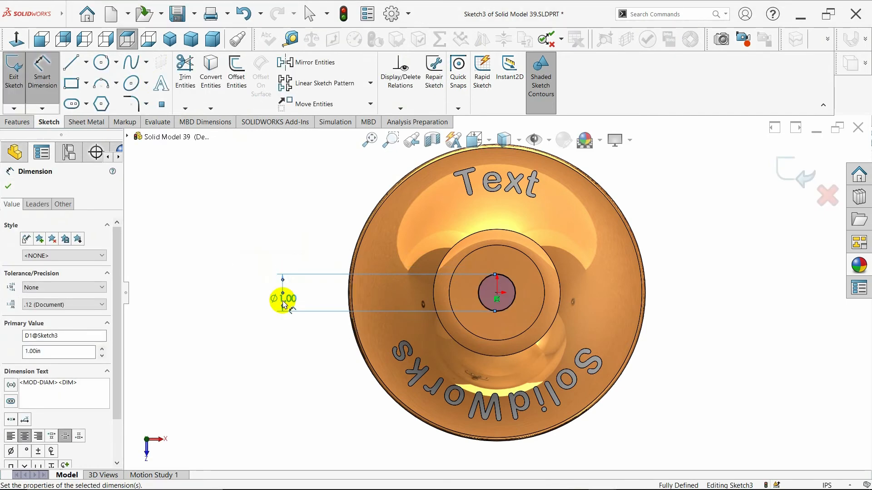
pyautogui.click(8, 186)
# Cut-extrude the circle all the way through the disc to form the centre hole
pyautogui.click(17, 121)
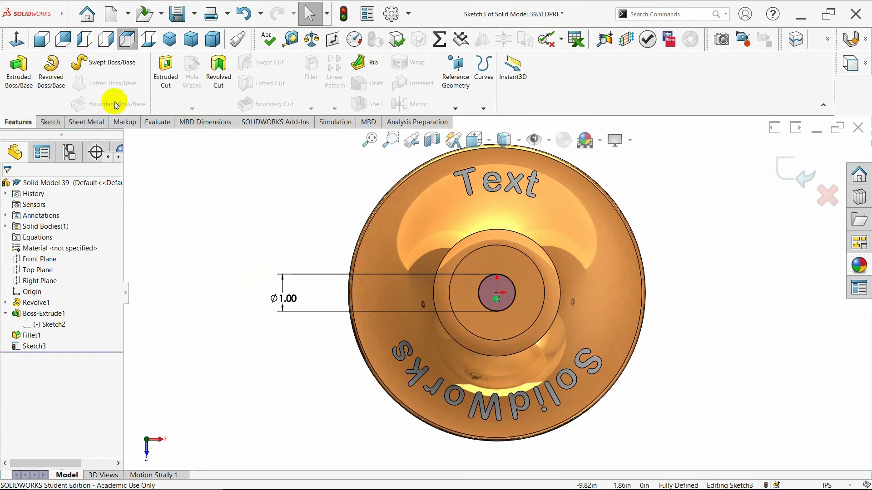
pyautogui.click(170, 94)
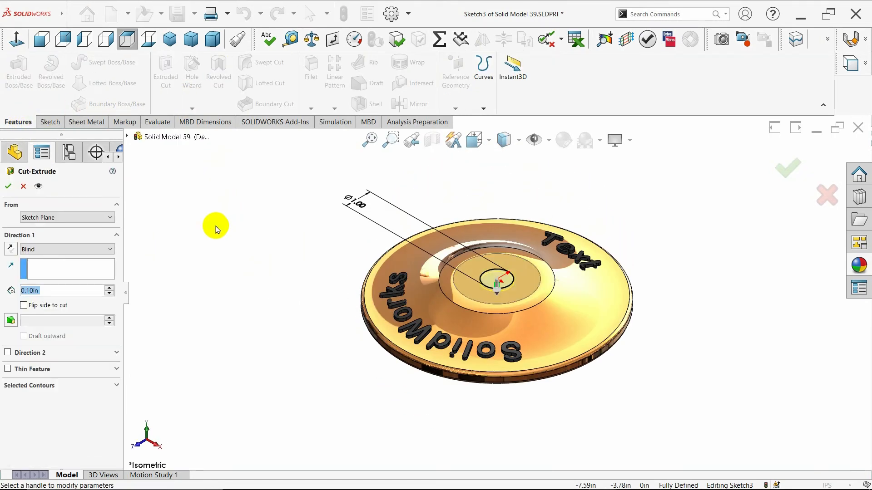
pyautogui.click(56, 250)
pyautogui.click(53, 257)
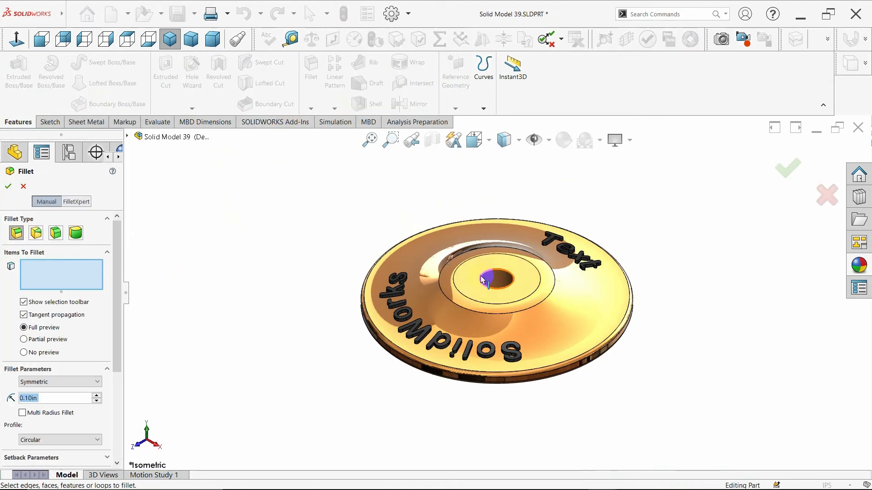
# Fillet the upper and lower edges of the centre hole with a 0.10 in radius
pyautogui.moveTo(433, 406); pyautogui.dragTo(470, 304, button='middle')
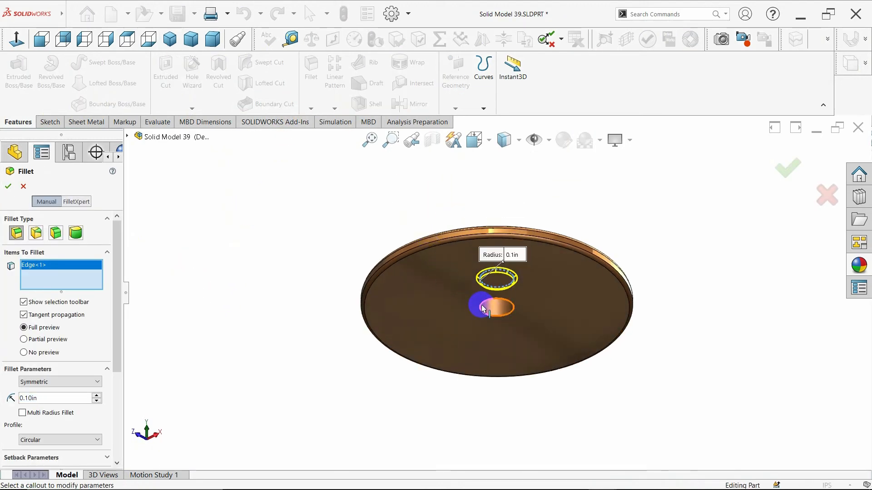
pyautogui.click(483, 309)
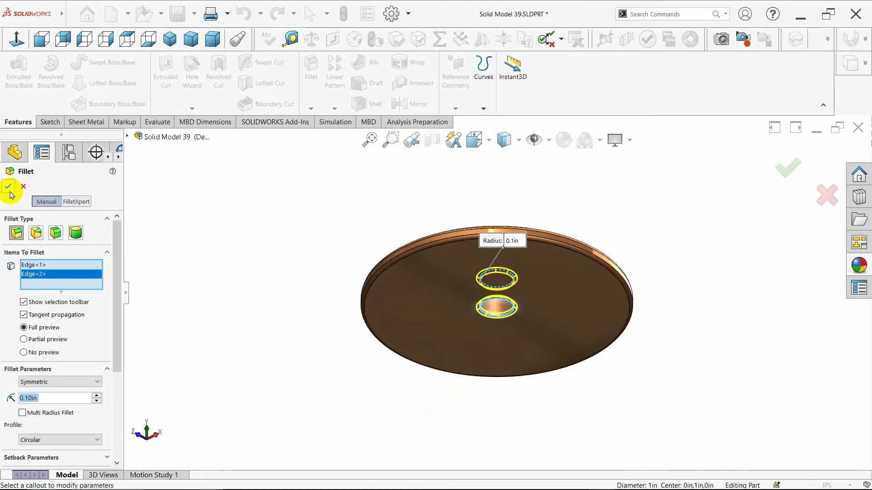
pyautogui.press('Return')
pyautogui.moveTo(399, 210); pyautogui.dragTo(493, 341, button='middle')
# Apply the polished bronze appearance to the centre hole's fillet feature
pyautogui.click(50, 349)
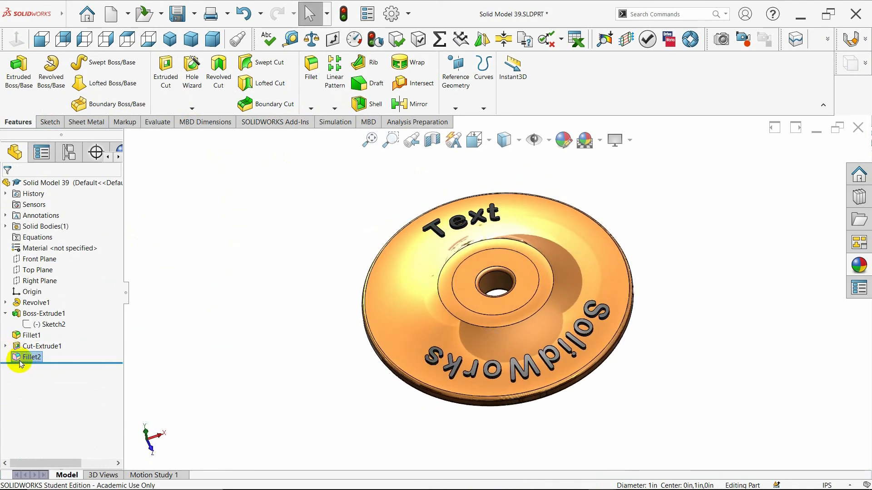
pyautogui.click(859, 267)
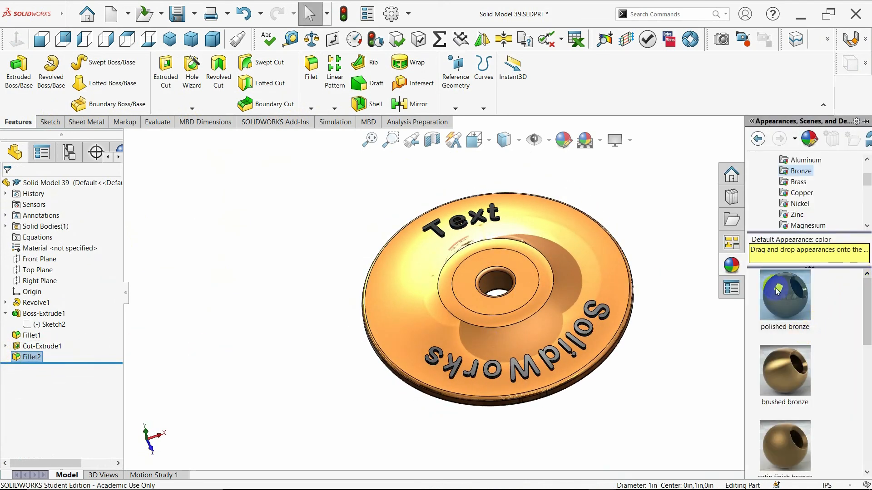
pyautogui.moveTo(659, 301); pyautogui.dragTo(603, 288, button='middle')
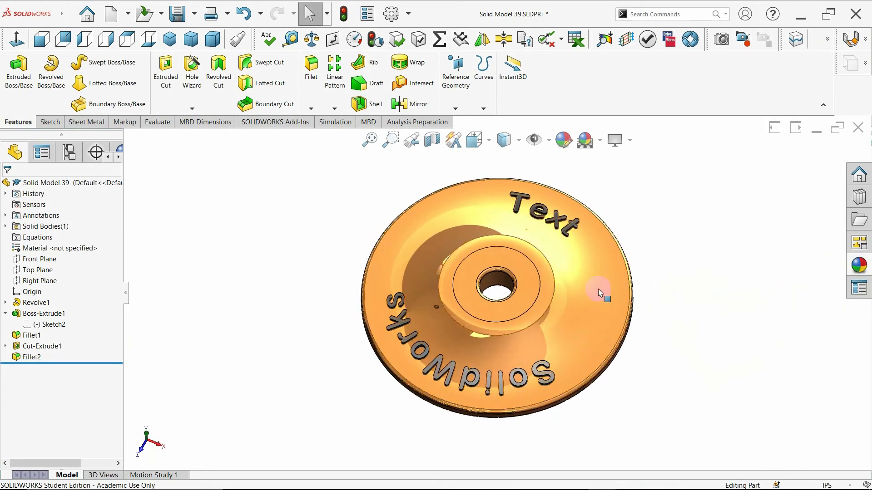
# Apply the polished bronze appearance to the inner wall of the centre hole
pyautogui.click(493, 284)
pyautogui.click(859, 266)
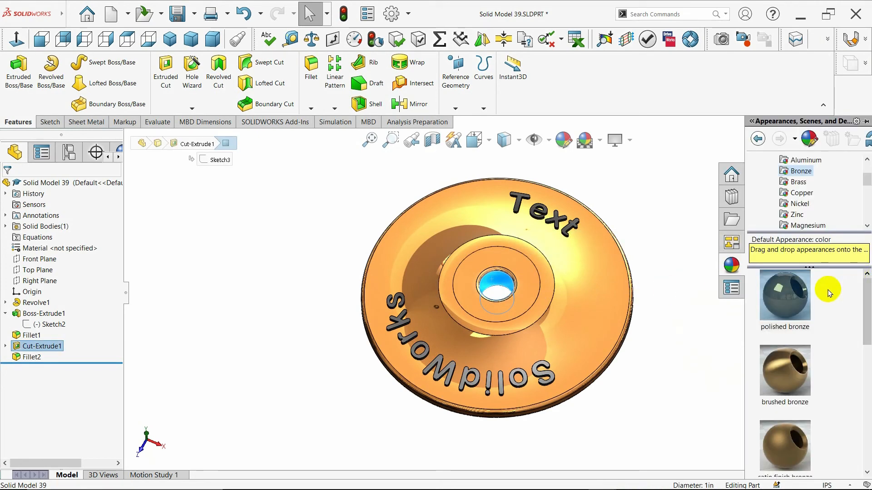
pyautogui.doubleClick(775, 309)
pyautogui.click(663, 310)
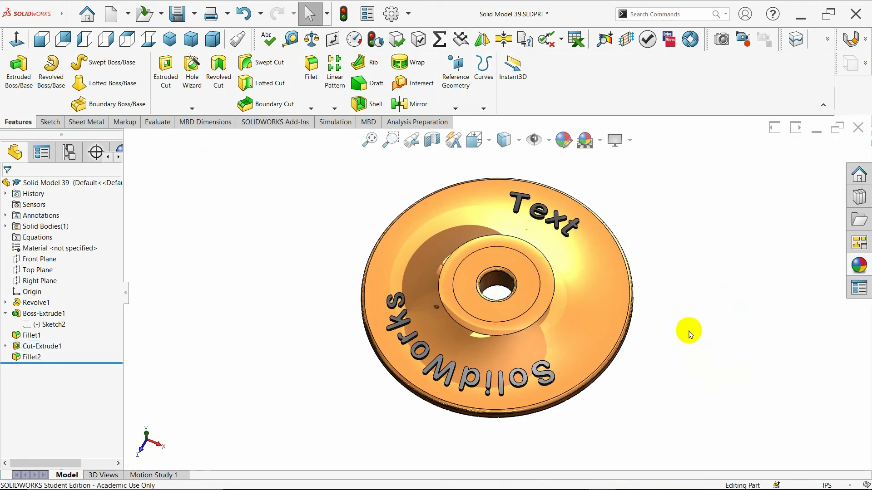
# Section the model along the Front Plane, with the plane offset about -0.07 in and rotated about 4.6 degrees, to show the hole's profile
pyautogui.moveTo(704, 342); pyautogui.dragTo(689, 288, button='middle')
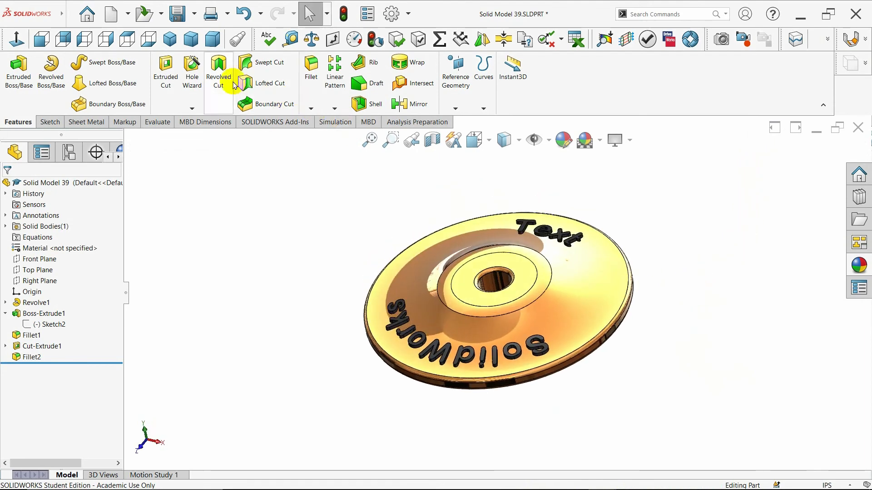
pyautogui.click(164, 44)
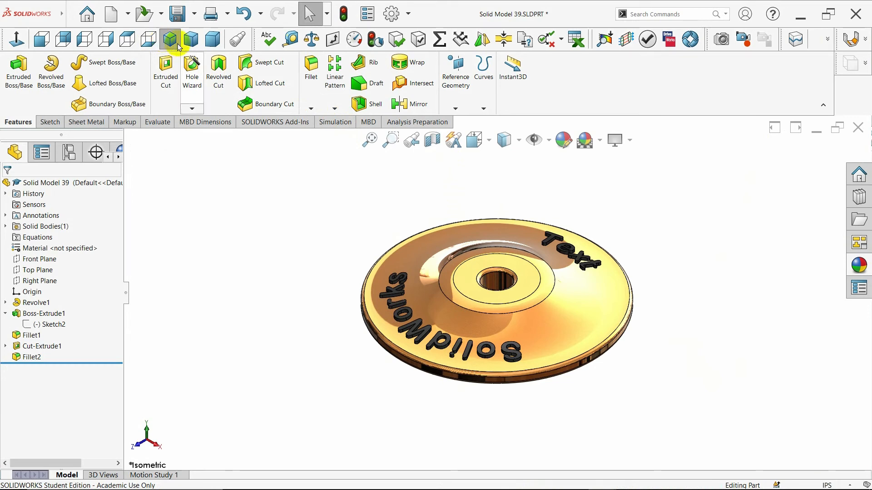
pyautogui.click(433, 140)
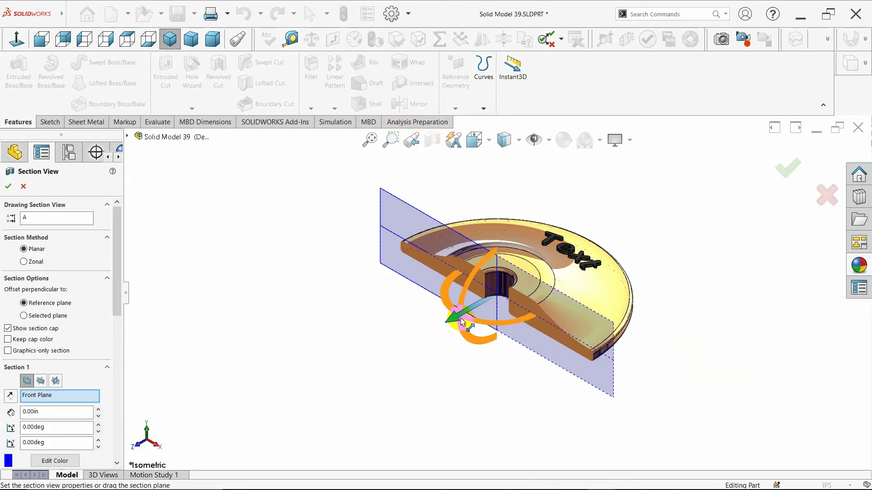
pyautogui.moveTo(461, 322); pyautogui.dragTo(484, 319)
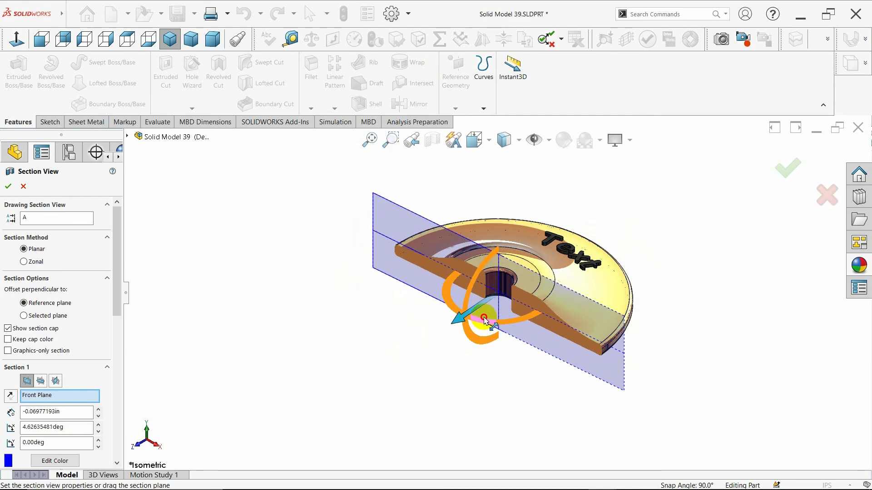
pyautogui.click(9, 186)
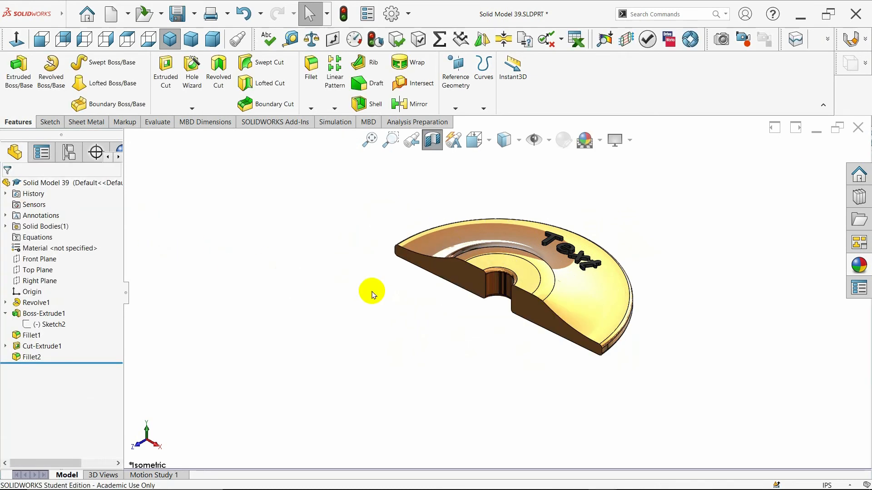
# Examine the sectioned disc from several standard and free angles, and return to the unsectioned model in isometric view
pyautogui.click(192, 47)
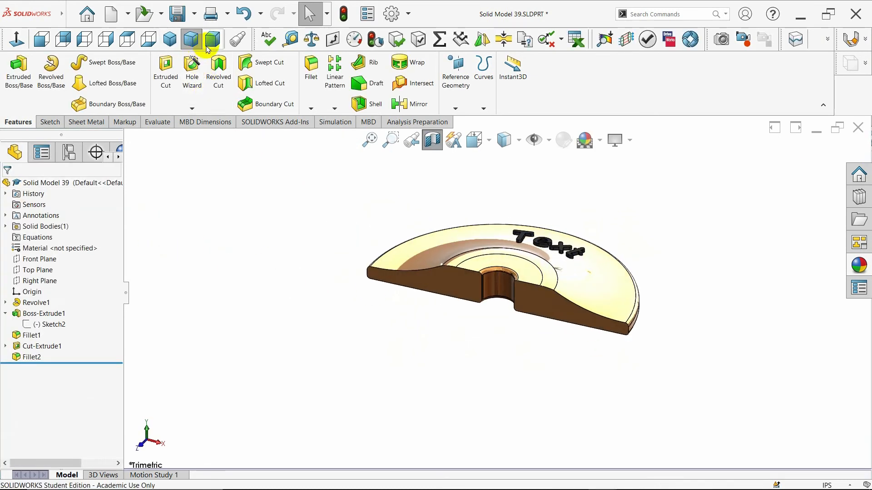
pyautogui.click(171, 38)
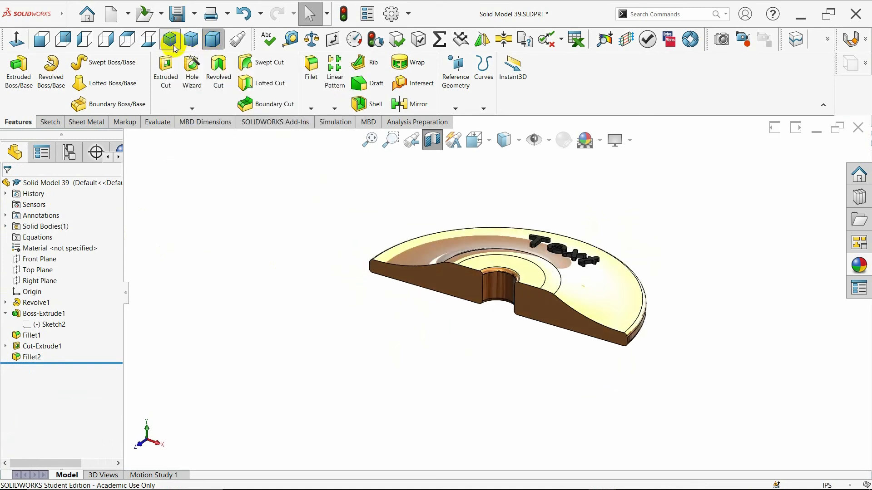
pyautogui.moveTo(356, 236); pyautogui.dragTo(399, 409, button='middle')
pyautogui.click(168, 40)
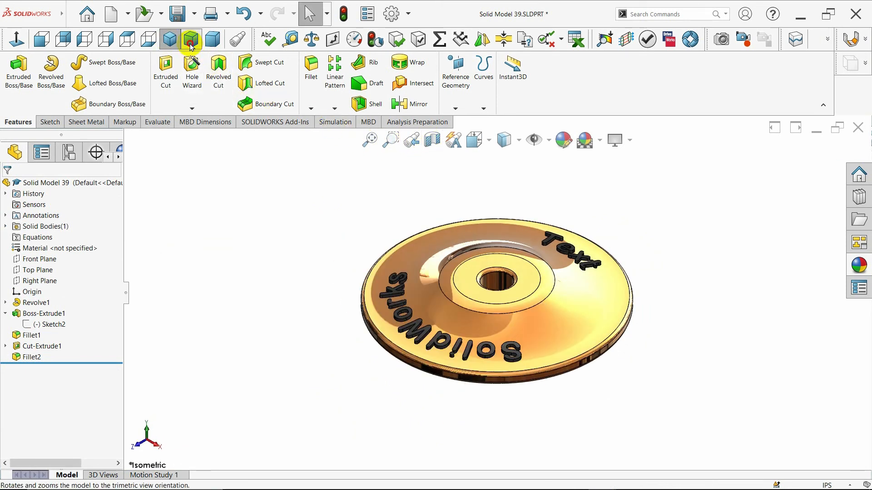
# Display the finished disc in isometric view with the Shaded display style, without its model edges
pyautogui.click(213, 43)
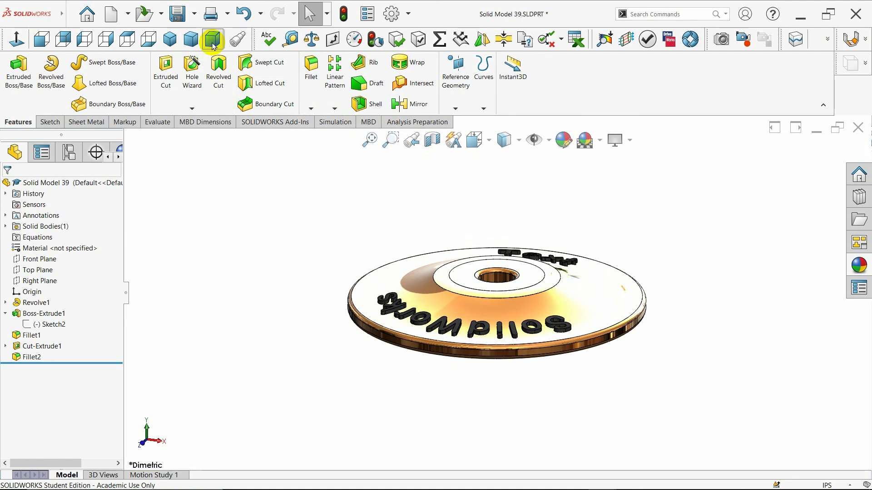
pyautogui.click(171, 42)
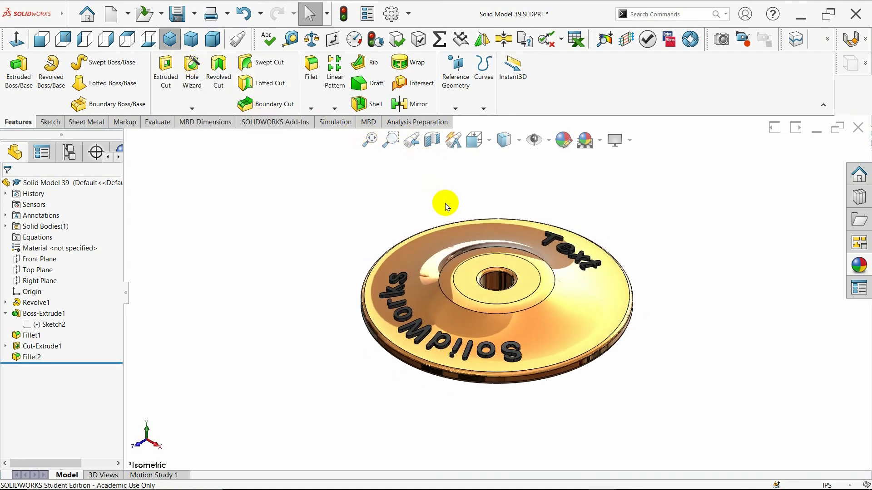
pyautogui.moveTo(439, 238); pyautogui.dragTo(481, 349, button='middle')
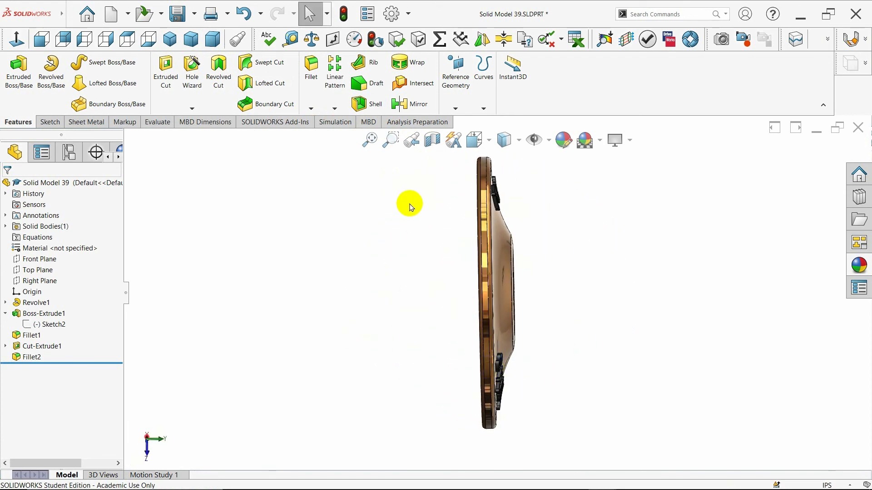
pyautogui.moveTo(411, 206); pyautogui.dragTo(407, 364, button='middle')
pyautogui.moveTo(388, 261)
pyautogui.mouseDown(button='middle')
pyautogui.moveTo(347, 374)
pyautogui.moveTo(409, 339)
pyautogui.moveTo(342, 319)
pyautogui.moveTo(400, 323)
pyautogui.moveTo(383, 321)
pyautogui.moveTo(363, 297)
pyautogui.mouseUp(button='middle')
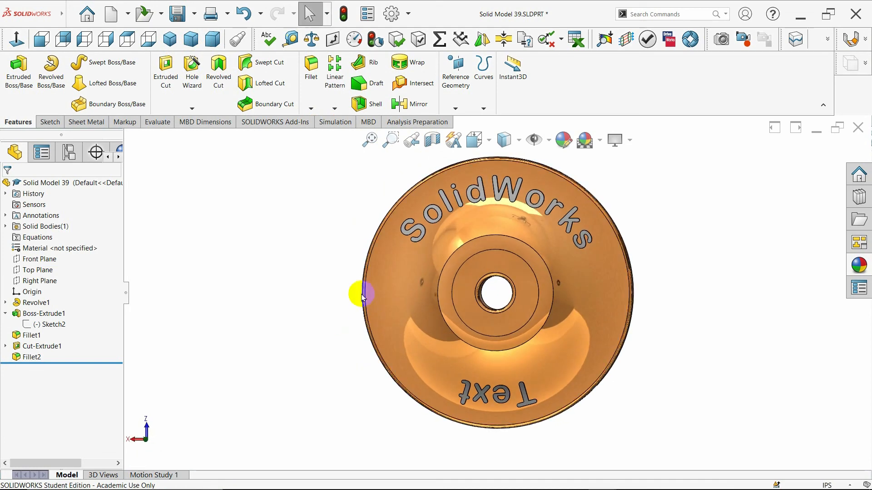
pyautogui.click(171, 40)
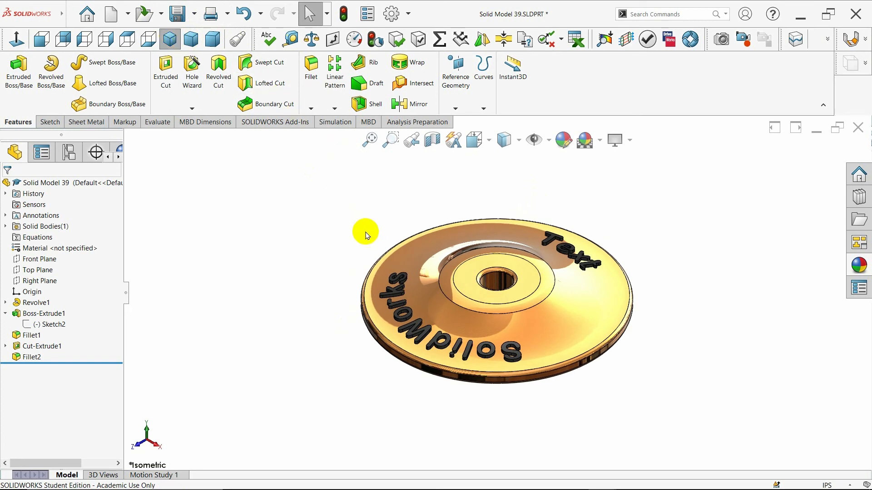
pyautogui.click(519, 144)
pyautogui.click(510, 181)
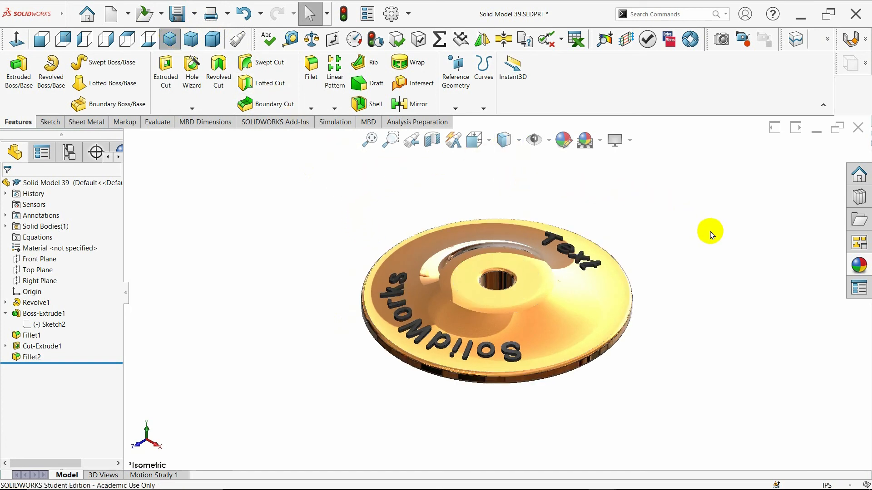